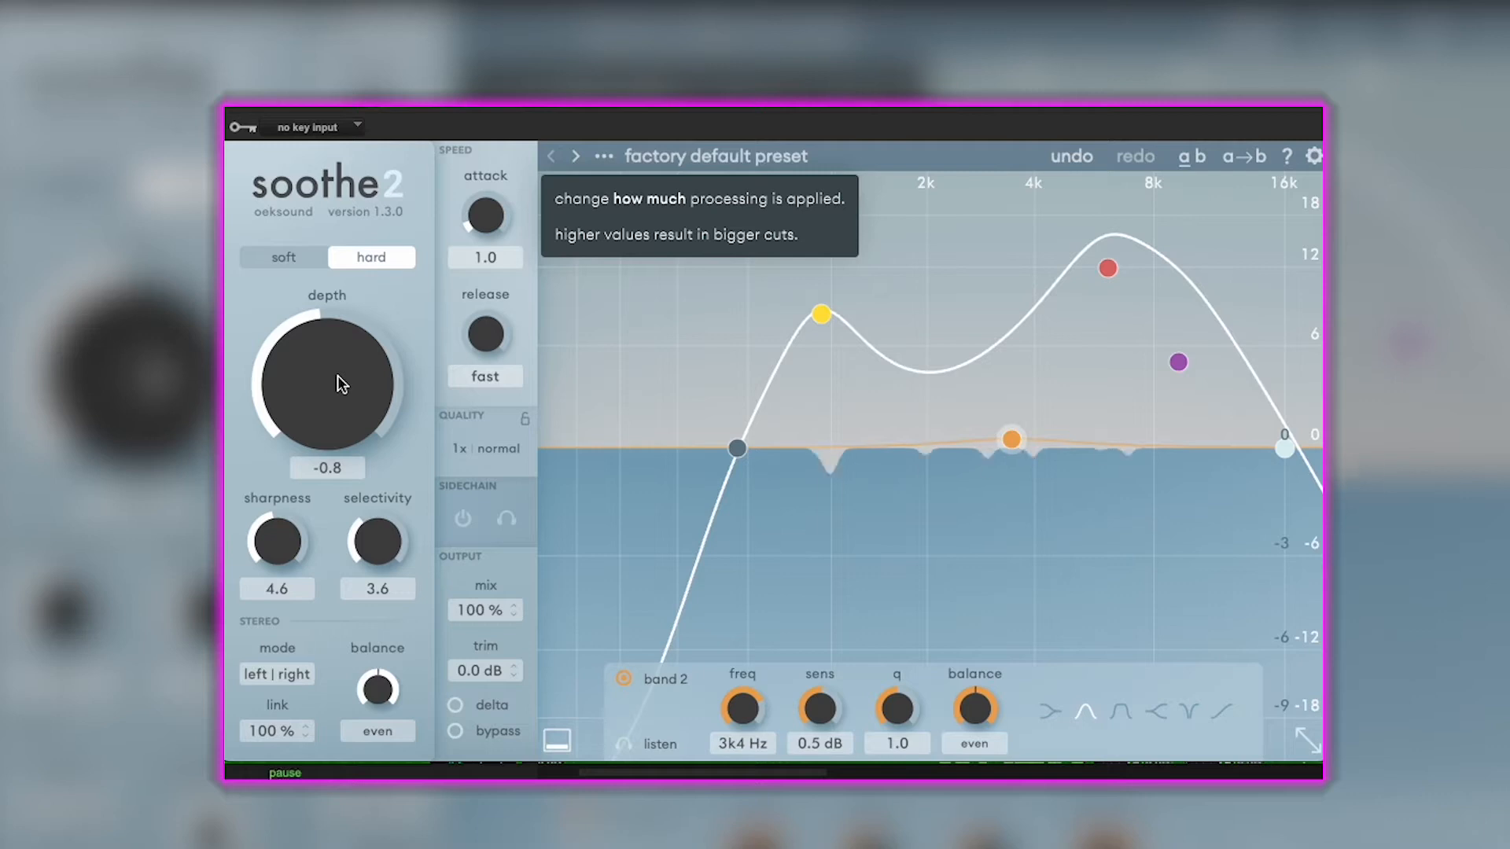
# - Try raising the soothe2 depth to 18.0 during playback, then lower it again
pyautogui.moveTo(337, 377); pyautogui.dragTo(410, 182)
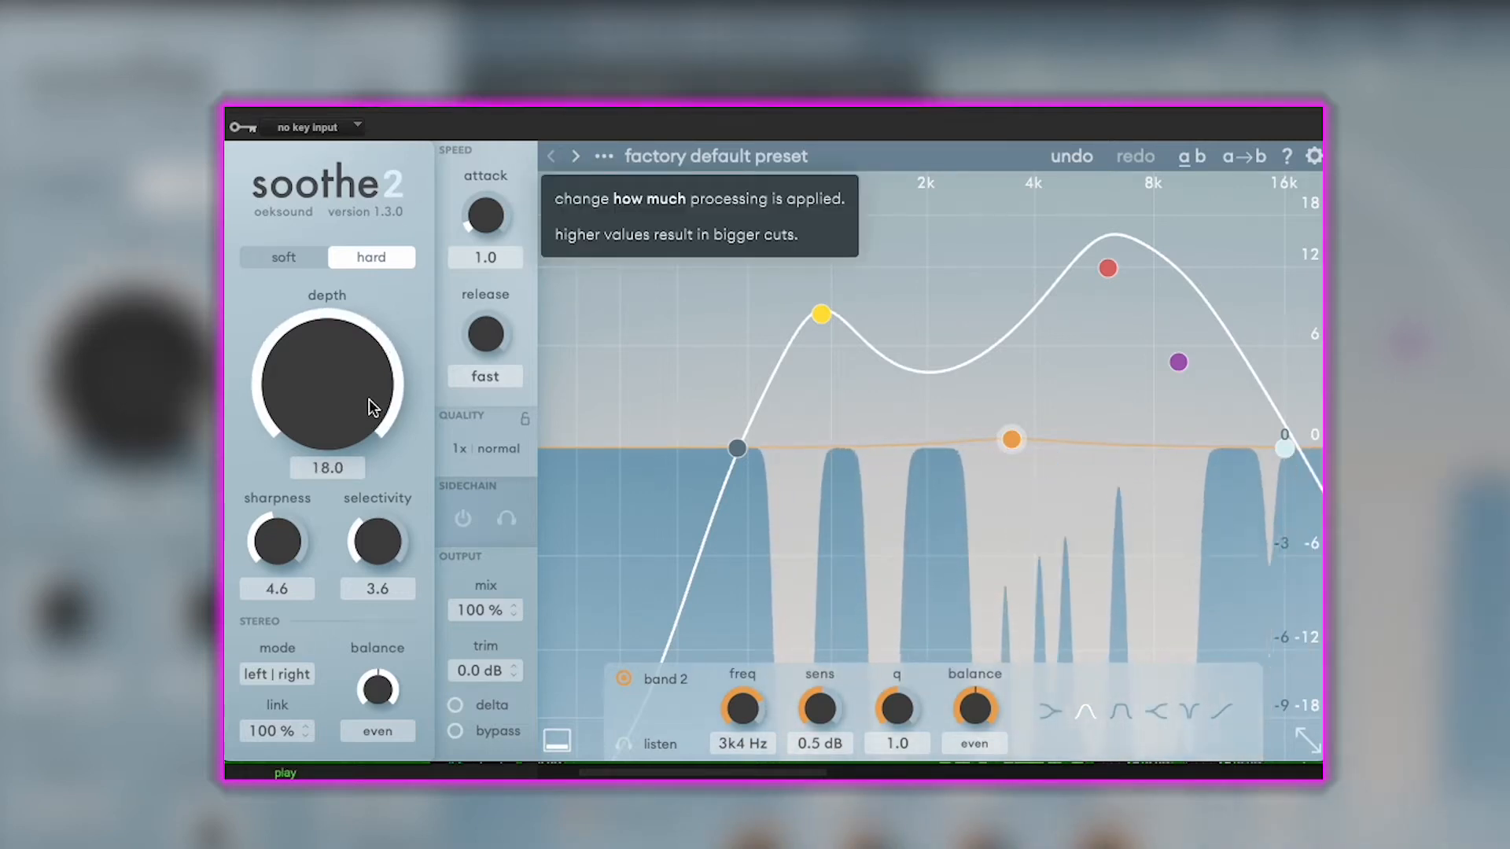
pyautogui.moveTo(371, 407); pyautogui.dragTo(358, 533)
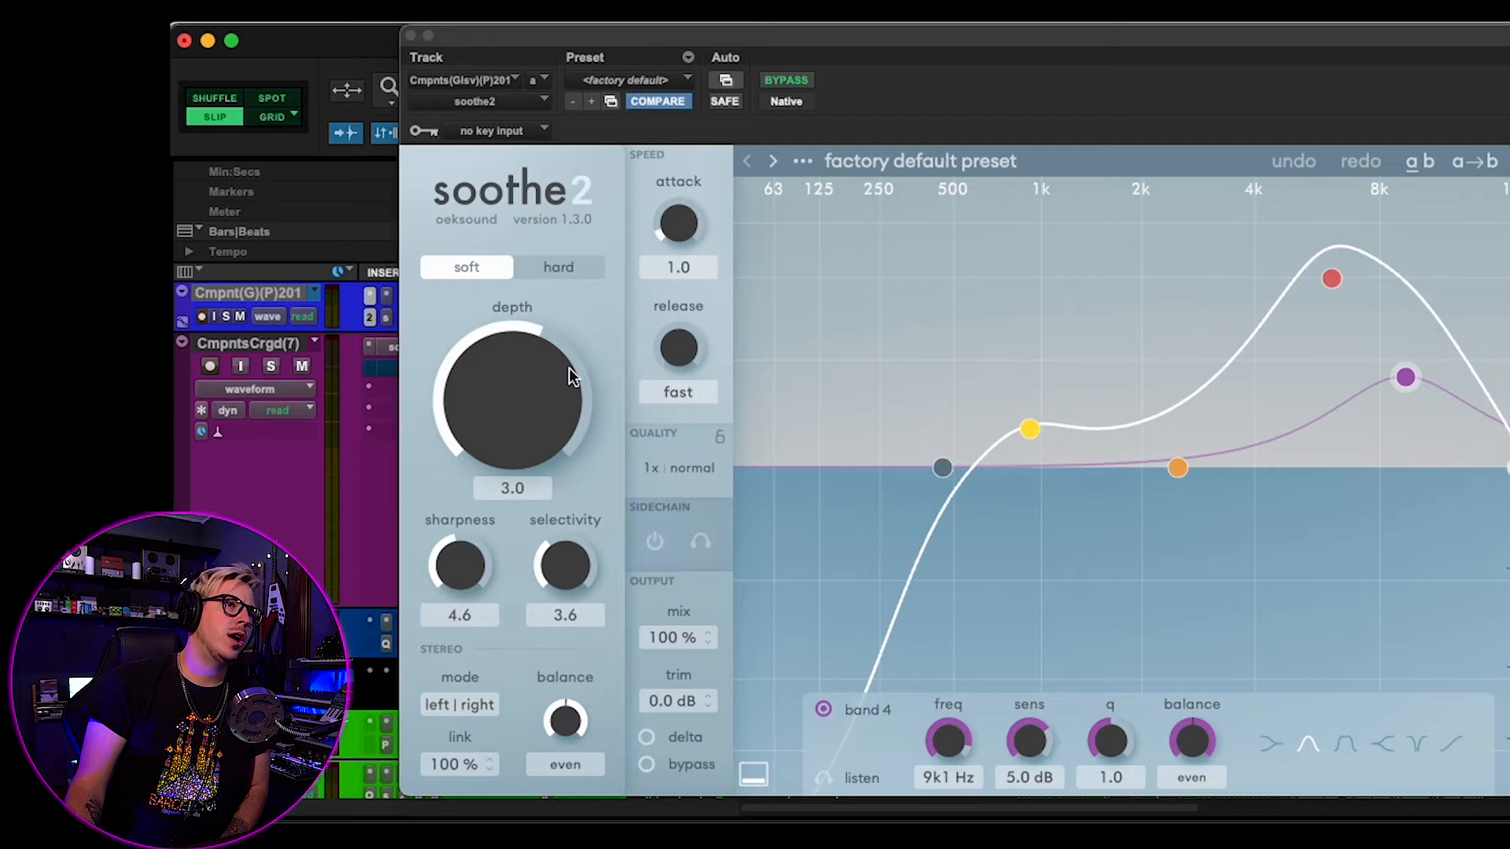
# - Close the open soothe2 window and open the soothe2 insert on the CmpntsCrgd(7) track
pyautogui.moveTo(565, 351)
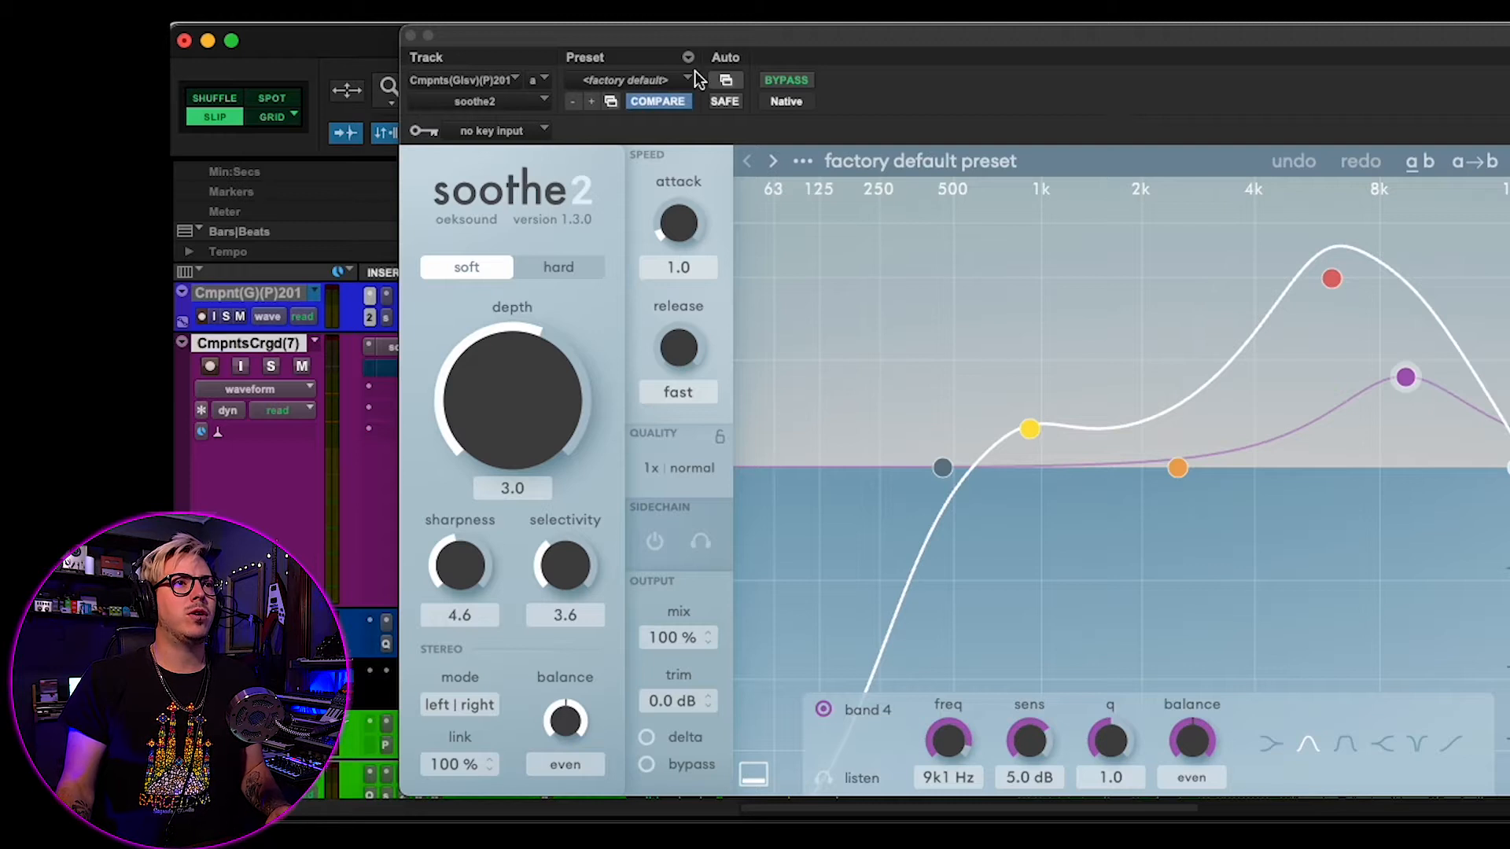
pyautogui.moveTo(980, 33); pyautogui.dragTo(990, 61)
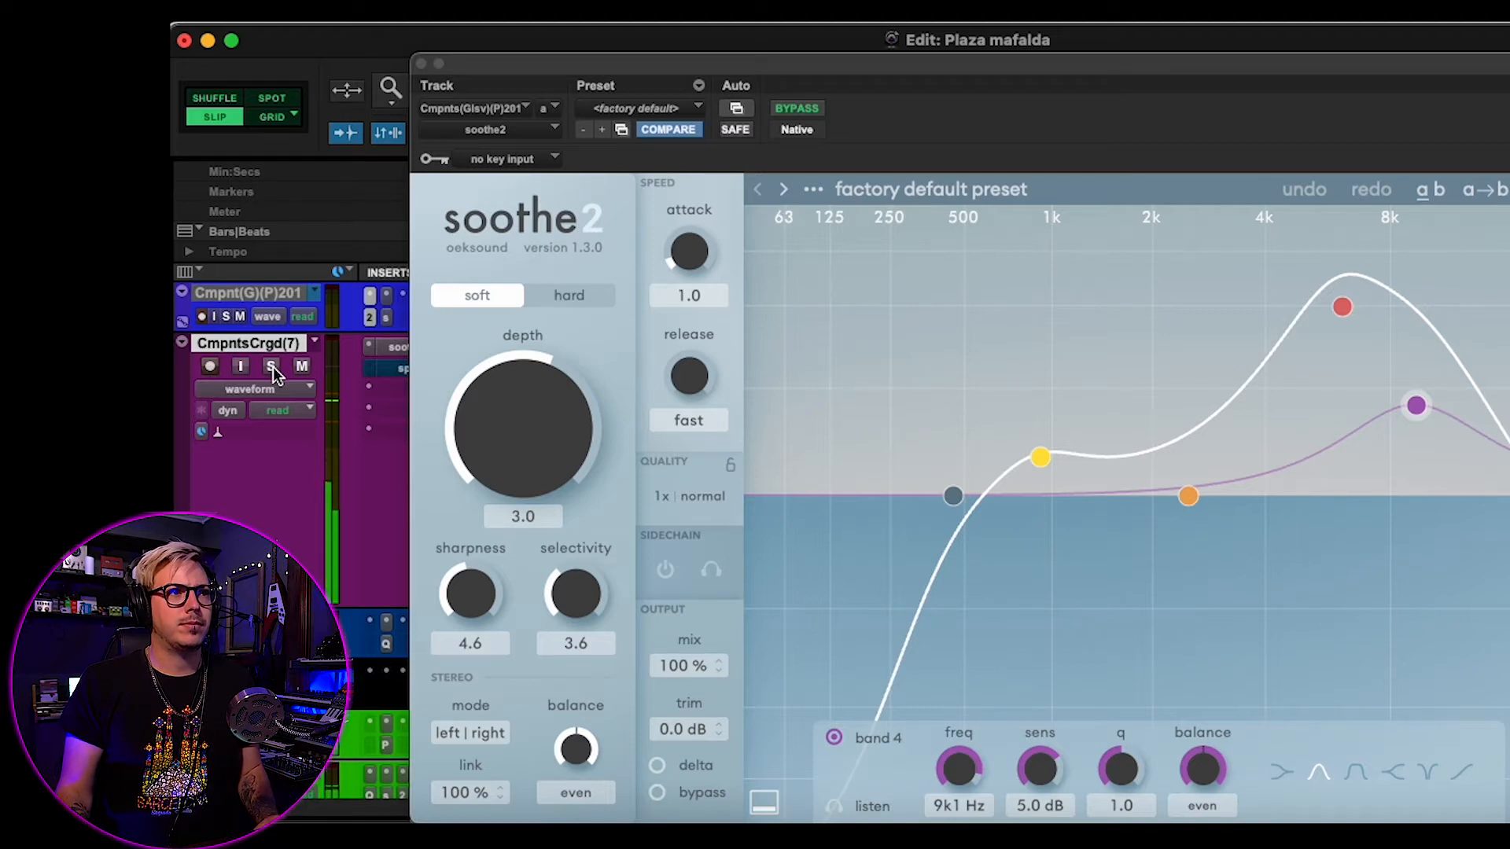
pyautogui.click(421, 63)
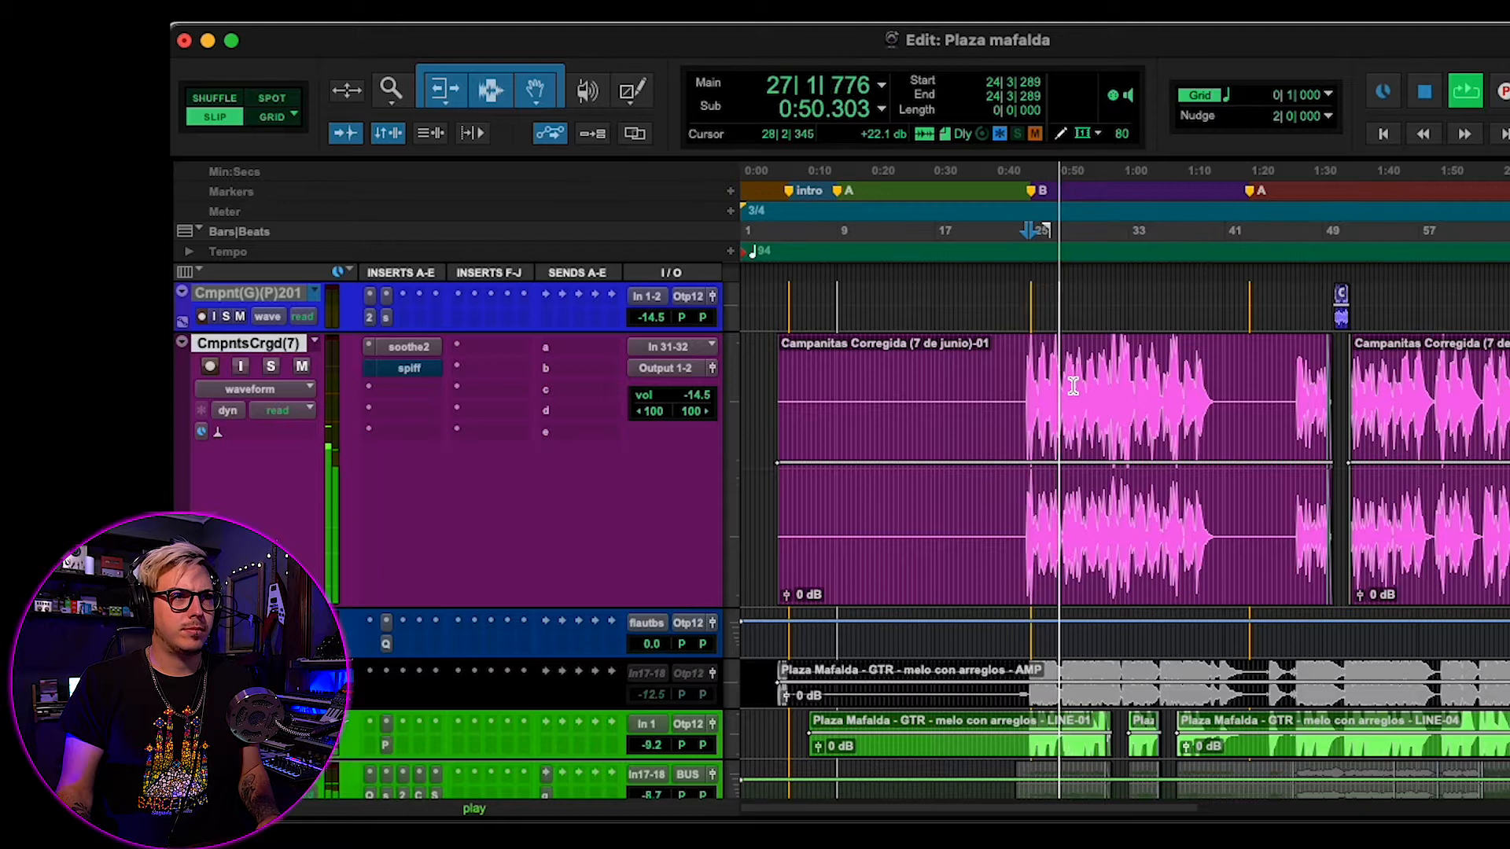
pyautogui.press('t')
pyautogui.hscroll(1, 1073, 386)
pyautogui.press('r')
pyautogui.hscroll(1, 1073, 386)
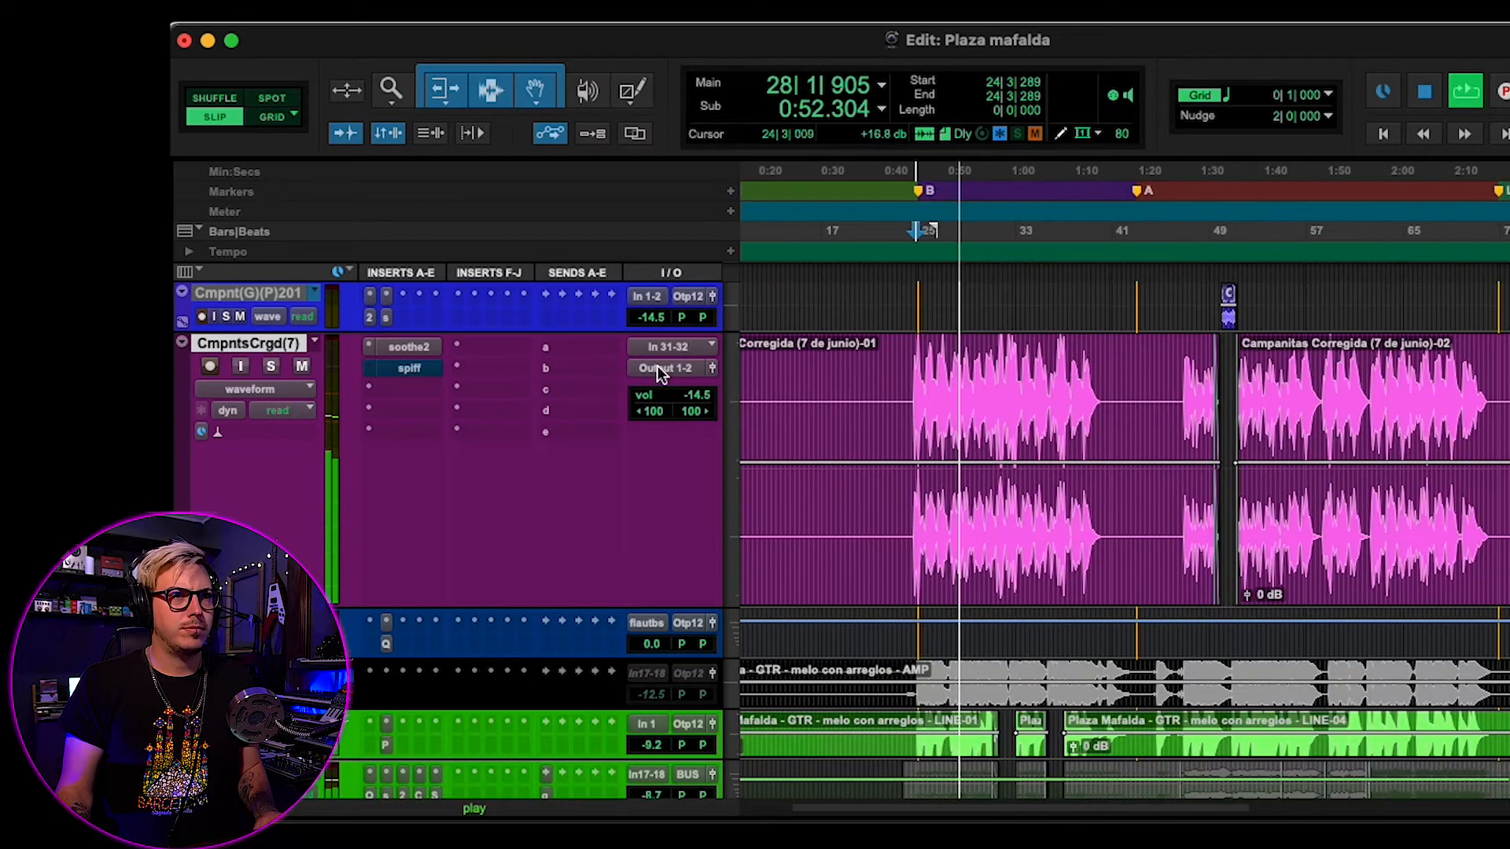
pyautogui.press('space')
pyautogui.click(409, 346)
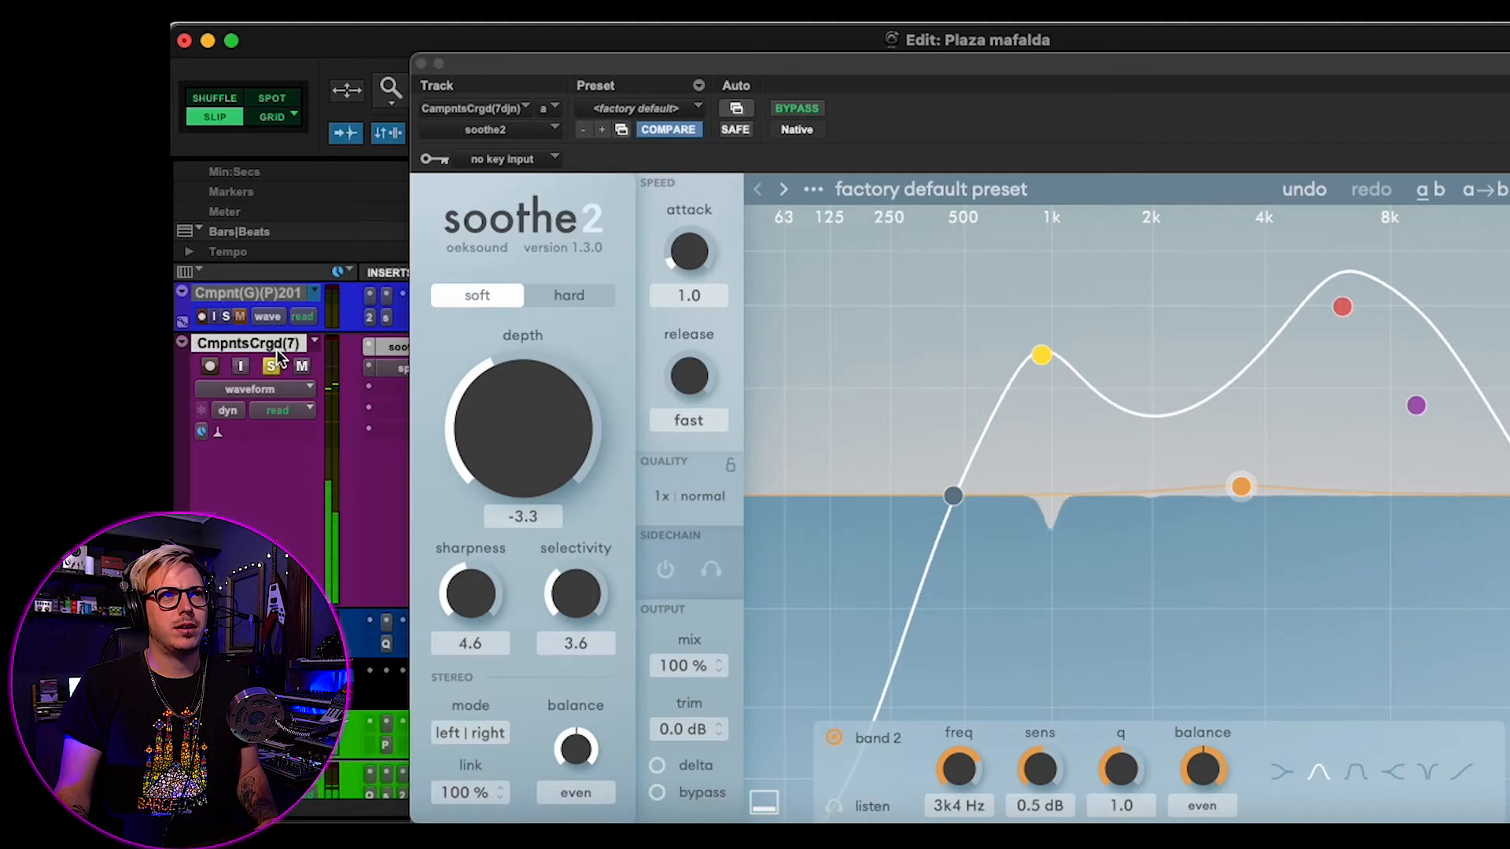
# - Reactivate the bypassed soothe2 on the CmpntsCrgd(7) track and reposition its window
pyautogui.moveTo(485, 68); pyautogui.dragTo(588, 47)
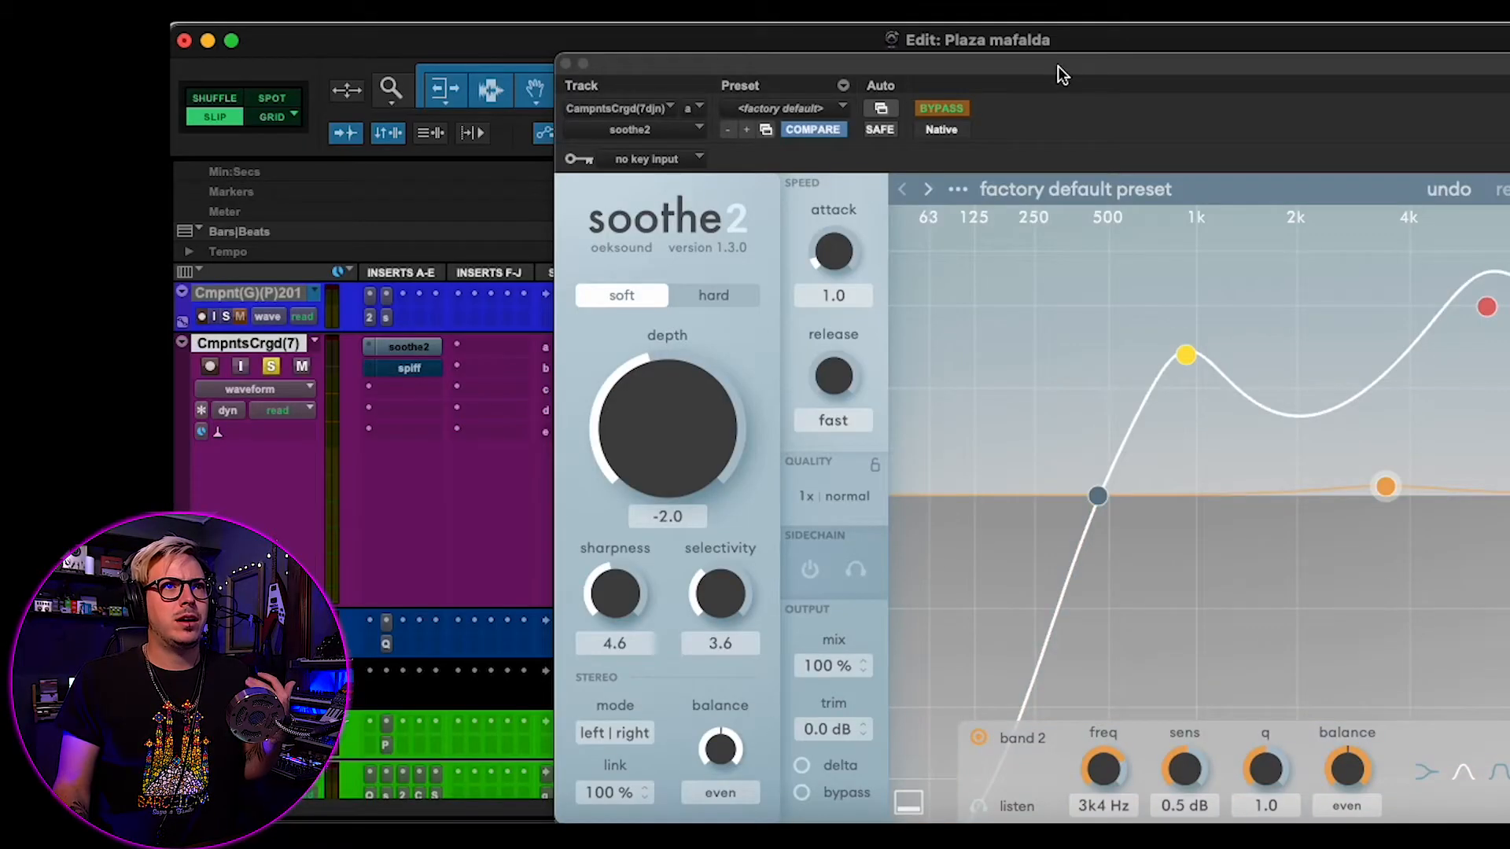
pyautogui.moveTo(1059, 66); pyautogui.dragTo(1024, 46)
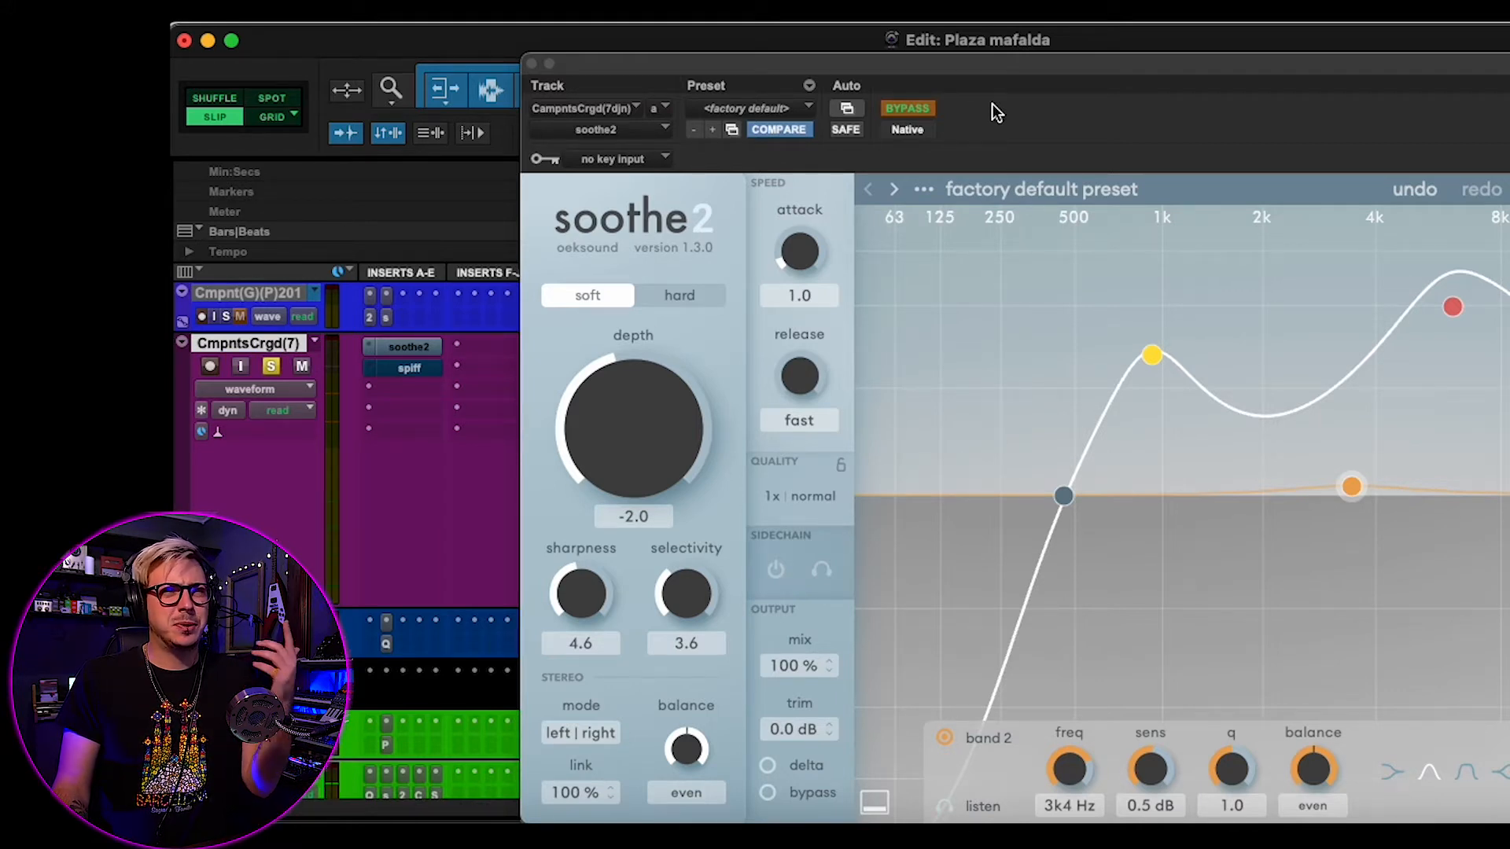
pyautogui.click(906, 108)
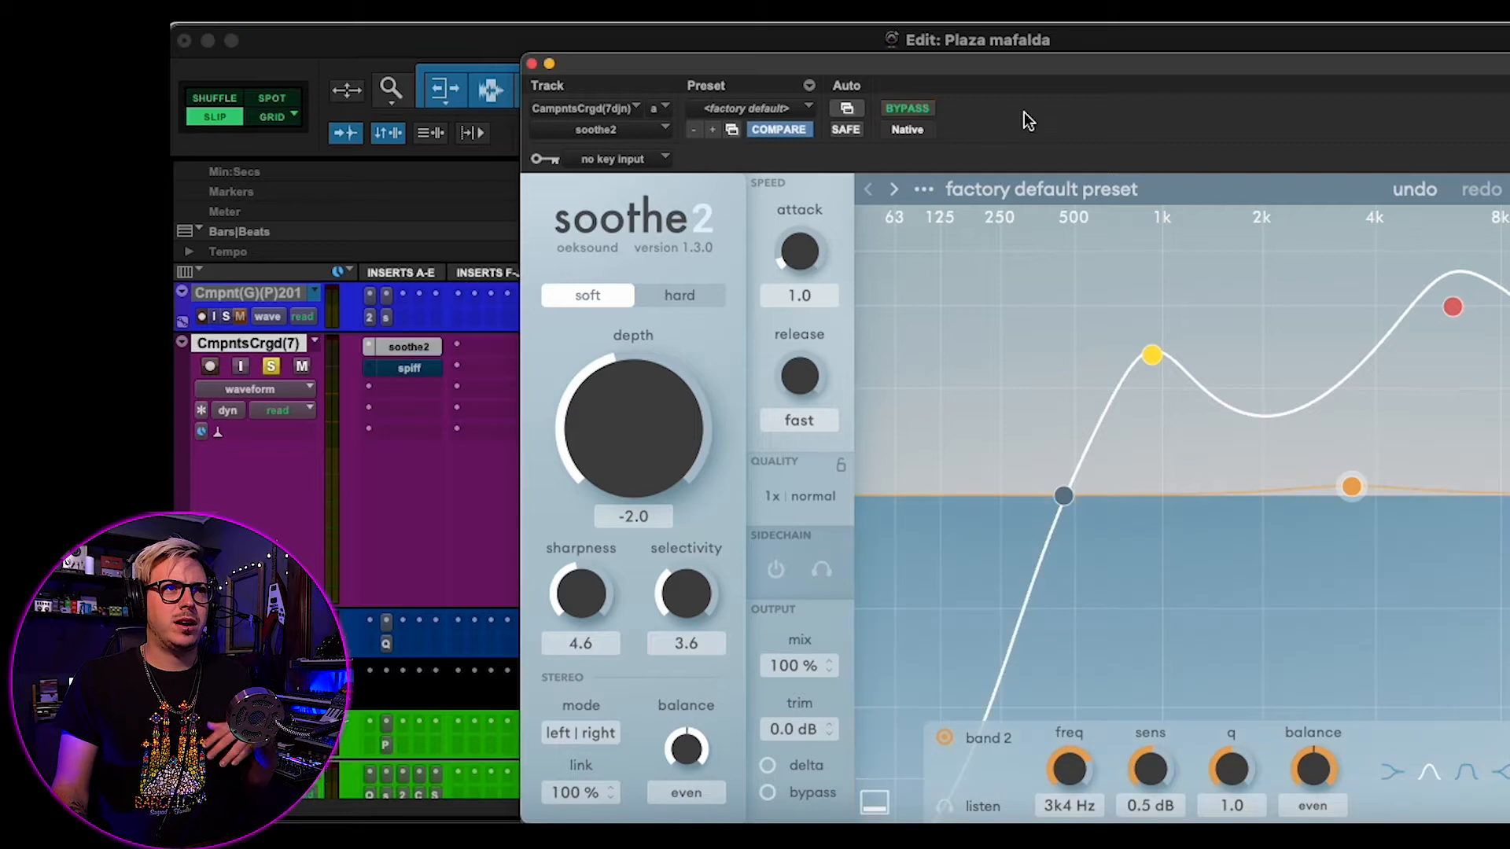
pyautogui.moveTo(967, 68); pyautogui.dragTo(876, 37)
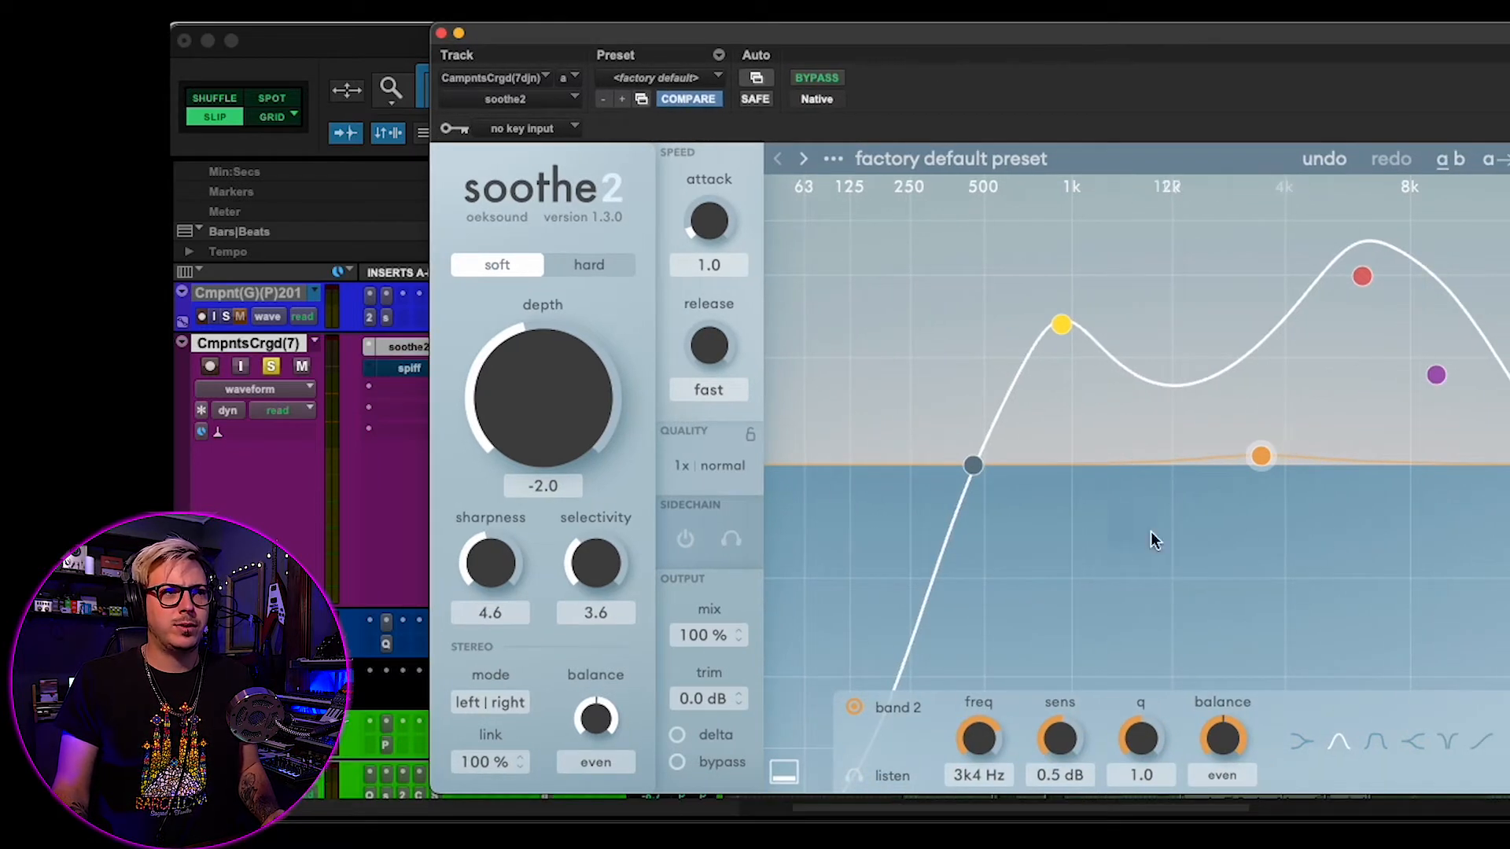
# - Move soothe2's band 1 to 766 Hz with 12 dB sensitivity
pyautogui.press('space')
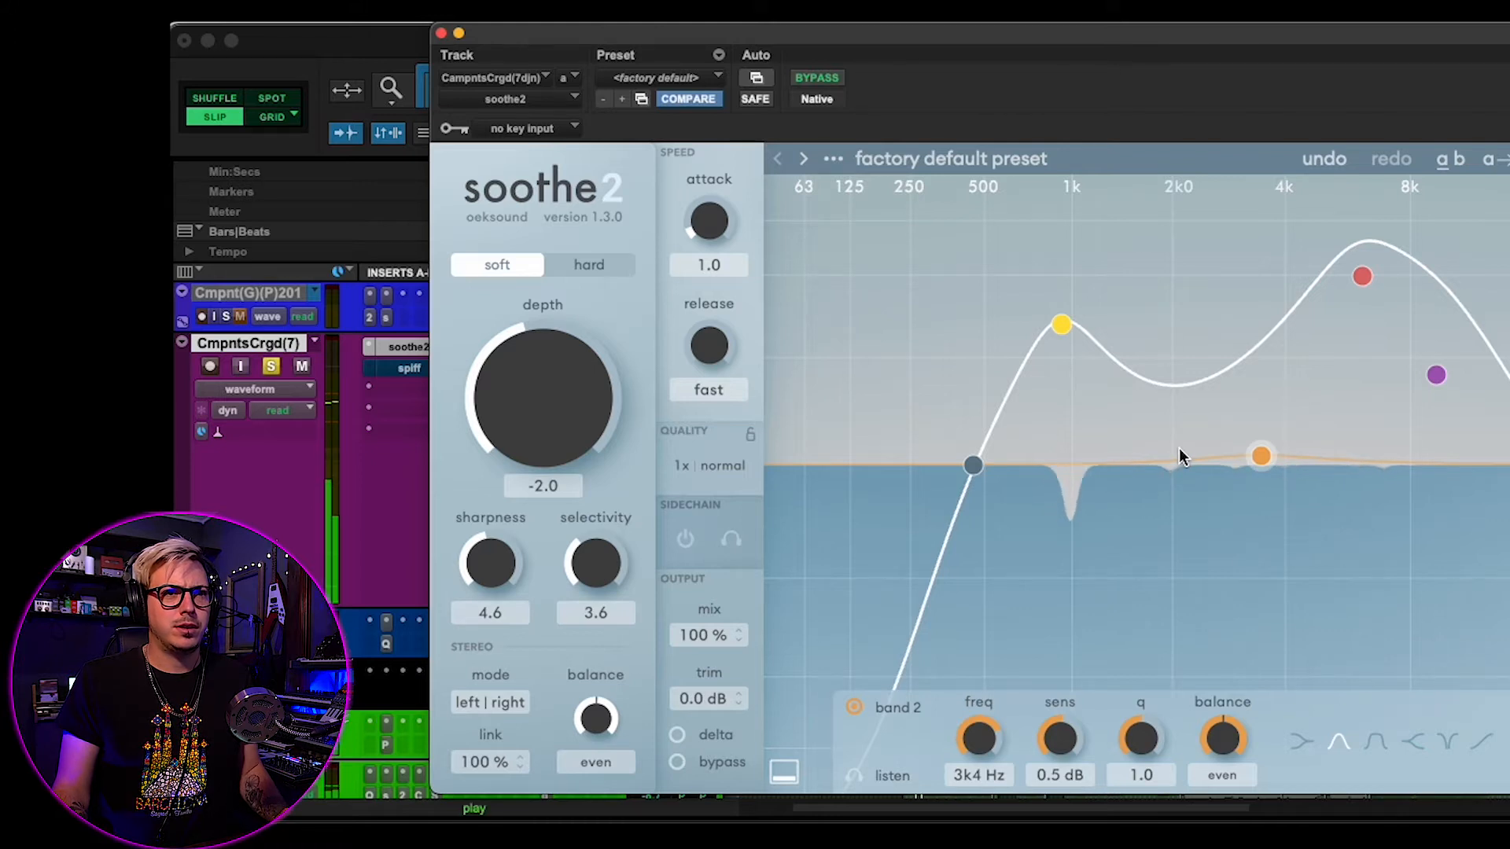
pyautogui.moveTo(1061, 324); pyautogui.dragTo(1035, 250)
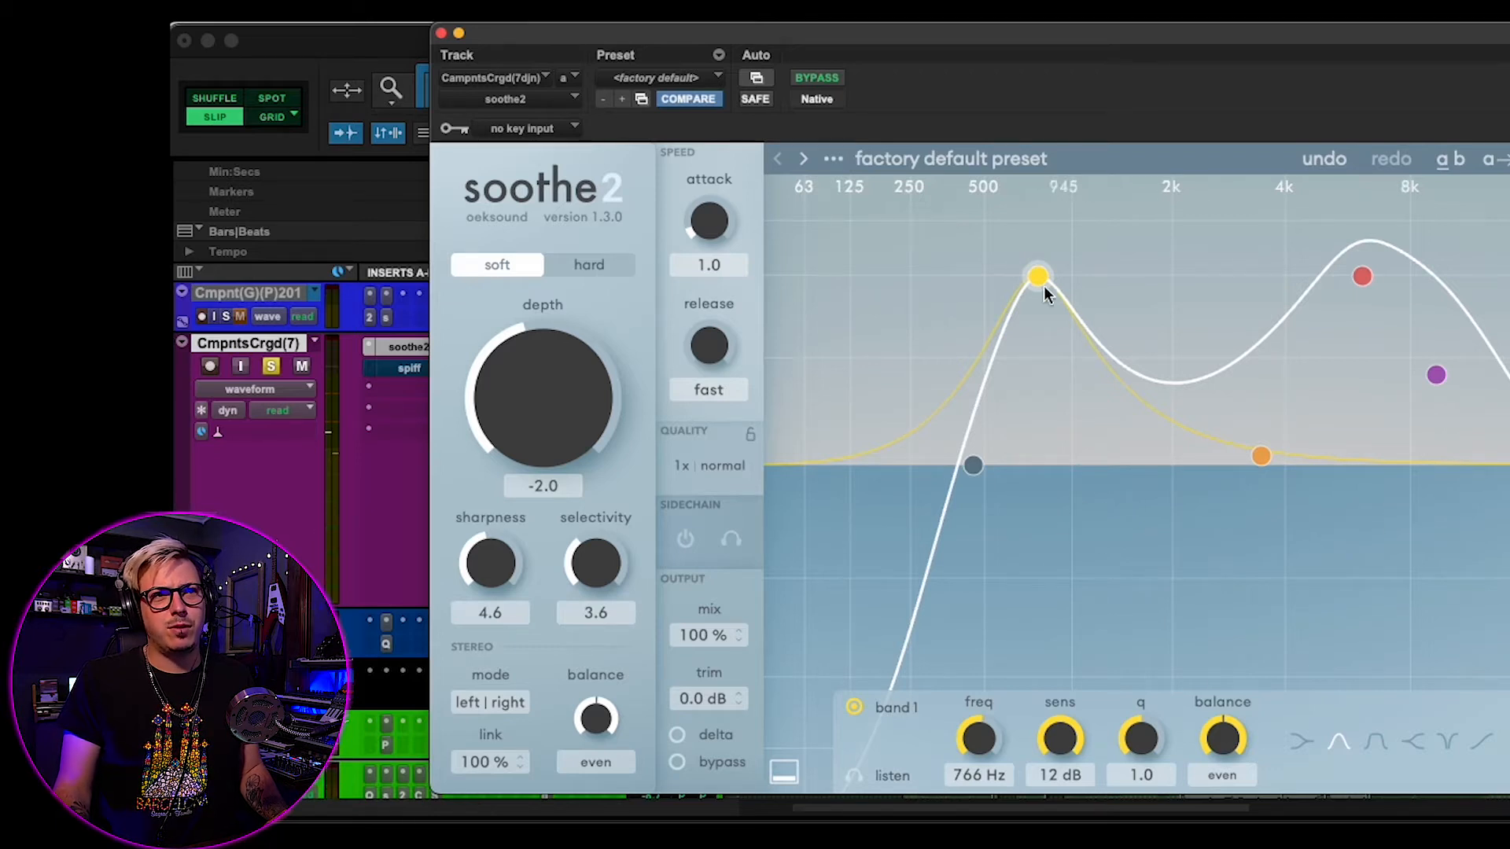
pyautogui.moveTo(1026, 273); pyautogui.dragTo(1037, 276)
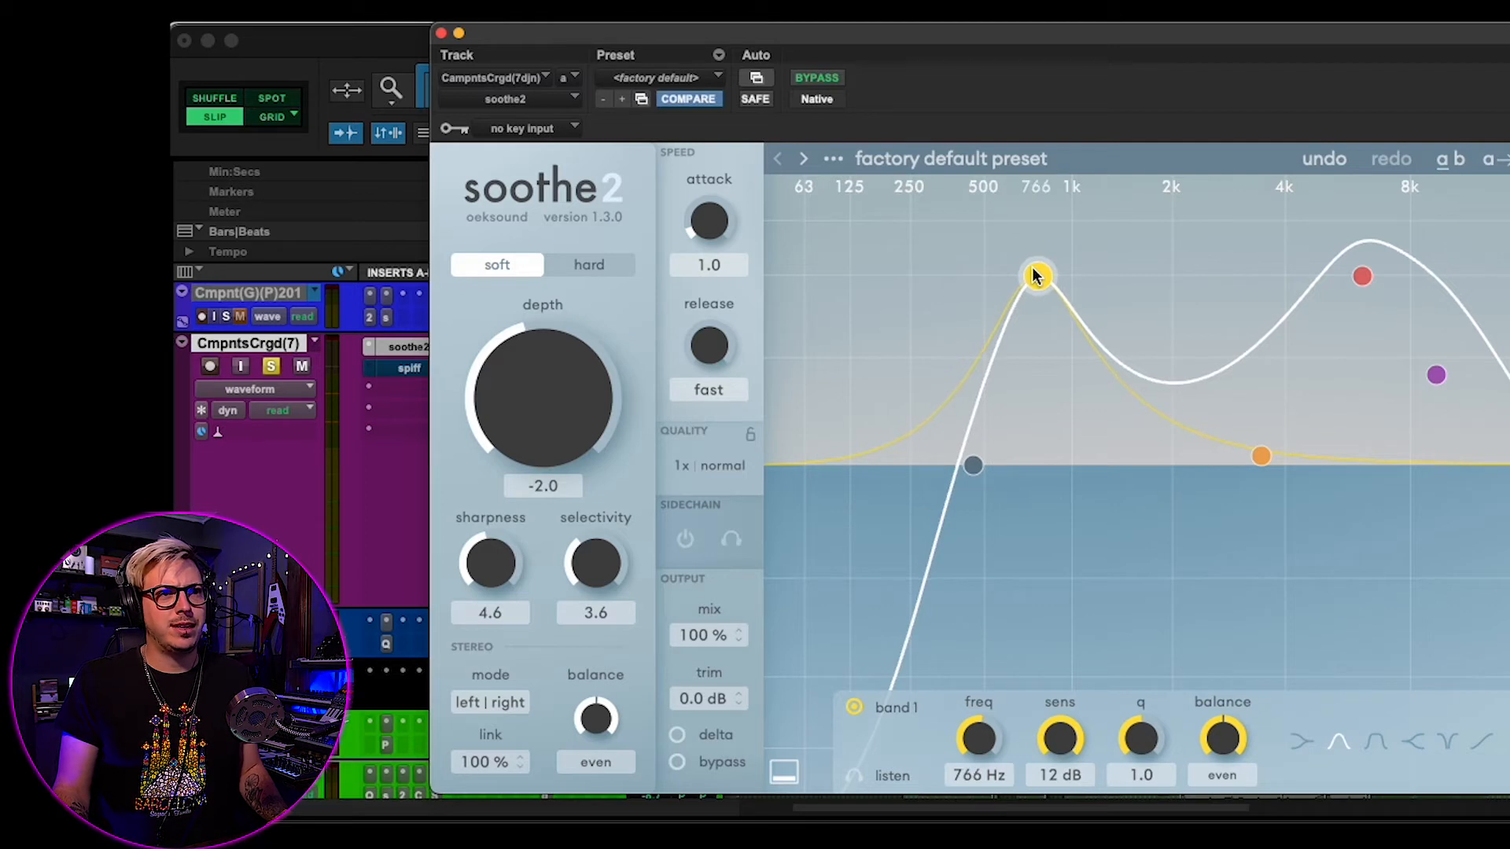
# - Audition the frequency areas affected by band 1 and band 3 in listen mode
pyautogui.click(893, 777)
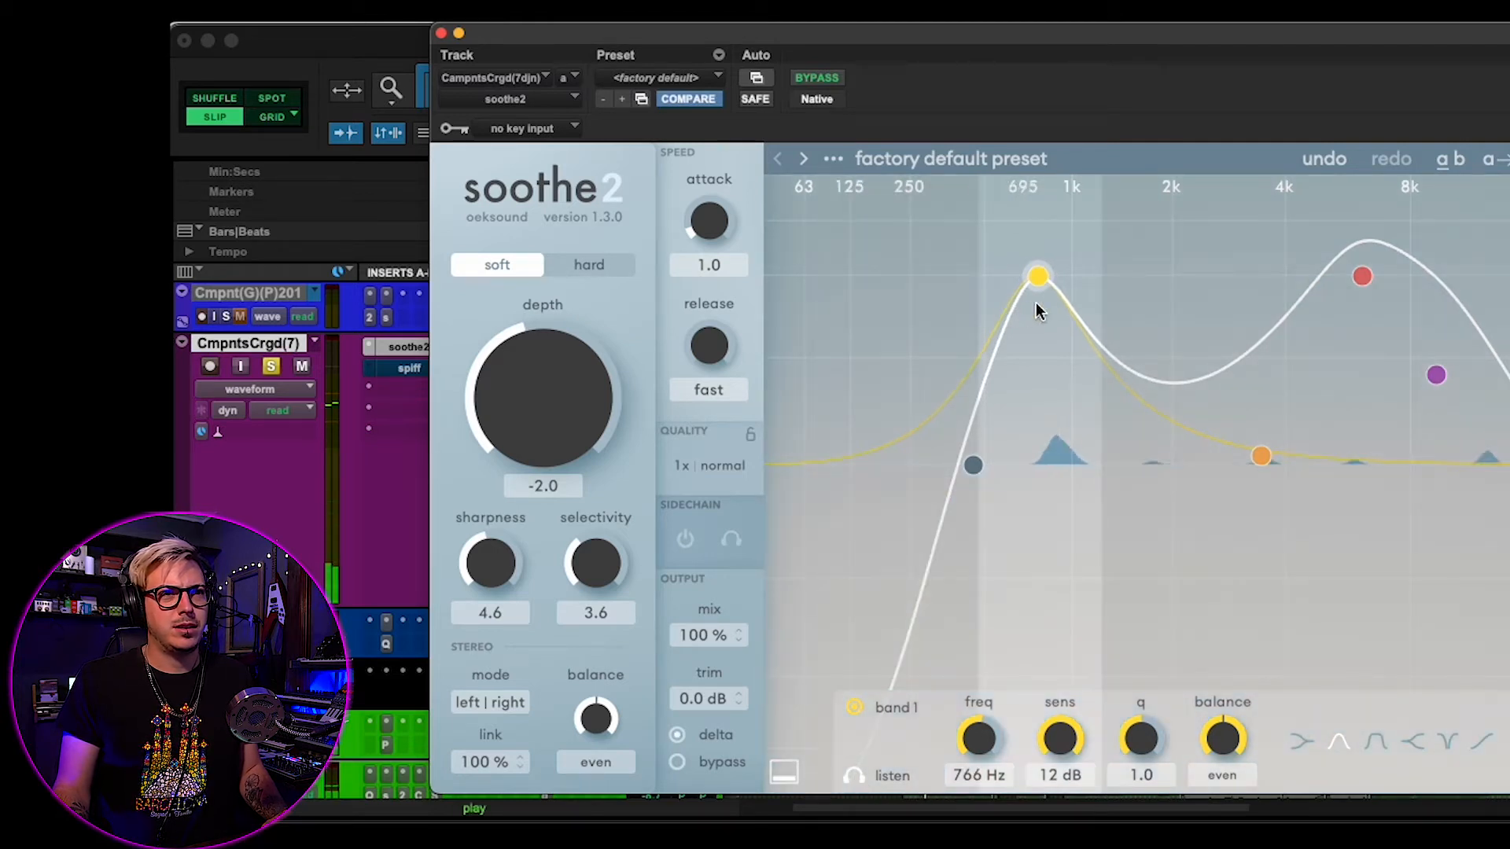
pyautogui.click(859, 777)
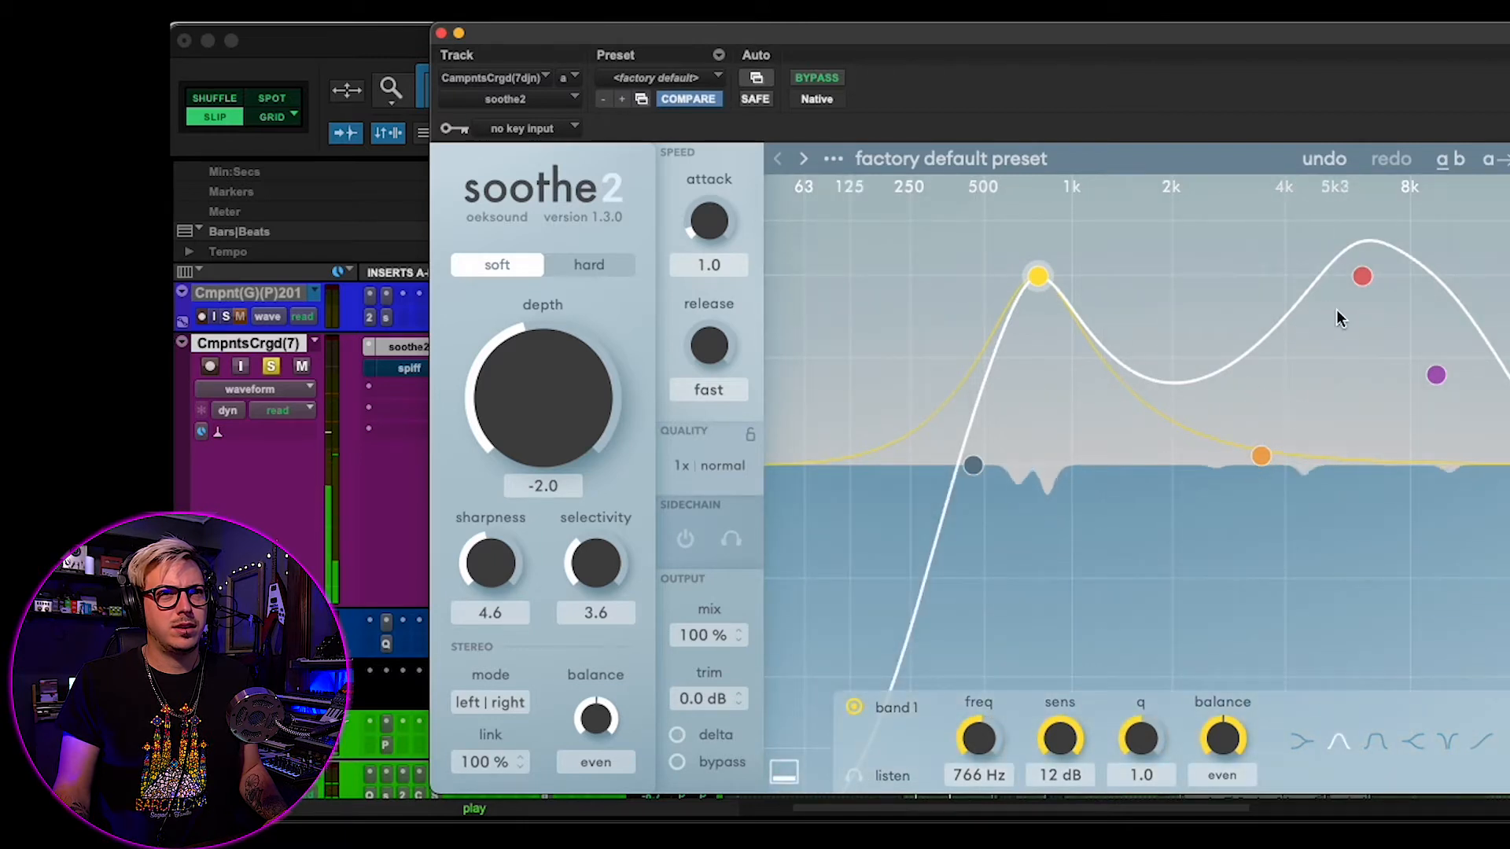
pyautogui.click(1362, 276)
pyautogui.click(845, 777)
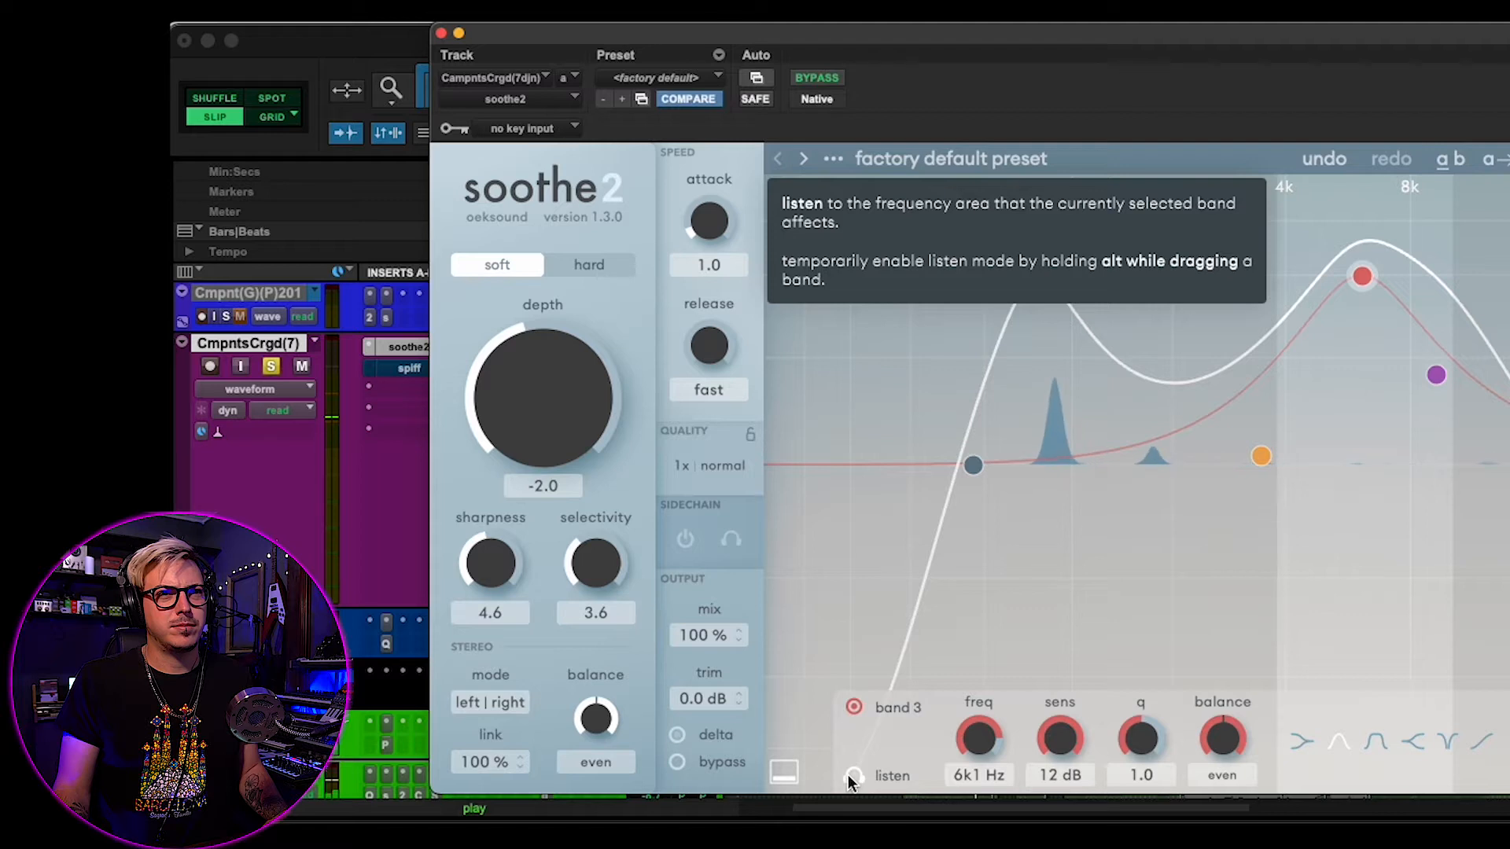
pyautogui.click(851, 777)
# - Set band 2 to 3 kHz with 7.7 dB sensitivity while auditioning it in listen mode
pyautogui.click(1257, 461)
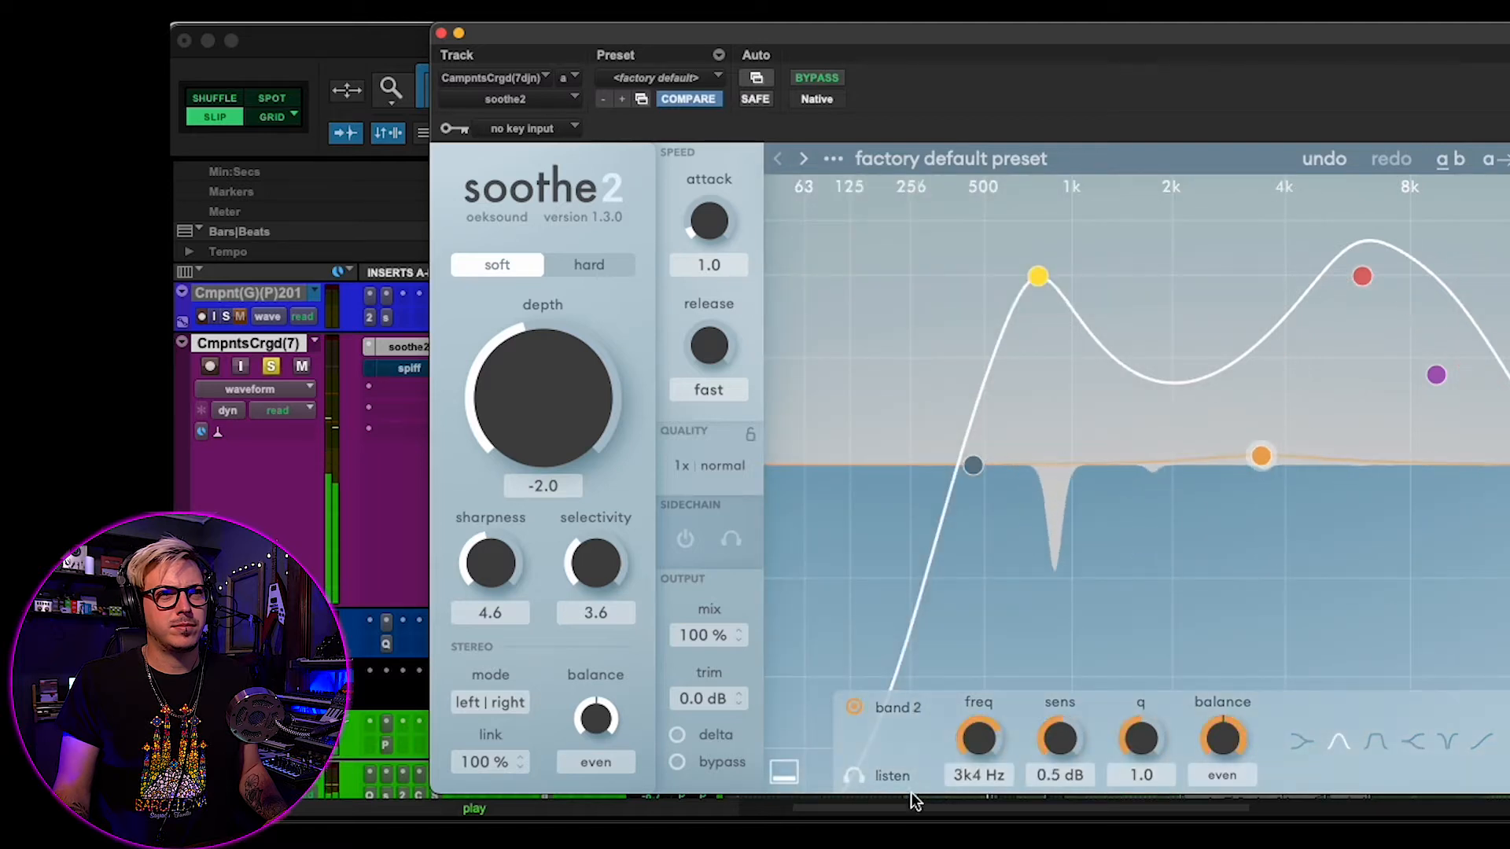
pyautogui.click(857, 777)
pyautogui.moveTo(1258, 455); pyautogui.dragTo(1241, 332)
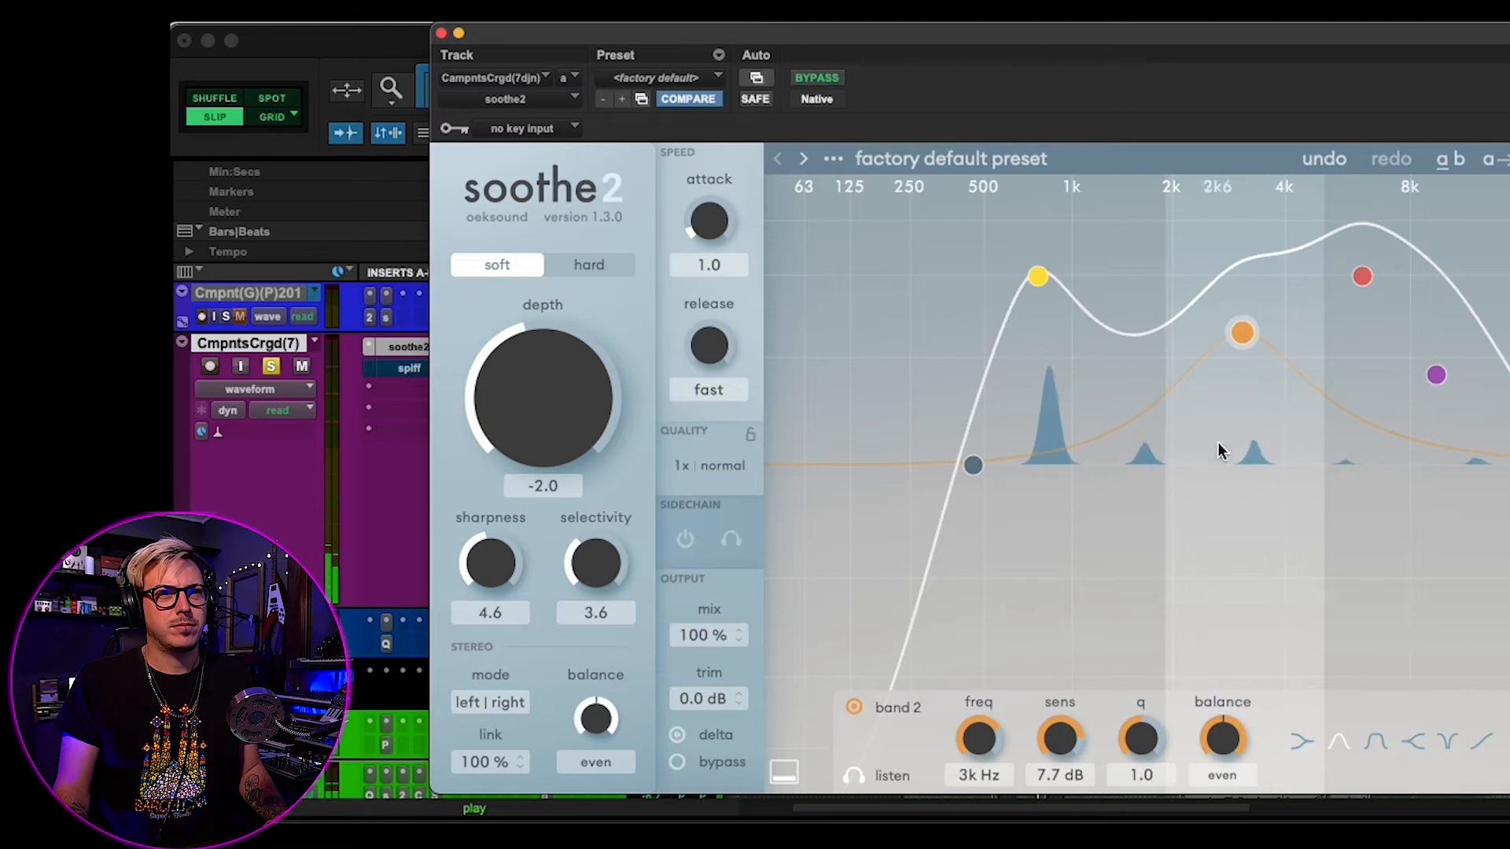
pyautogui.click(857, 705)
pyautogui.click(857, 705)
pyautogui.click(855, 777)
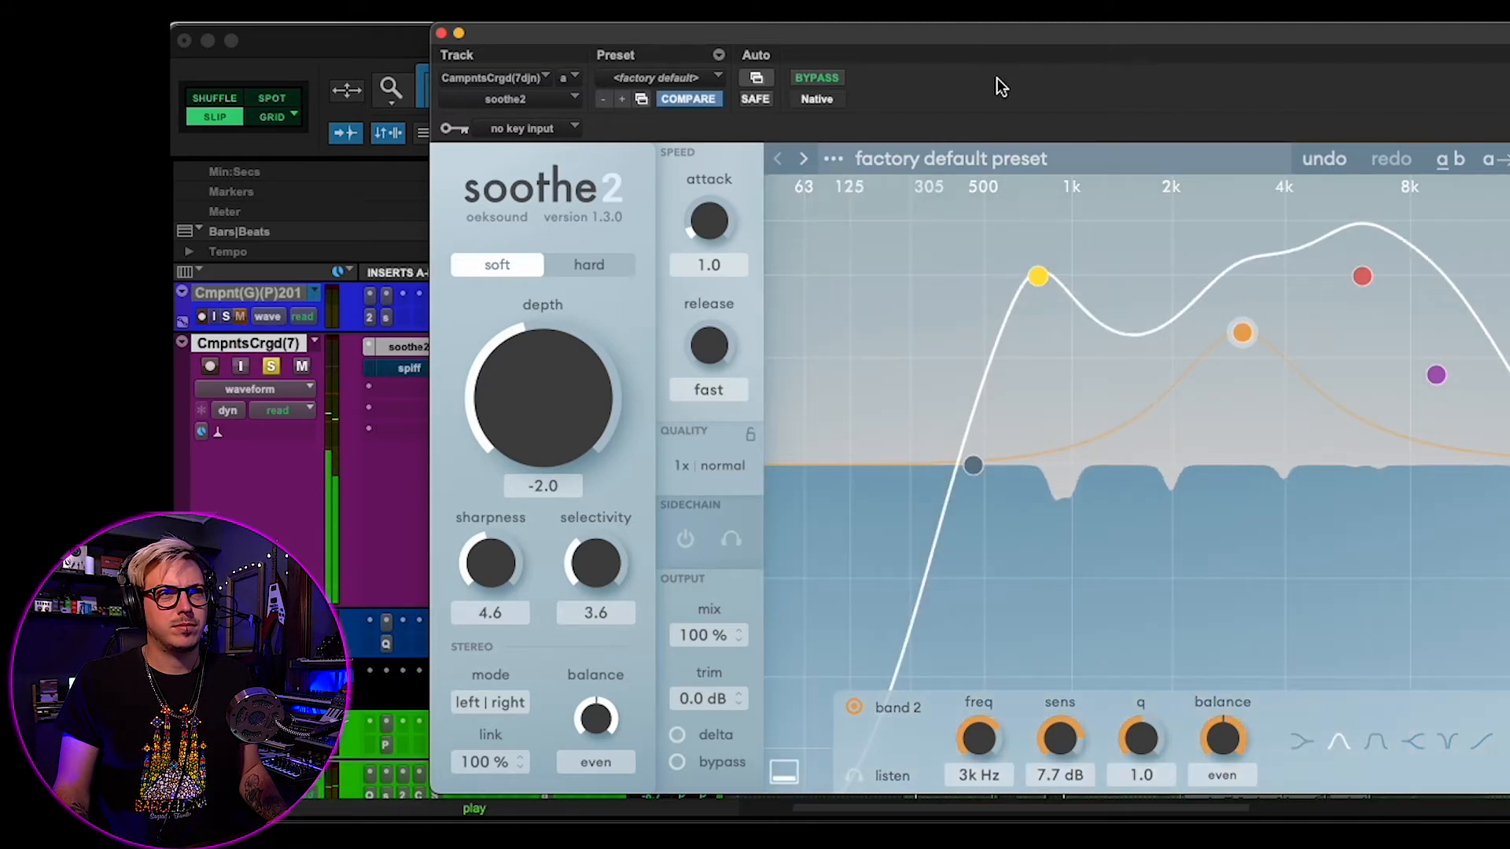
# - Try hard mode with the depth raised to 18.0 during playback
pyautogui.click(587, 267)
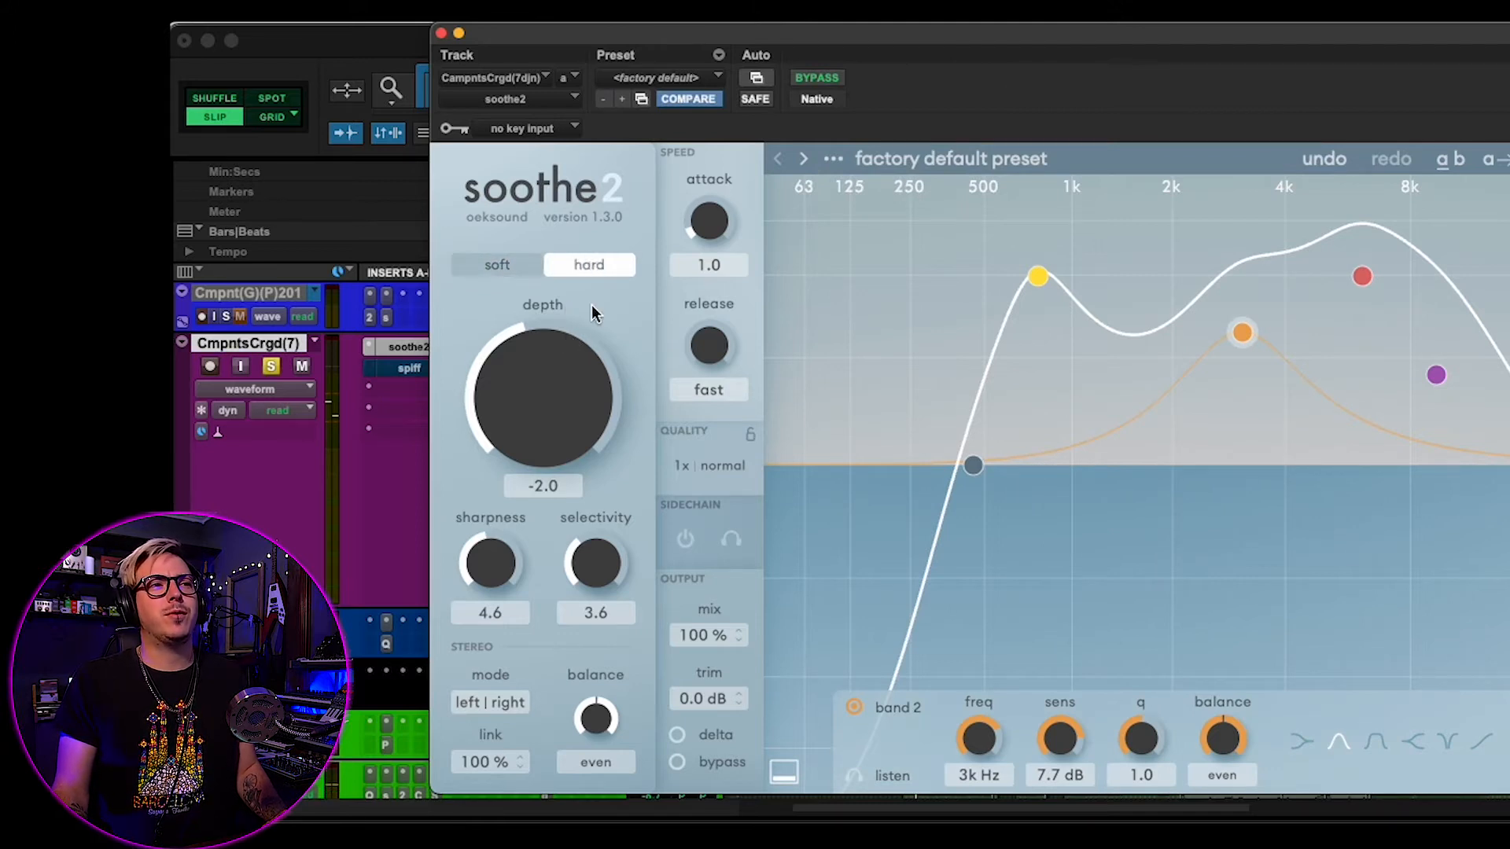
pyautogui.press('space')
pyautogui.moveTo(580, 404); pyautogui.dragTo(610, 175)
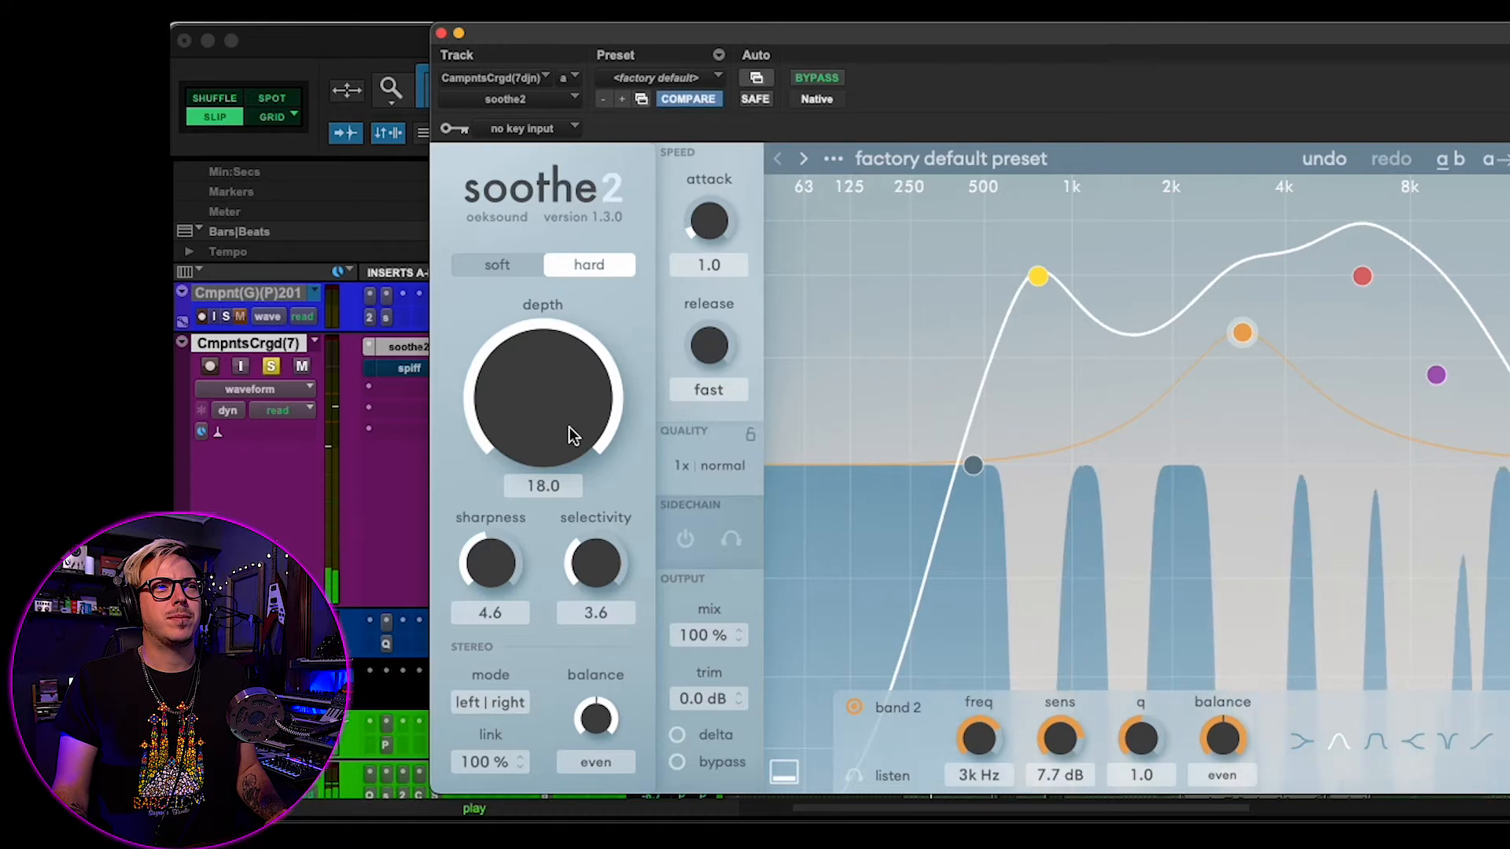
pyautogui.moveTo(566, 431); pyautogui.dragTo(539, 448)
# - Switch the processing to soft mode and set the depth to 0.8
pyautogui.click(498, 266)
pyautogui.doubleClick(529, 370)
pyautogui.press('space')
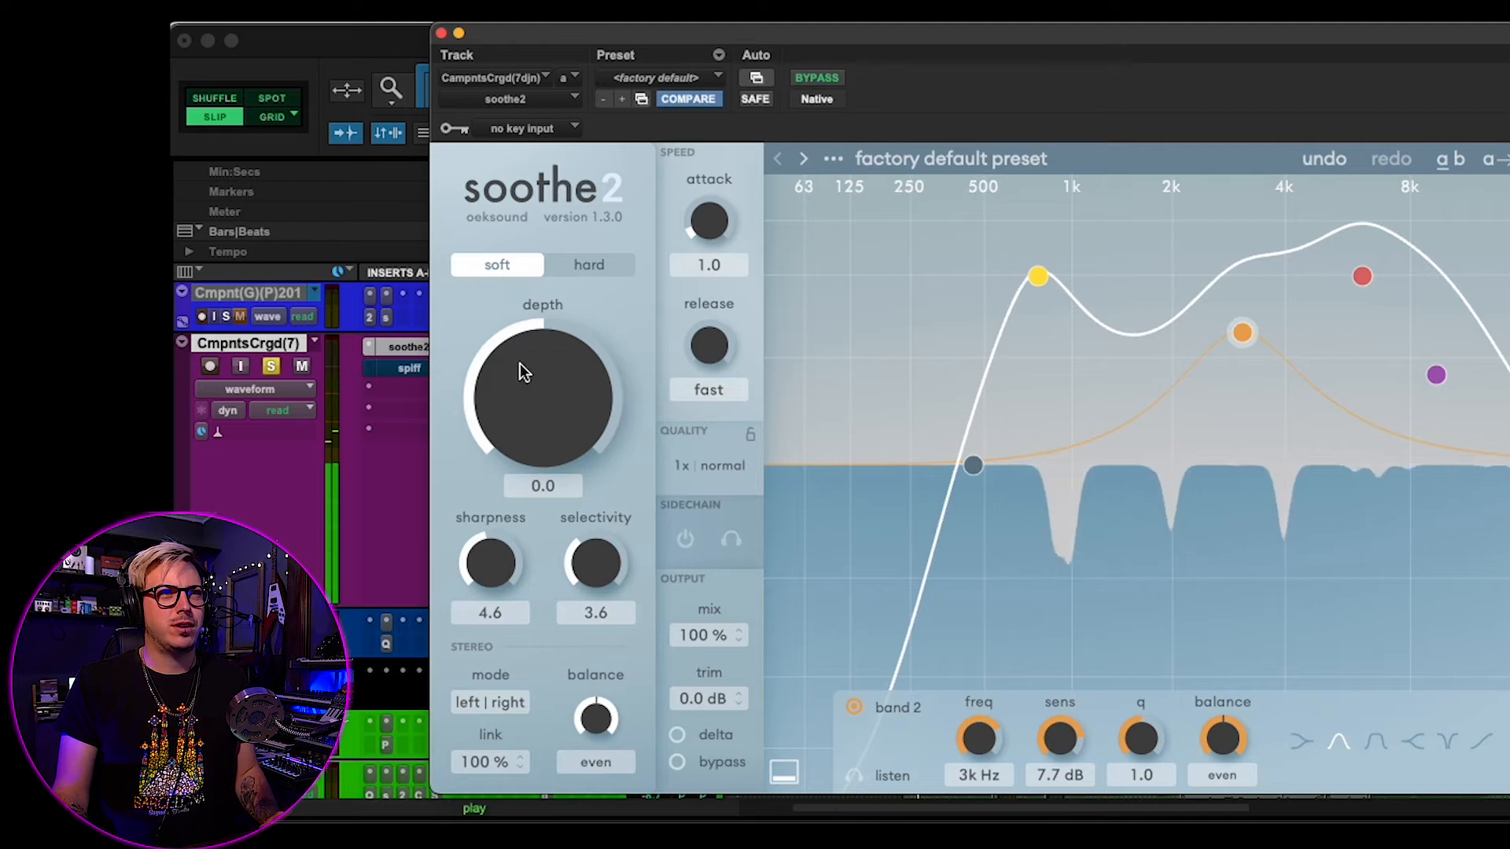
pyautogui.moveTo(523, 361); pyautogui.dragTo(525, 354)
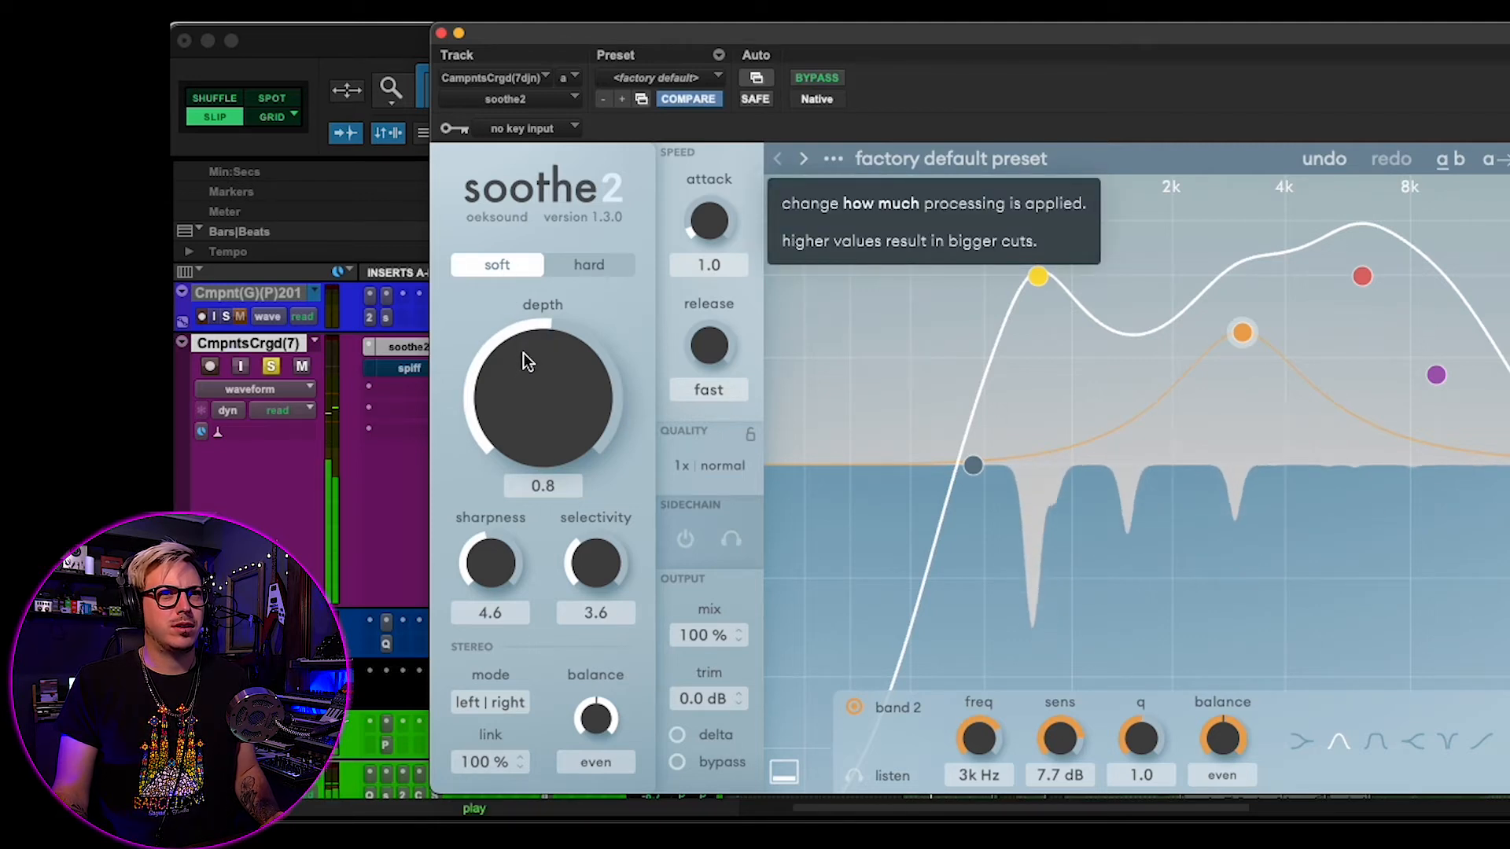
# - Move band 3 to 6.6 kHz, keeping it enabled, and set band 1's sensitivity to 10 dB
pyautogui.doubleClick(1366, 276)
pyautogui.moveTo(1366, 276); pyautogui.dragTo(1373, 234)
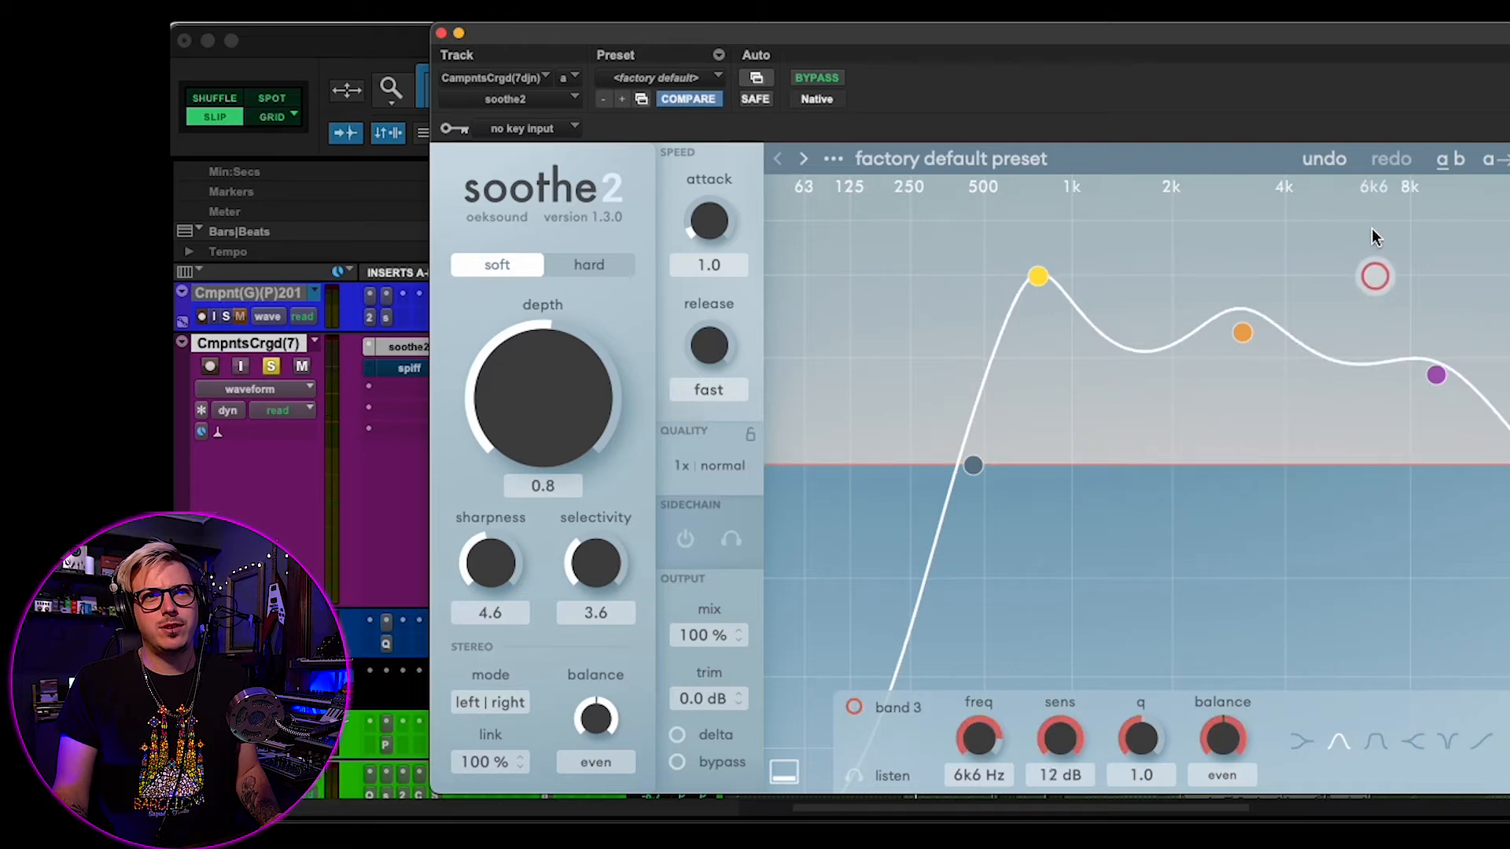
pyautogui.click(854, 707)
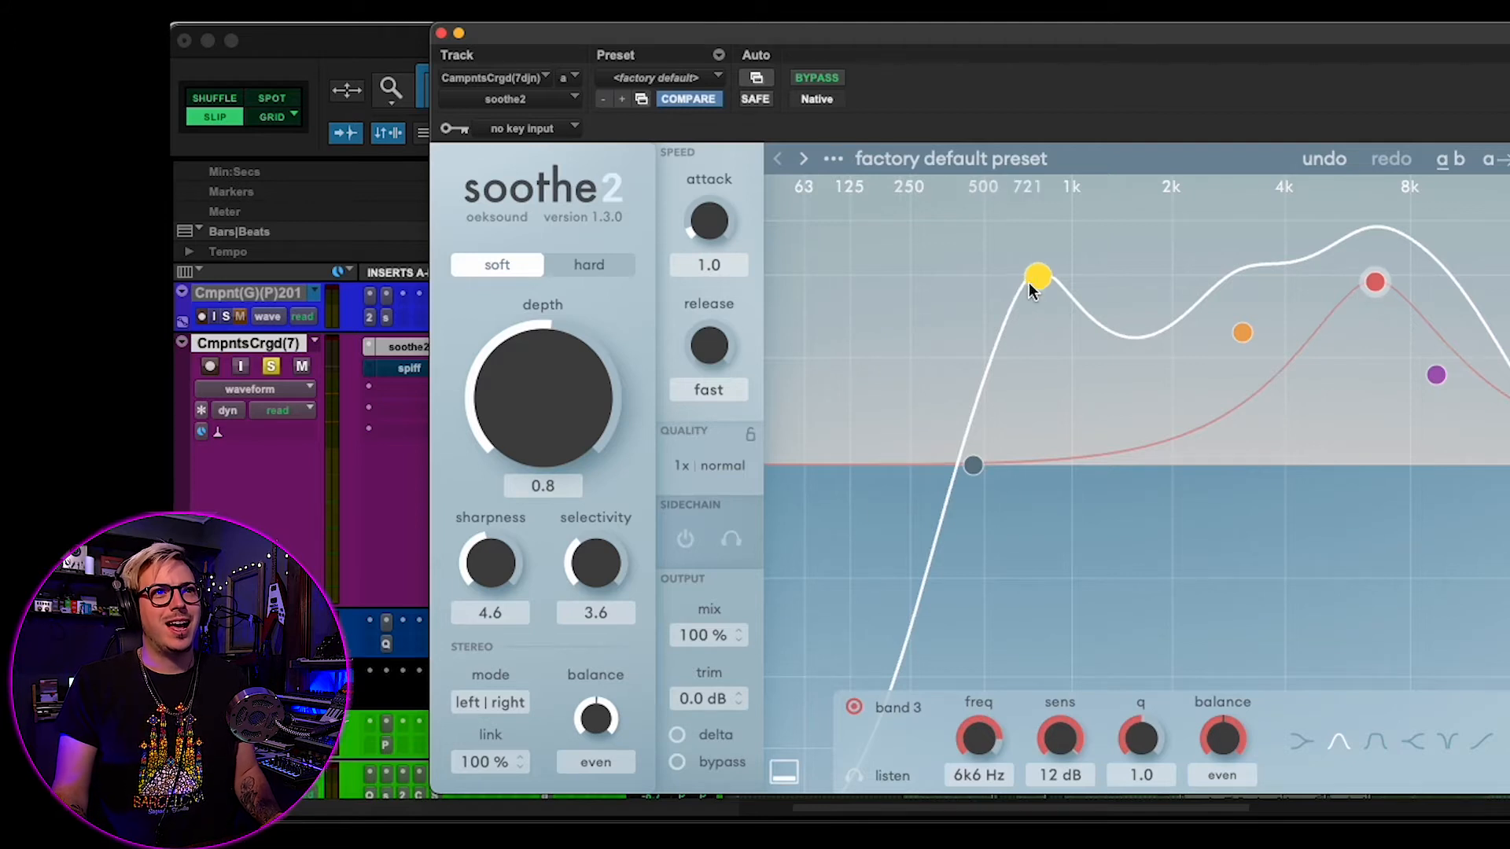
pyautogui.moveTo(1029, 281); pyautogui.dragTo(1031, 309)
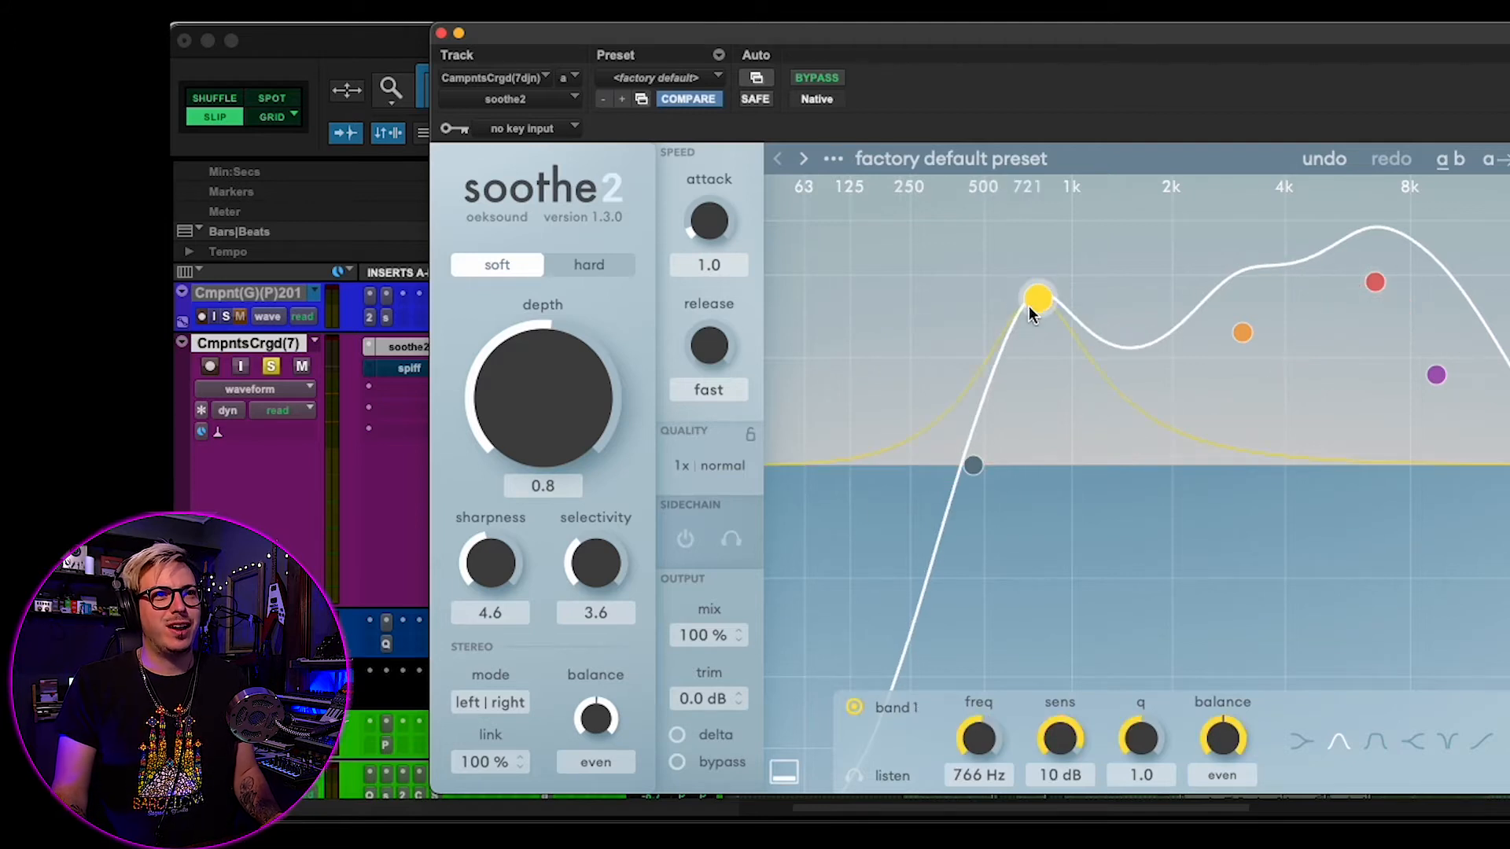
pyautogui.click(441, 33)
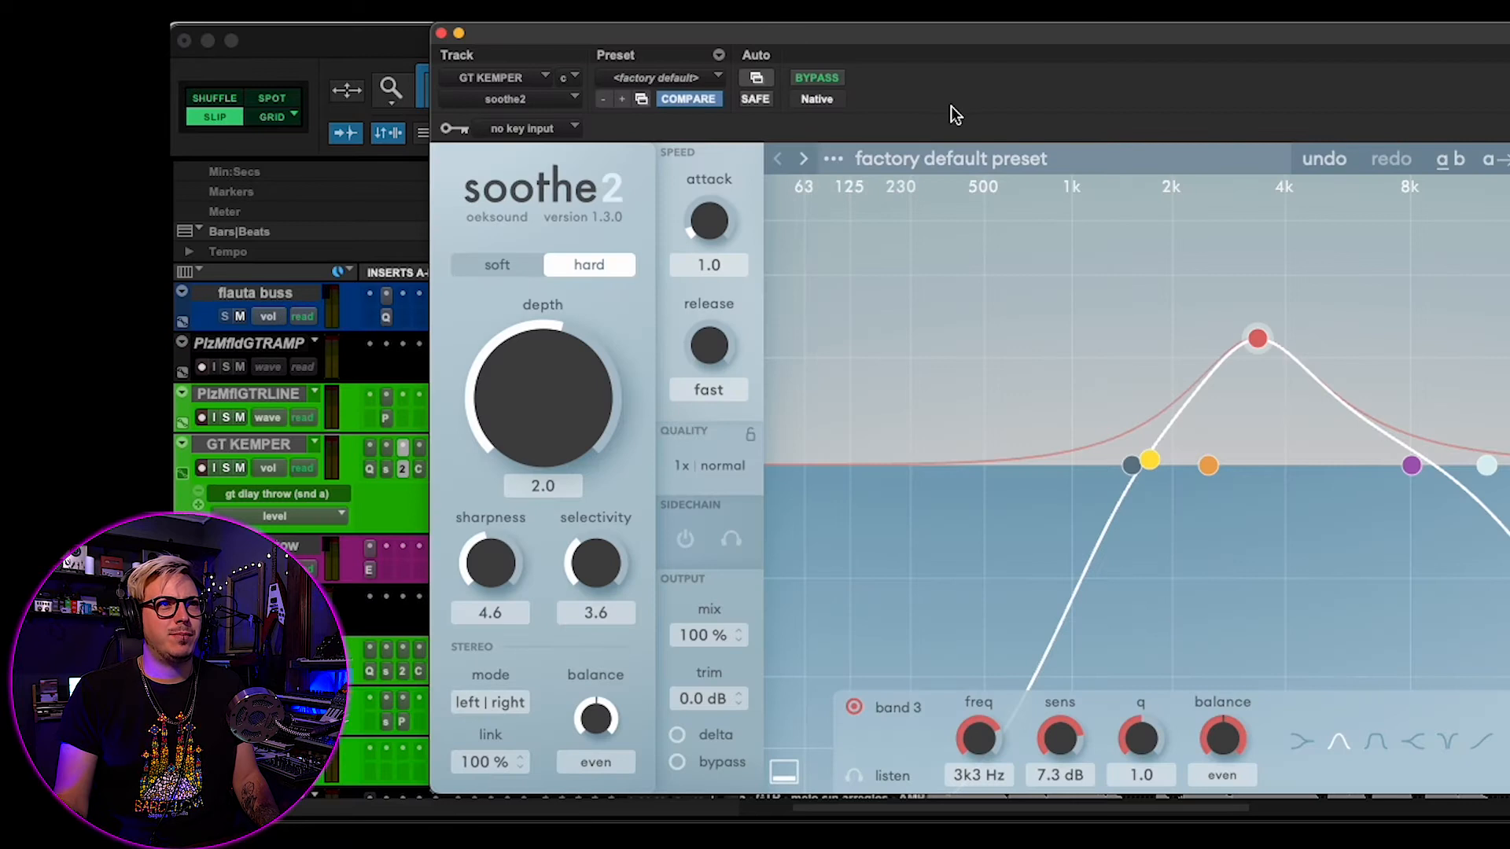
# - Solo the GT KEMPER track and audition band 3 of its soothe2 insert in listen mode
pyautogui.click(223, 467)
pyautogui.press('space')
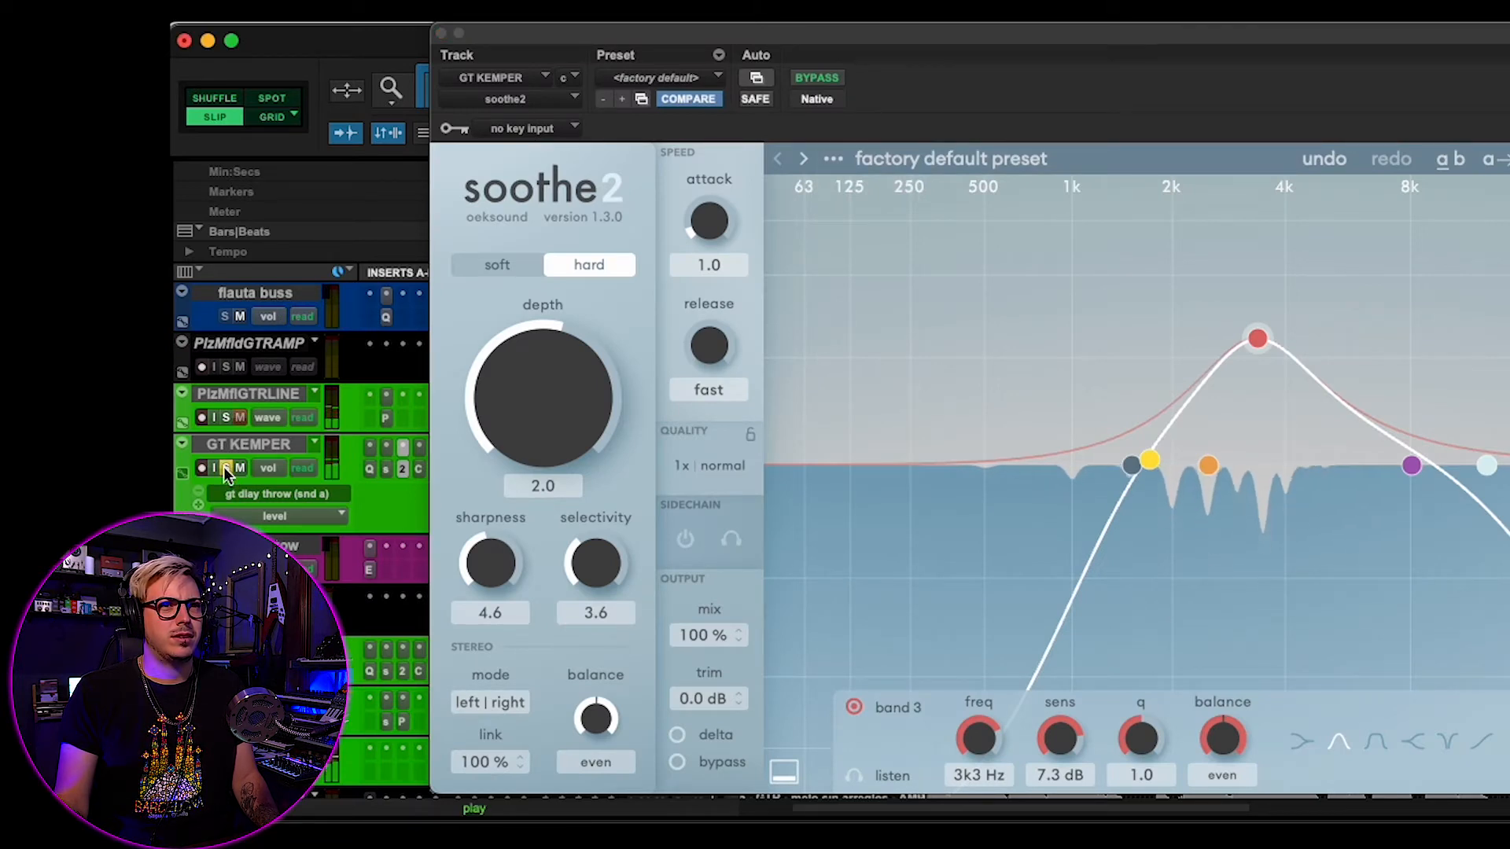
pyautogui.click(1256, 346)
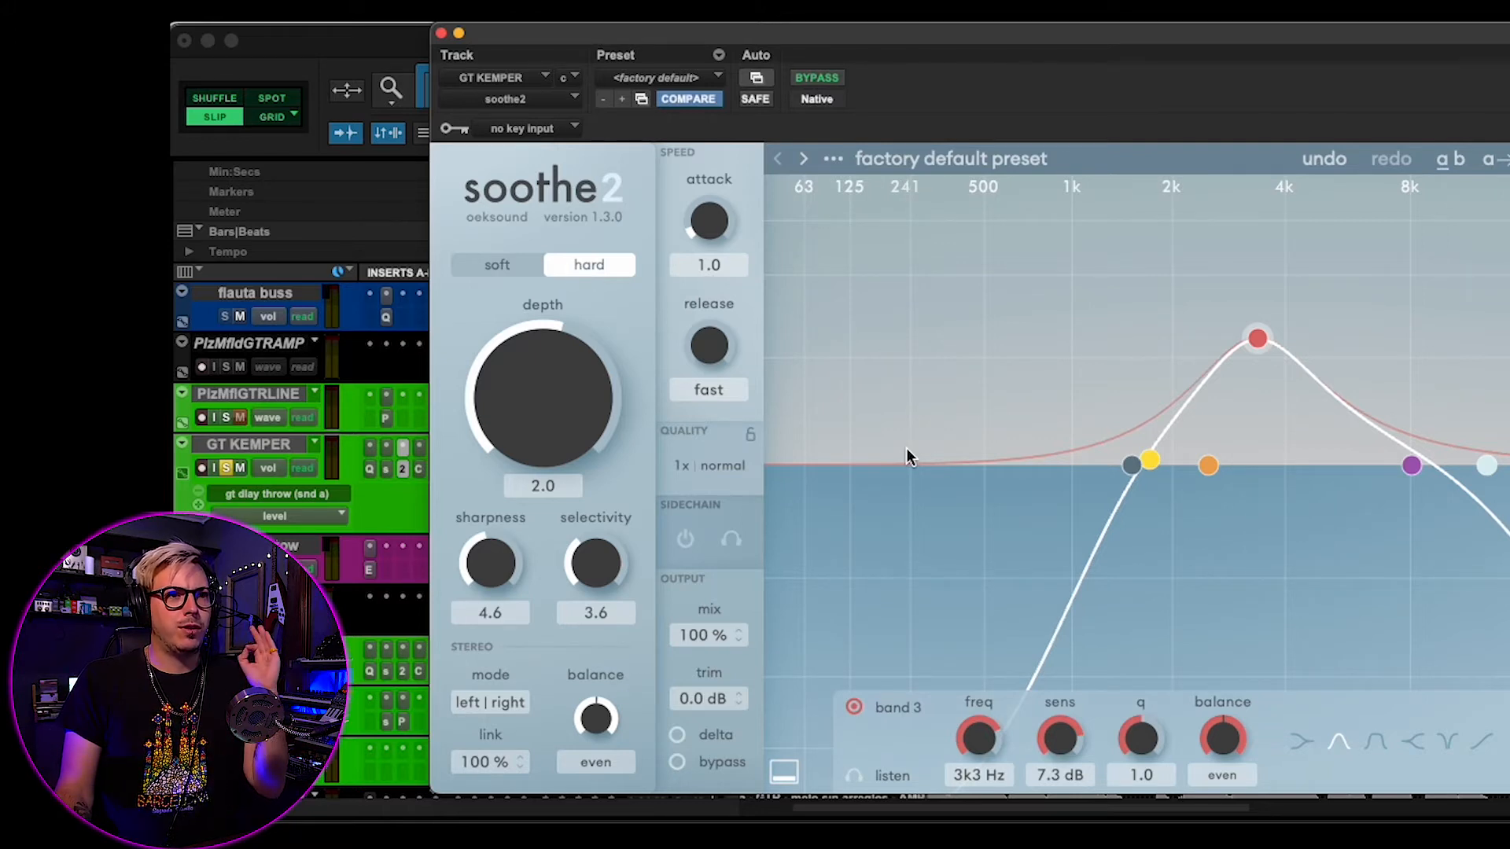
pyautogui.click(854, 777)
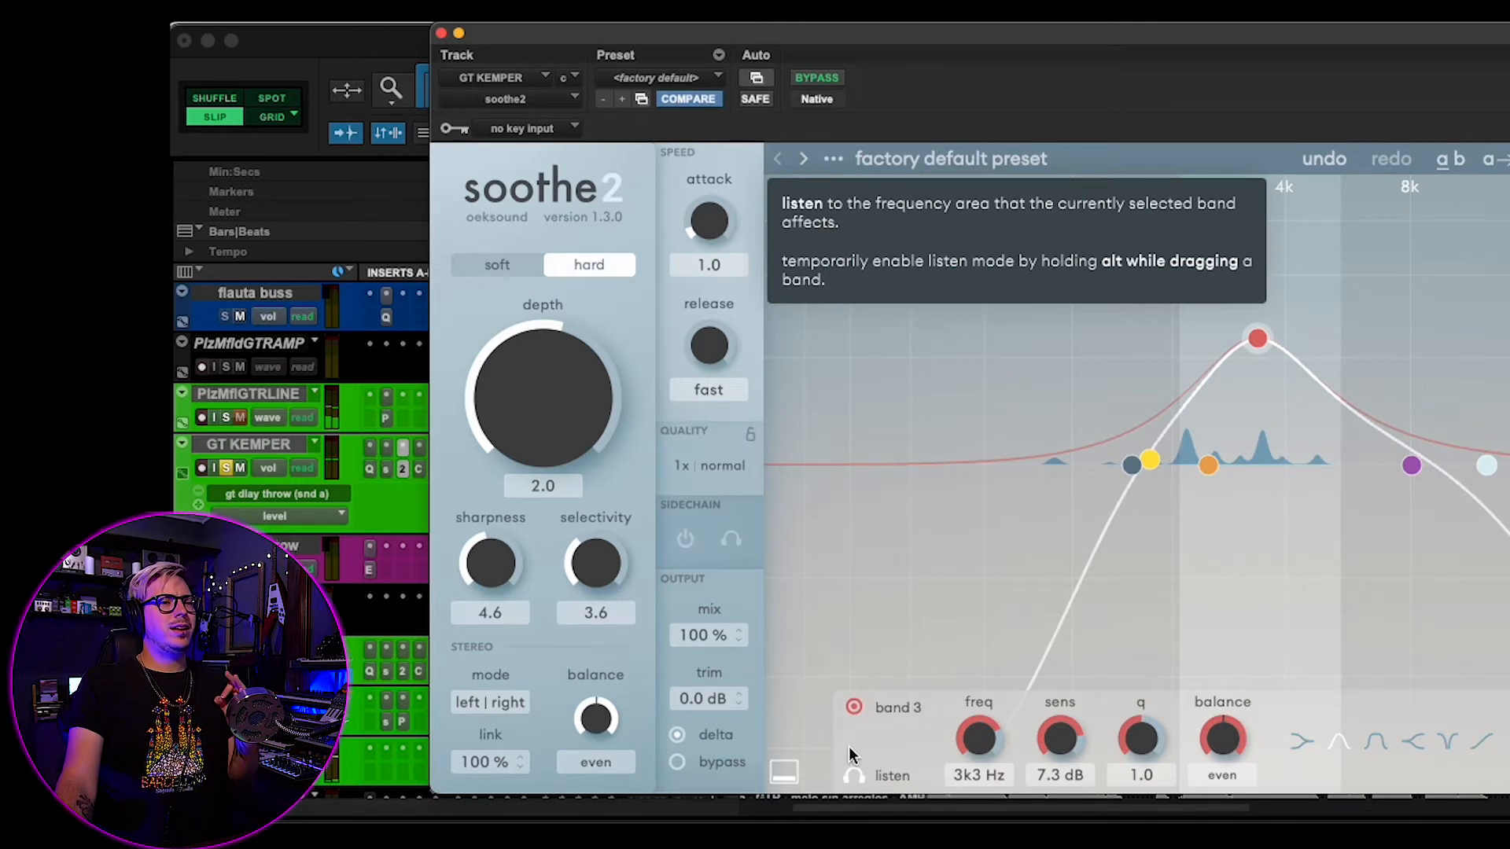
pyautogui.click(853, 774)
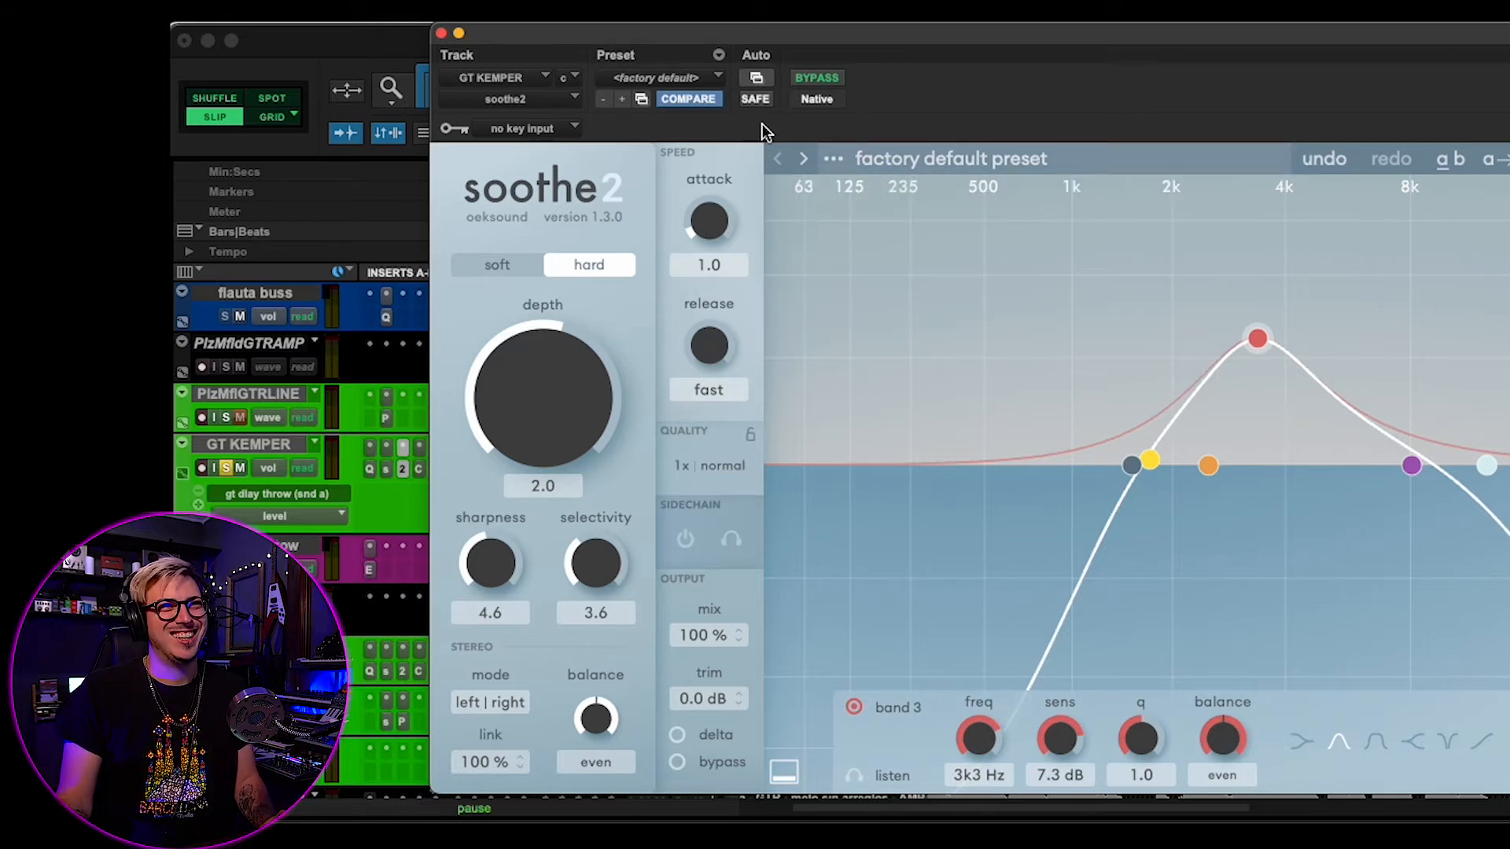
# - Compare the soloed GT KEMPER track with soothe2 active and bypassed
pyautogui.click(810, 79)
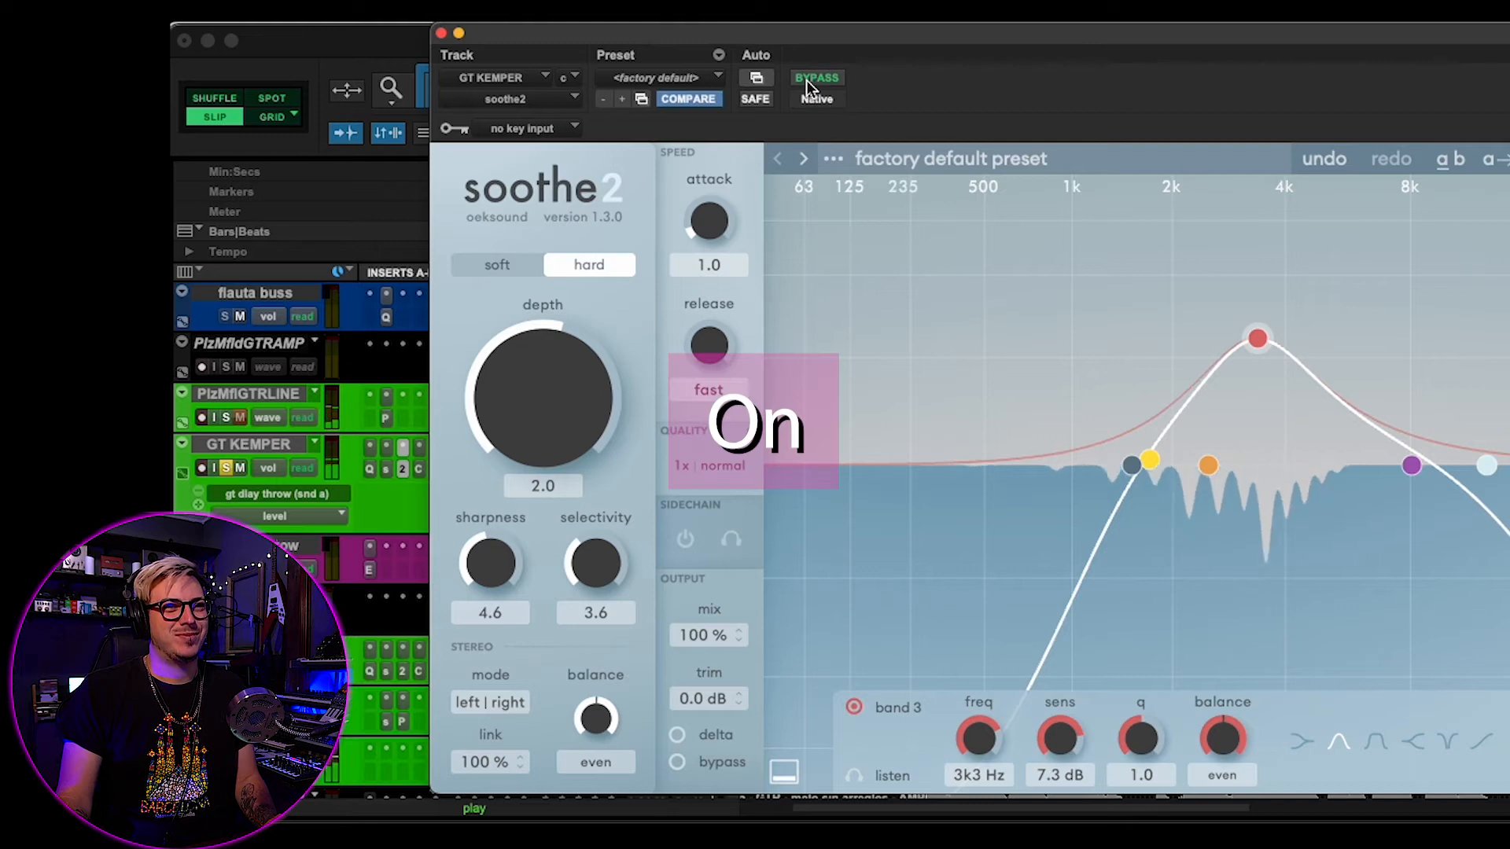
pyautogui.click(809, 79)
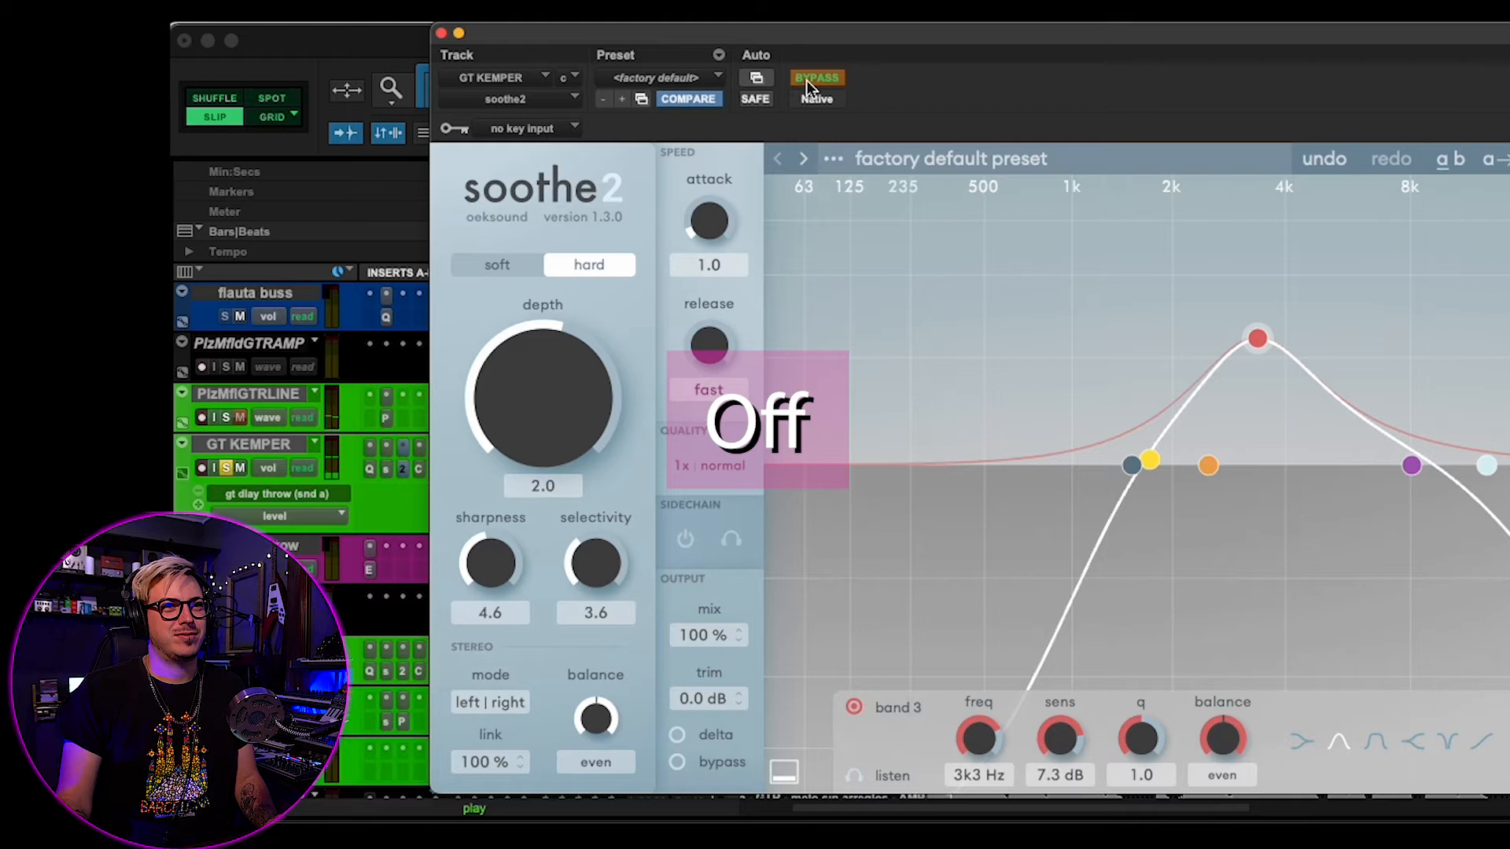
pyautogui.click(808, 78)
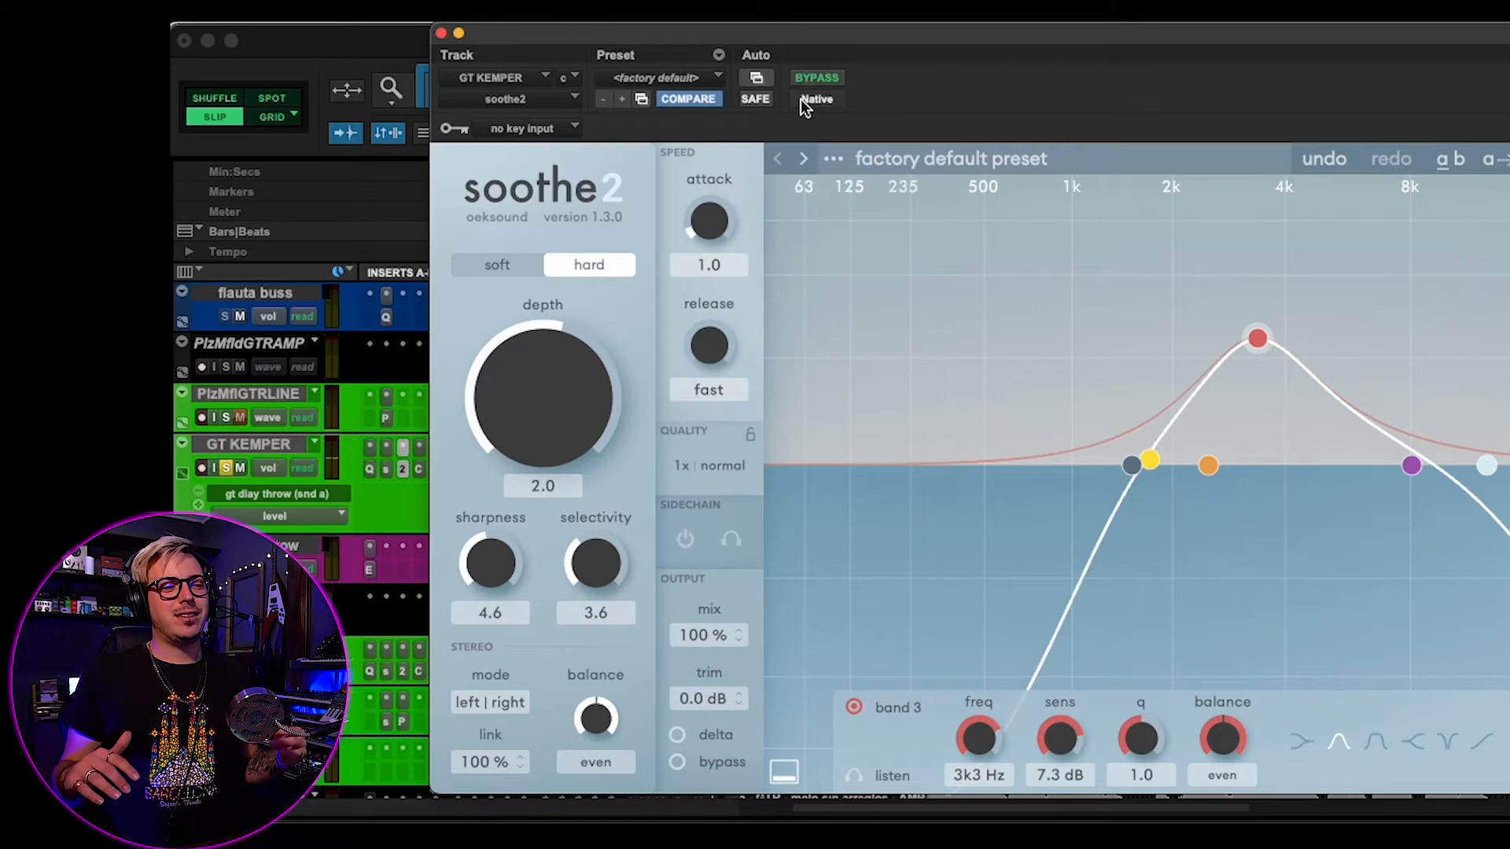
# - Unsolo the GT KEMPER track and compare soothe2 active and bypassed within the full mix
pyautogui.click(225, 469)
pyautogui.click(225, 469)
pyautogui.click(228, 448)
pyautogui.click(909, 52)
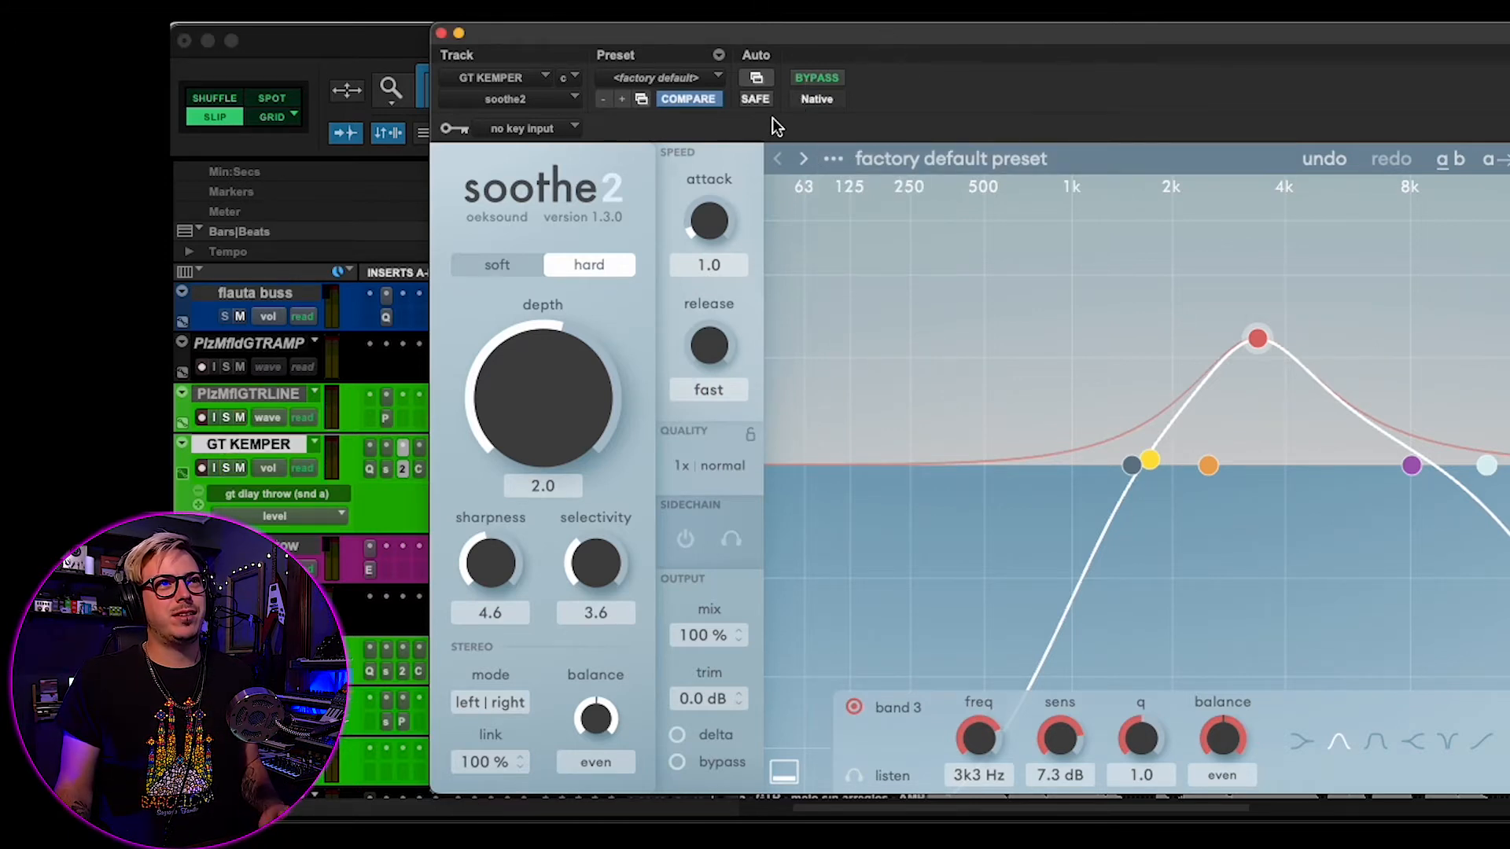
pyautogui.click(818, 79)
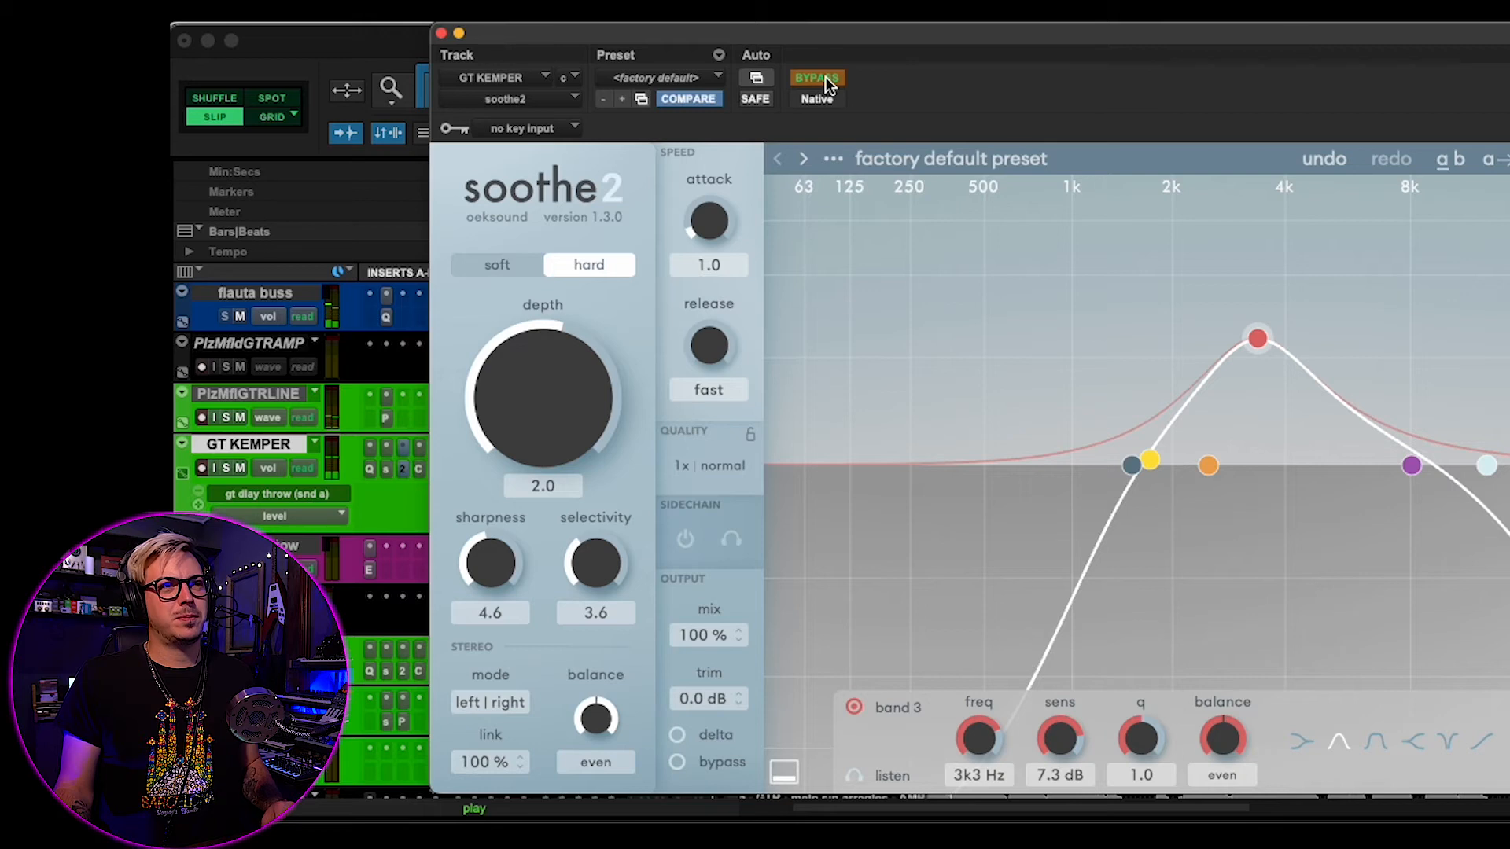
pyautogui.click(824, 77)
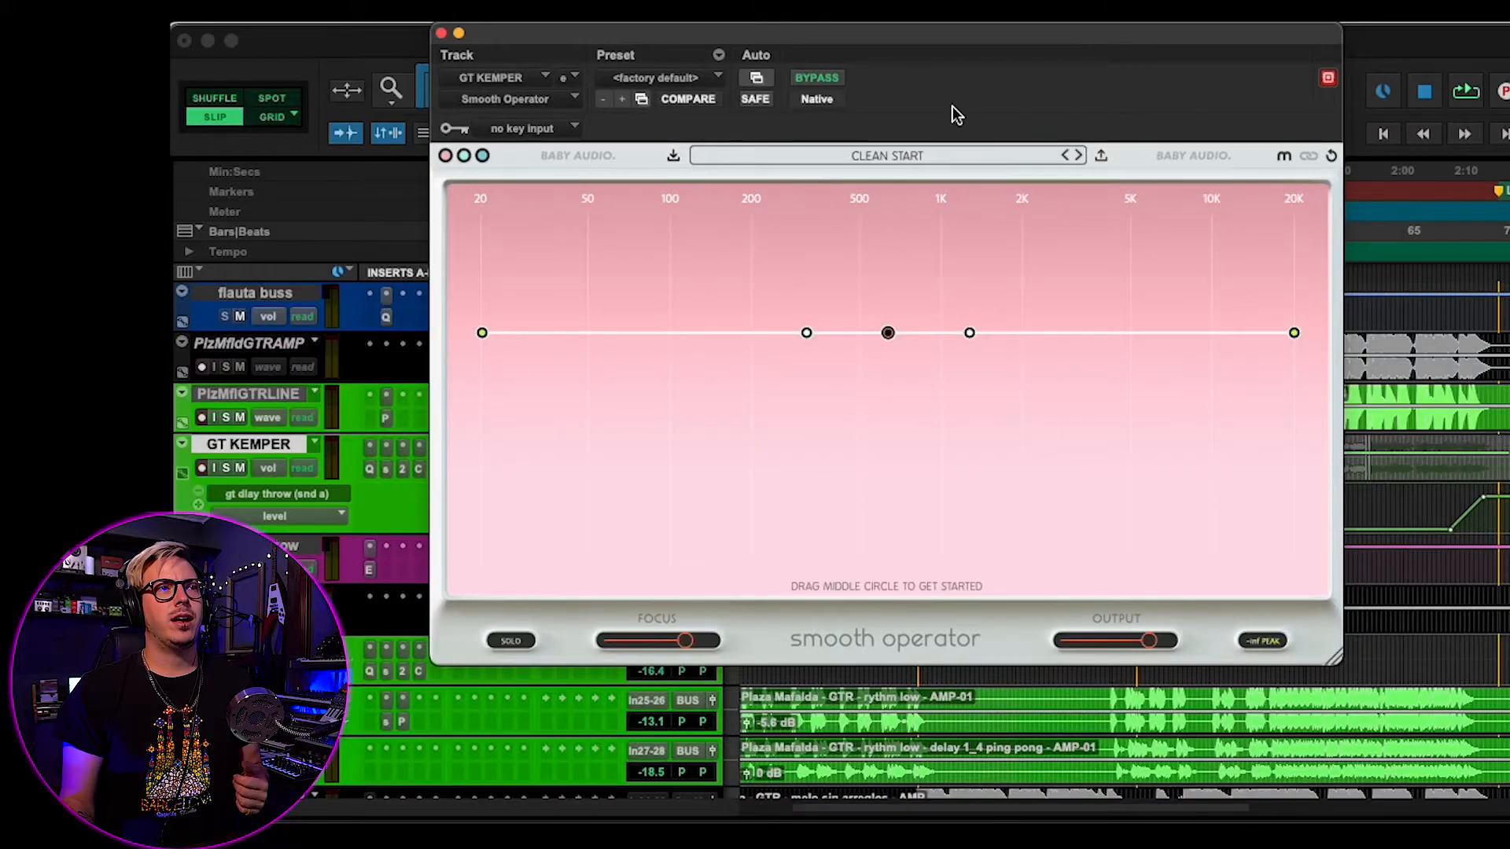
# - Change the colour theme of the Smooth Operator plug-in on the GT KEMPER track
pyautogui.click(480, 156)
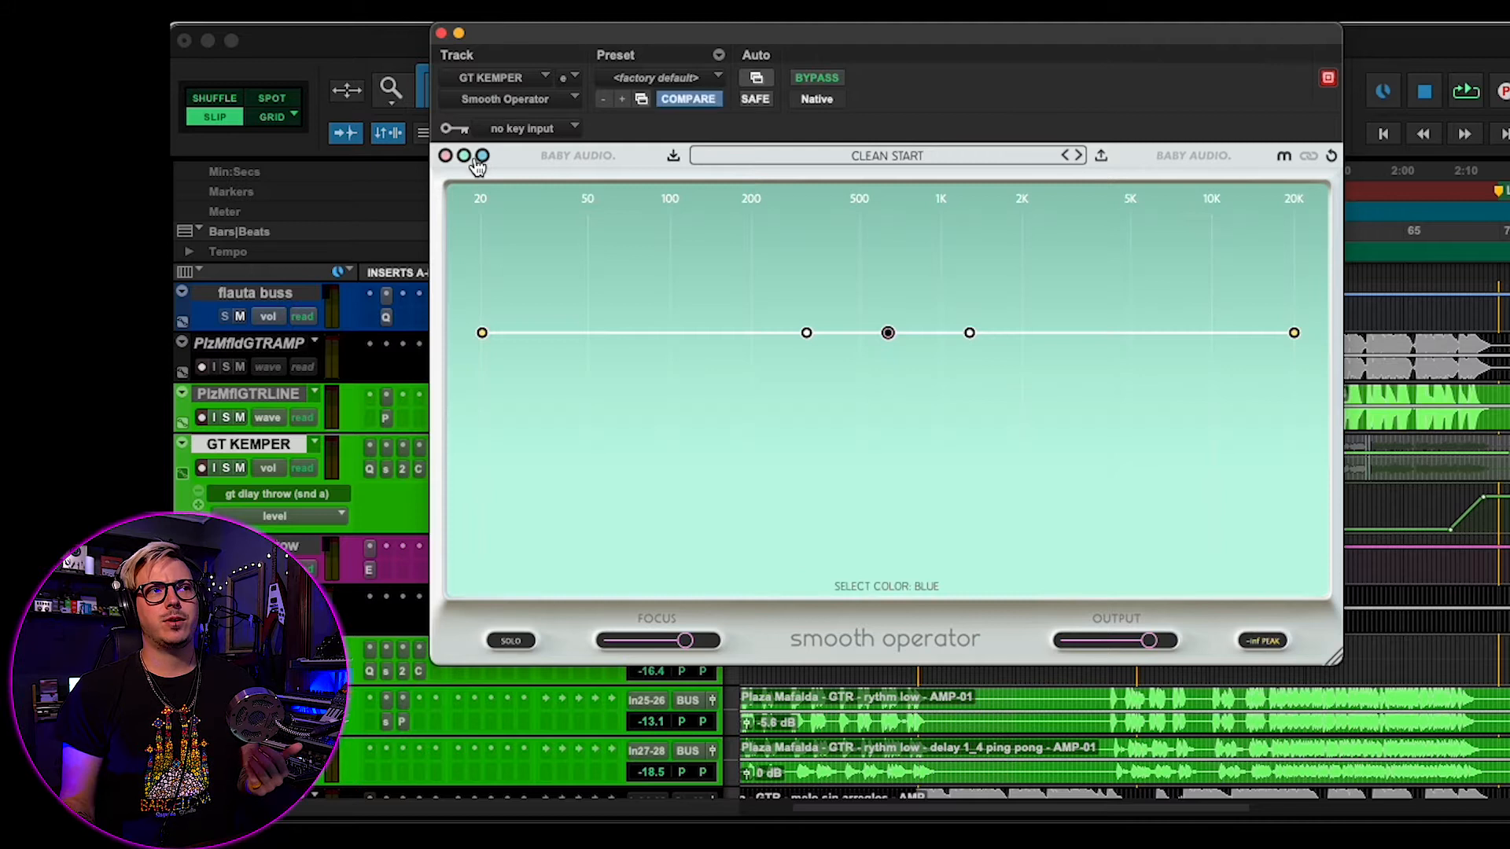
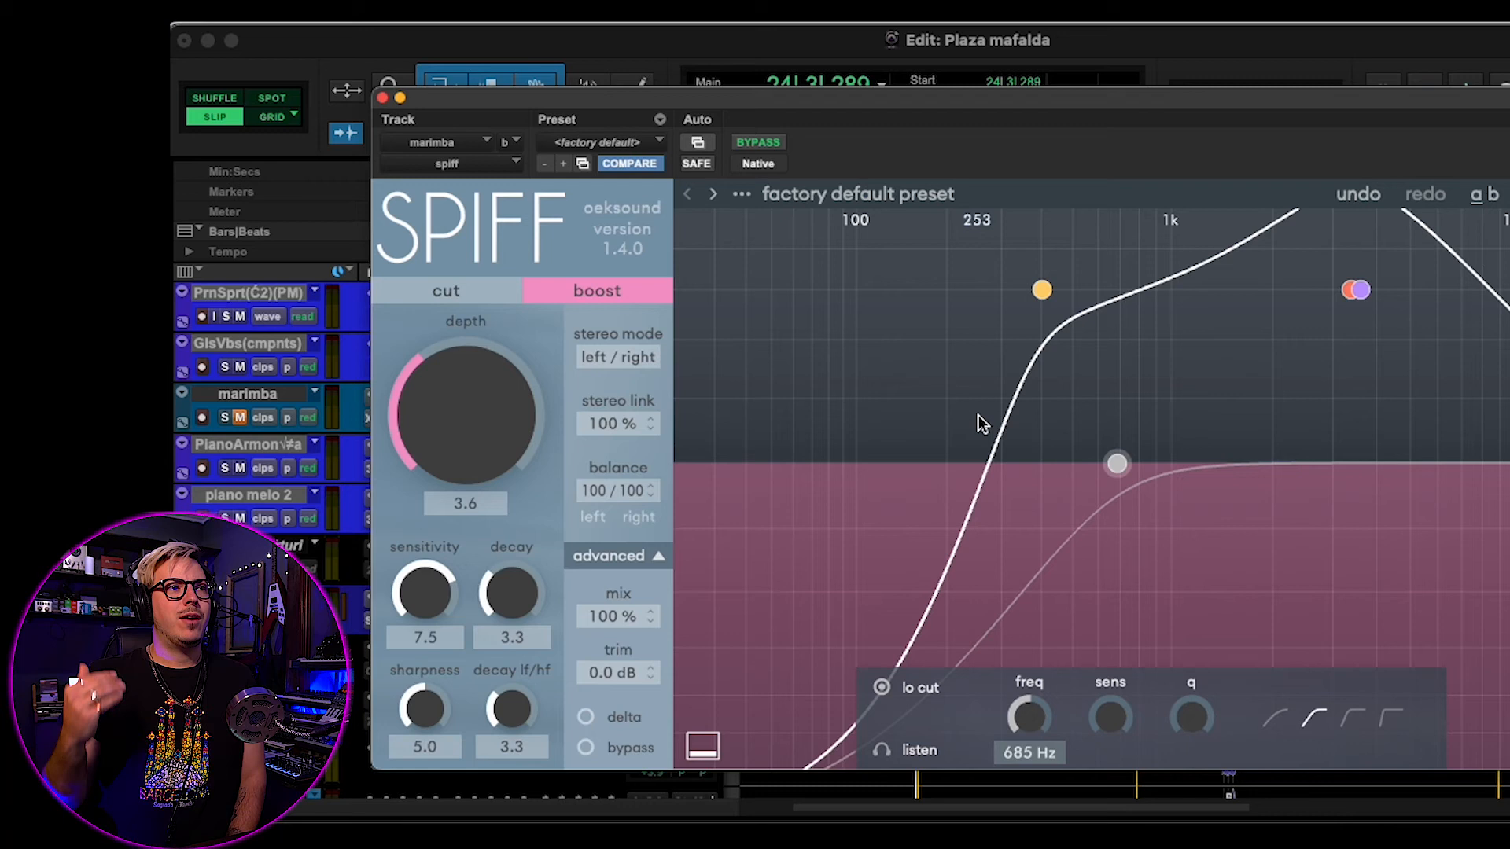
# - Select the marimba track and audition it soloed with its Spiff insert in boost mode
pyautogui.click(206, 393)
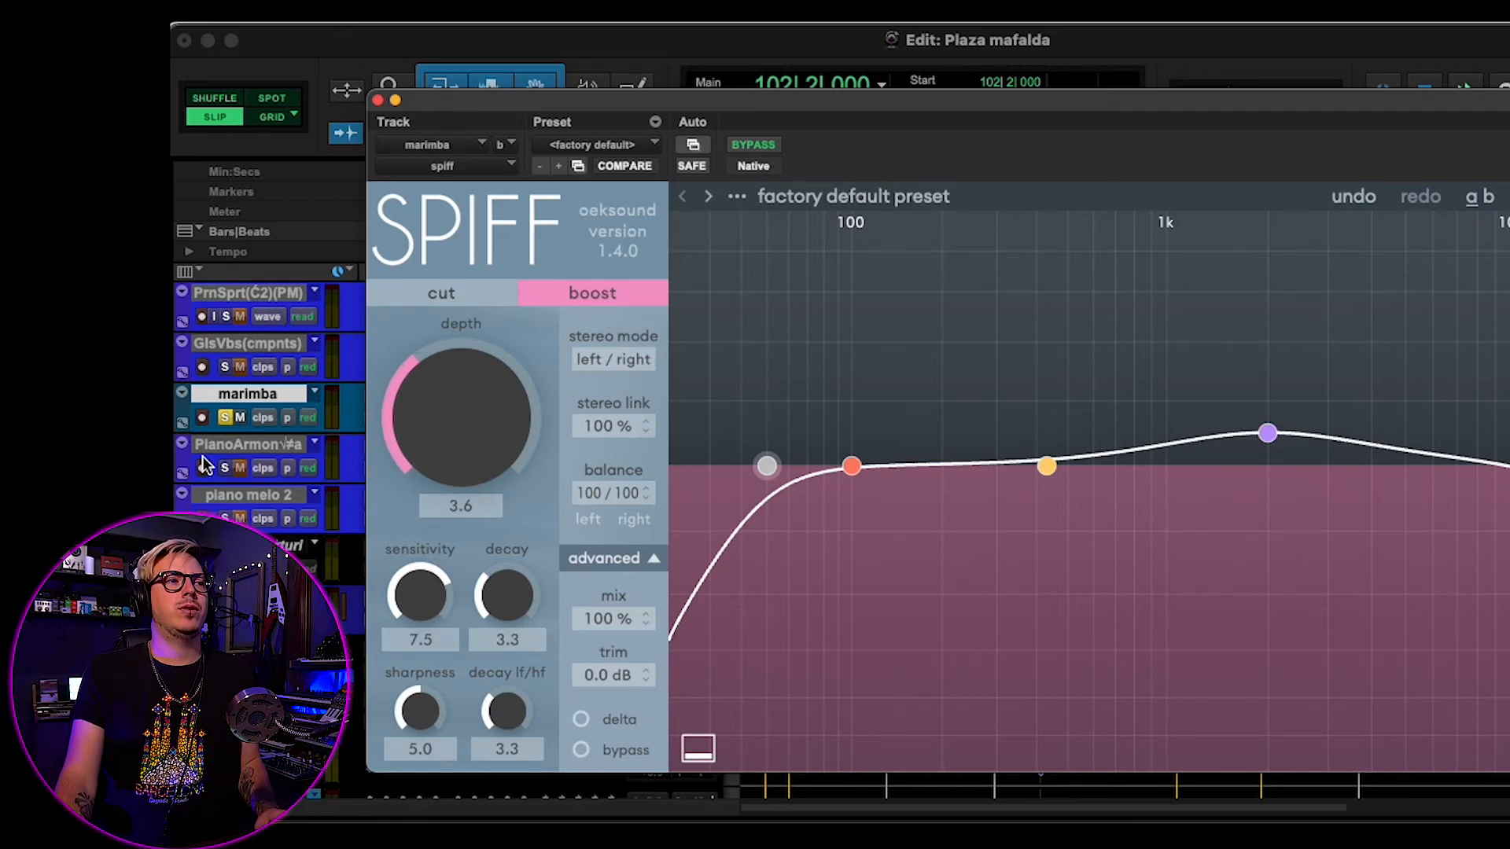
pyautogui.press('space')
pyautogui.click(233, 397)
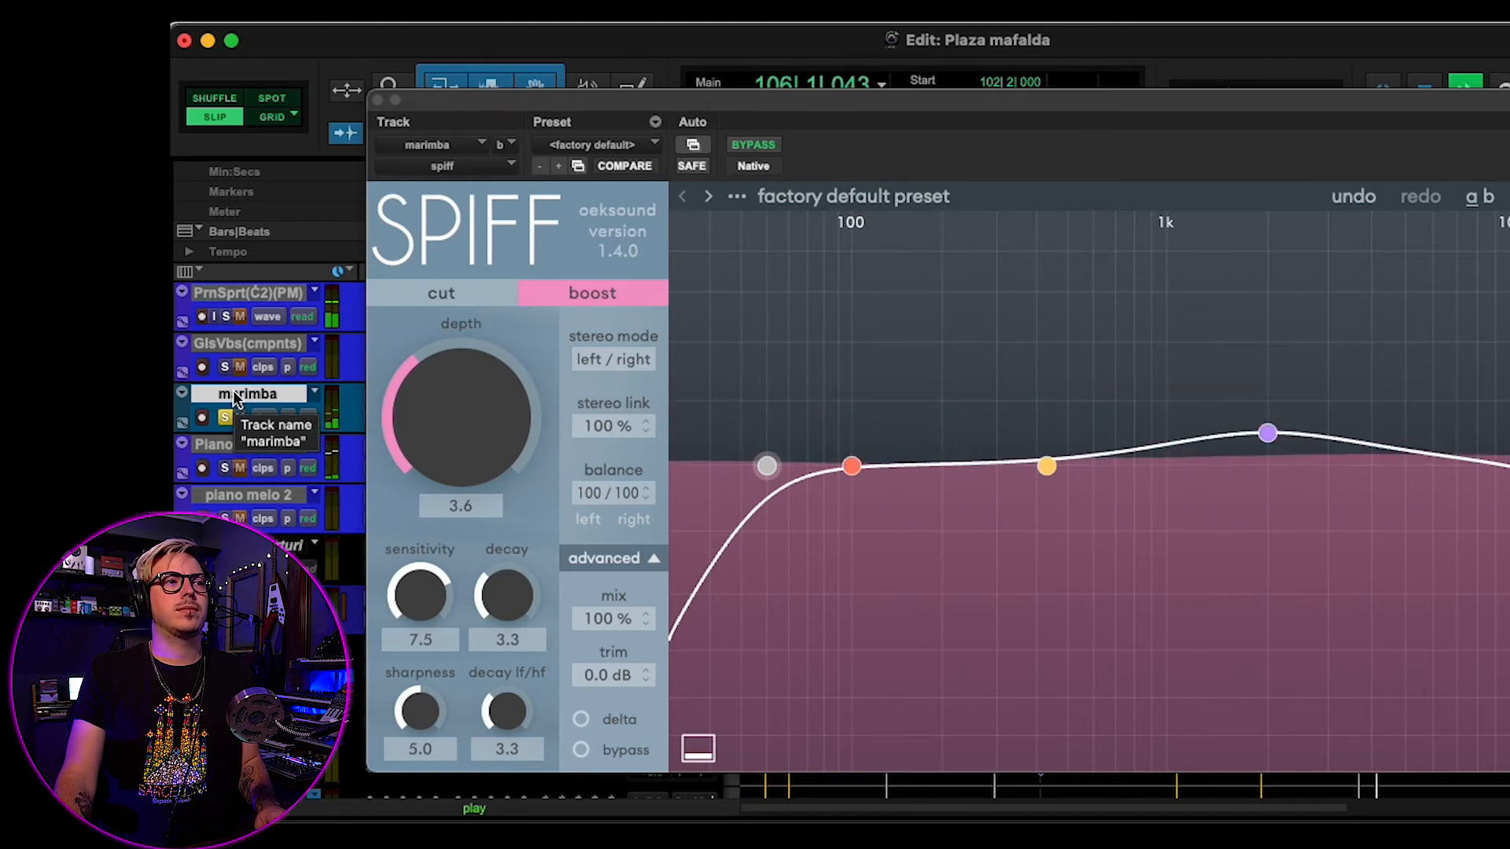
pyautogui.press('space')
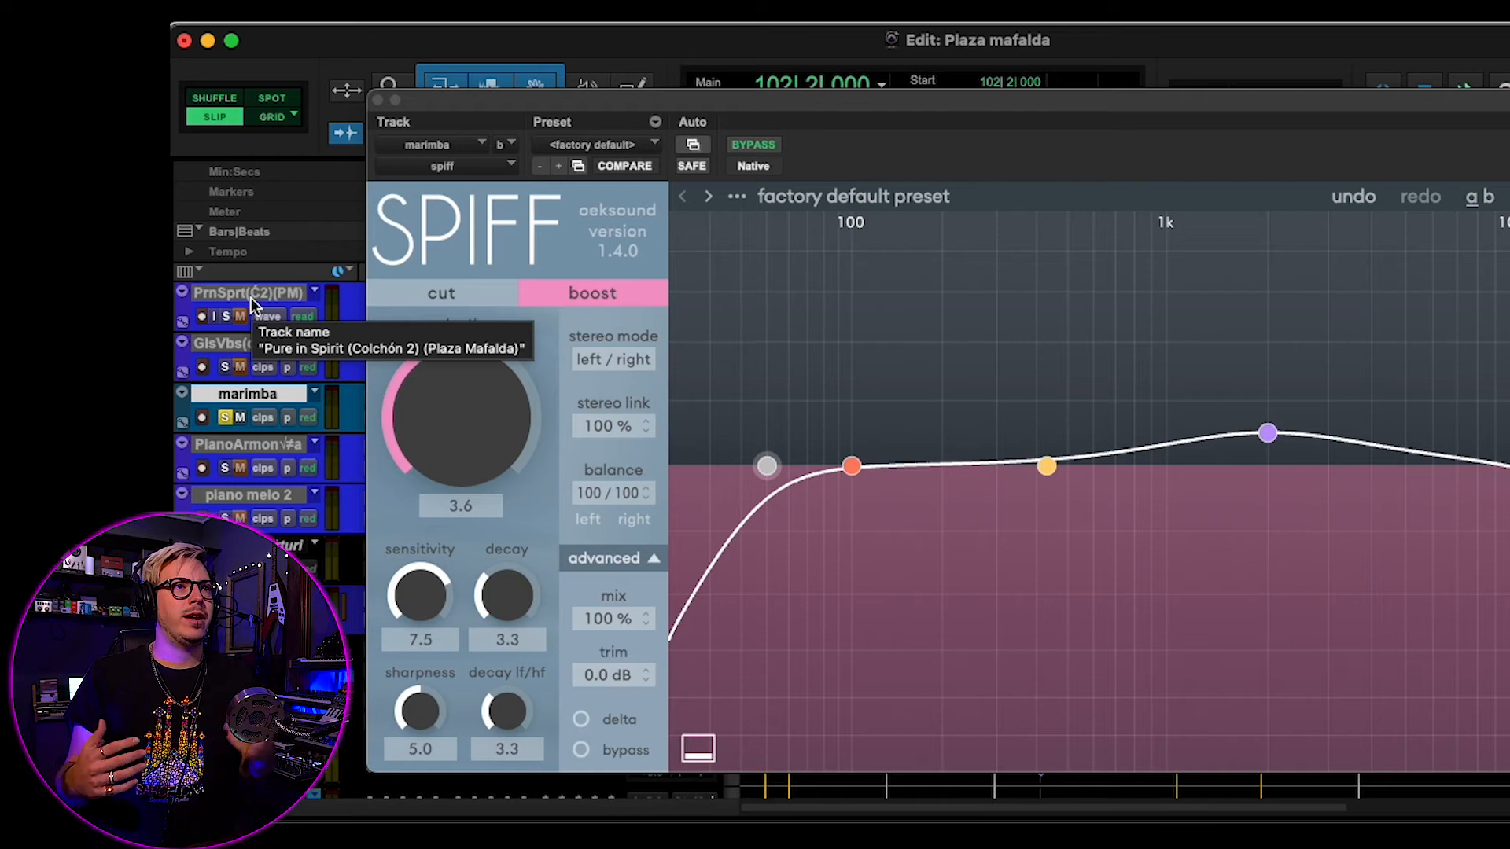
# - Switch the marimba's Spiff to cut and set band 3 to 2k5 Hz, 18 dB, band 2 to 5k3 Hz, 18 dB, and band 1 to 1 kHz, 8.6 dB
pyautogui.click(525, 340)
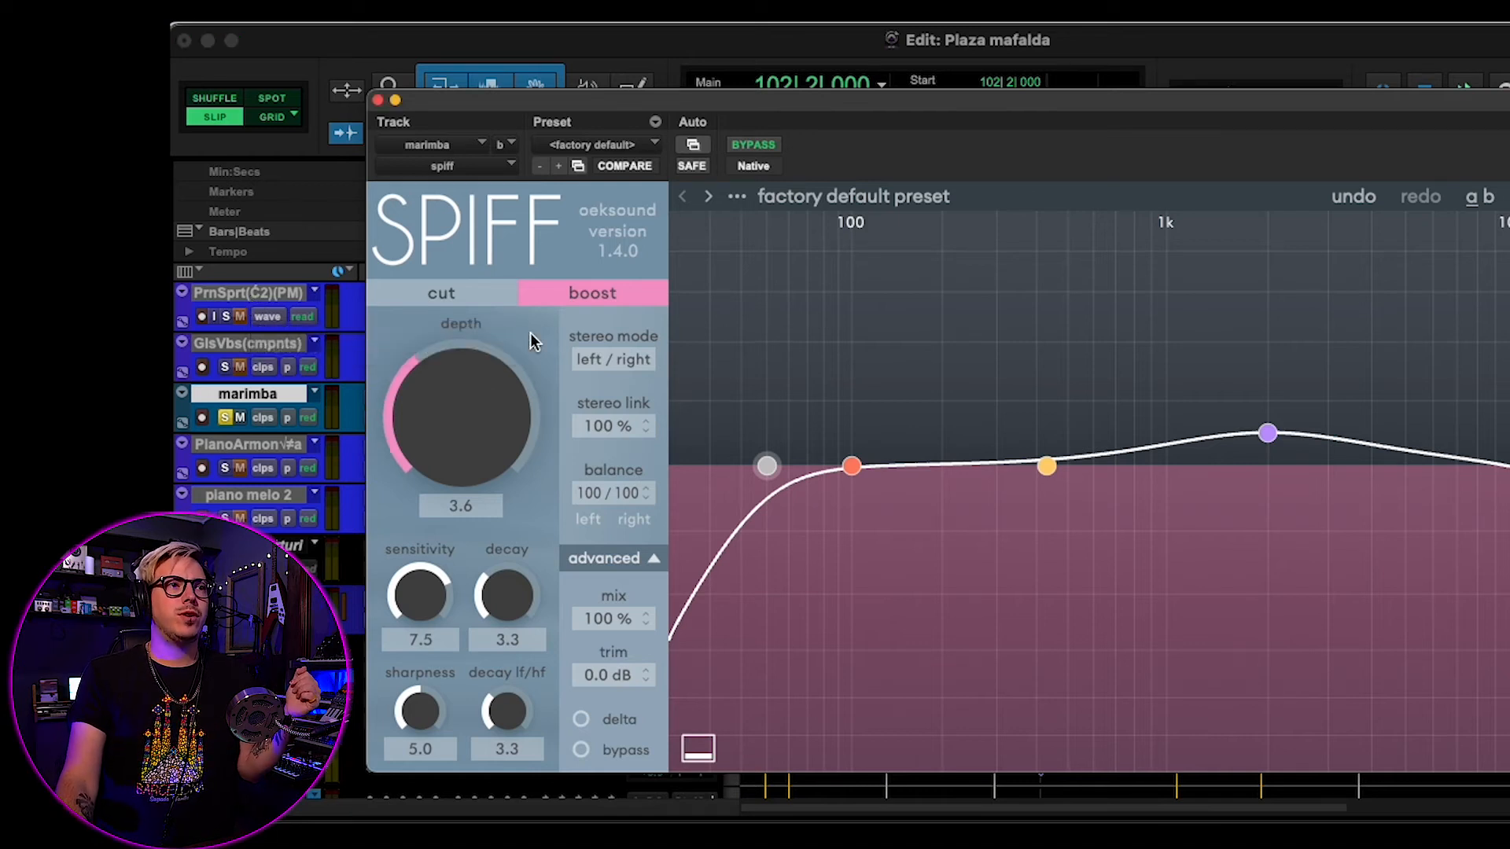
pyautogui.click(482, 294)
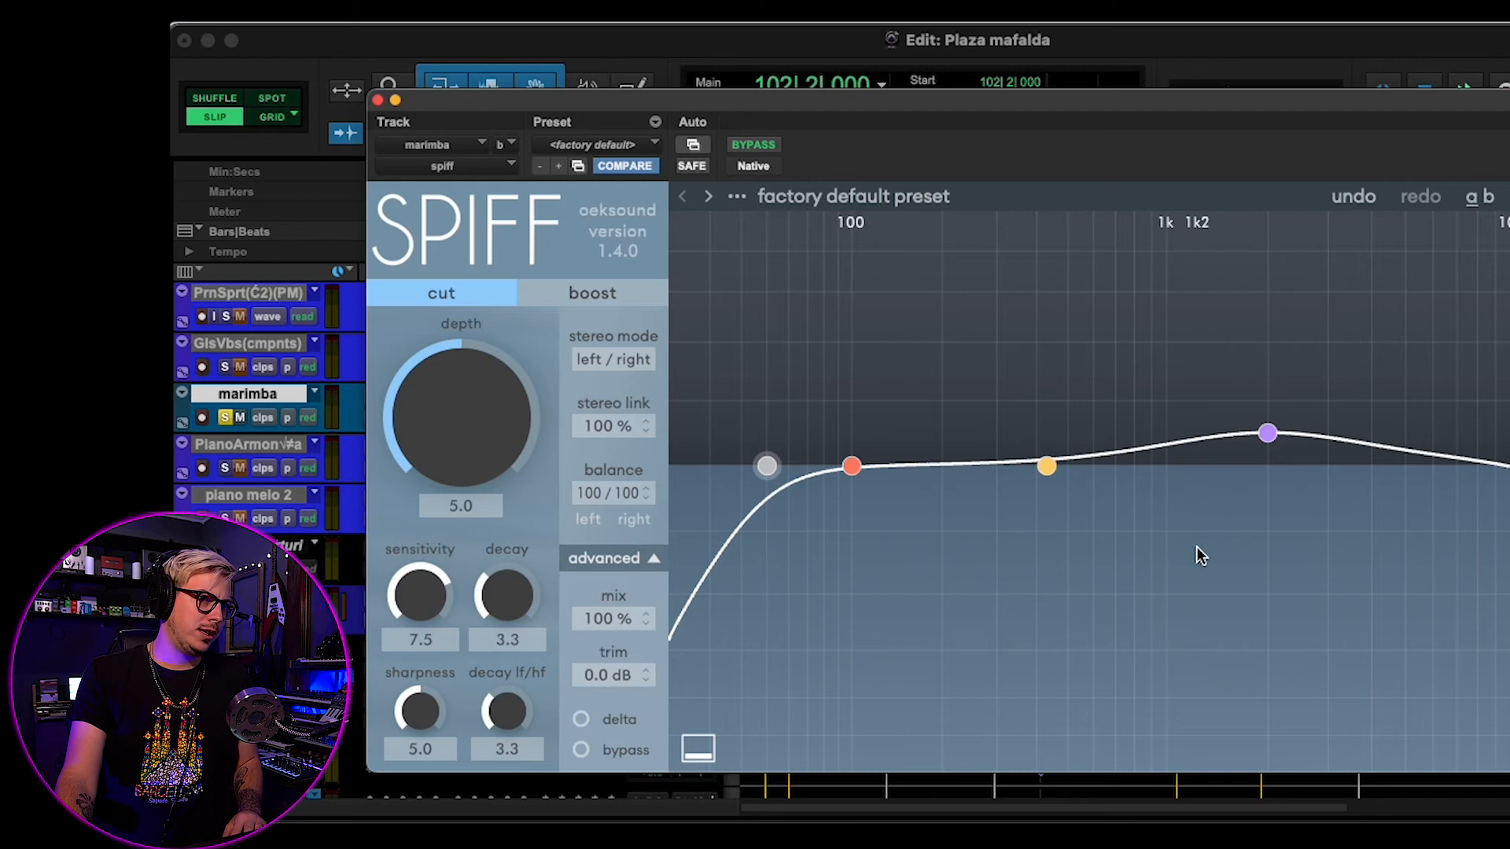
pyautogui.moveTo(1269, 435); pyautogui.dragTo(1297, 285)
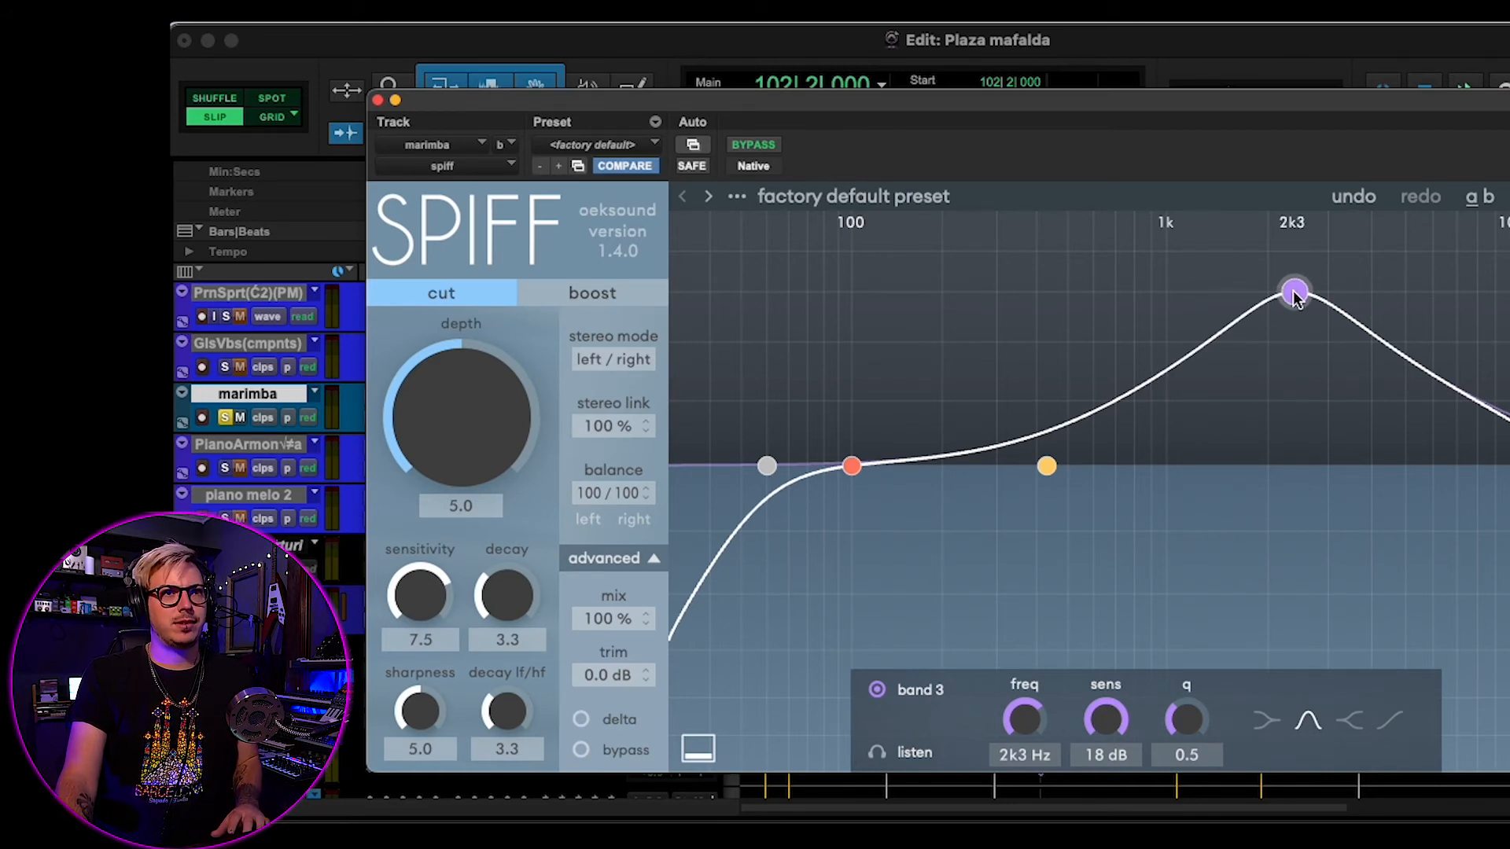
pyautogui.press('space')
pyautogui.moveTo(1294, 294); pyautogui.dragTo(1305, 293)
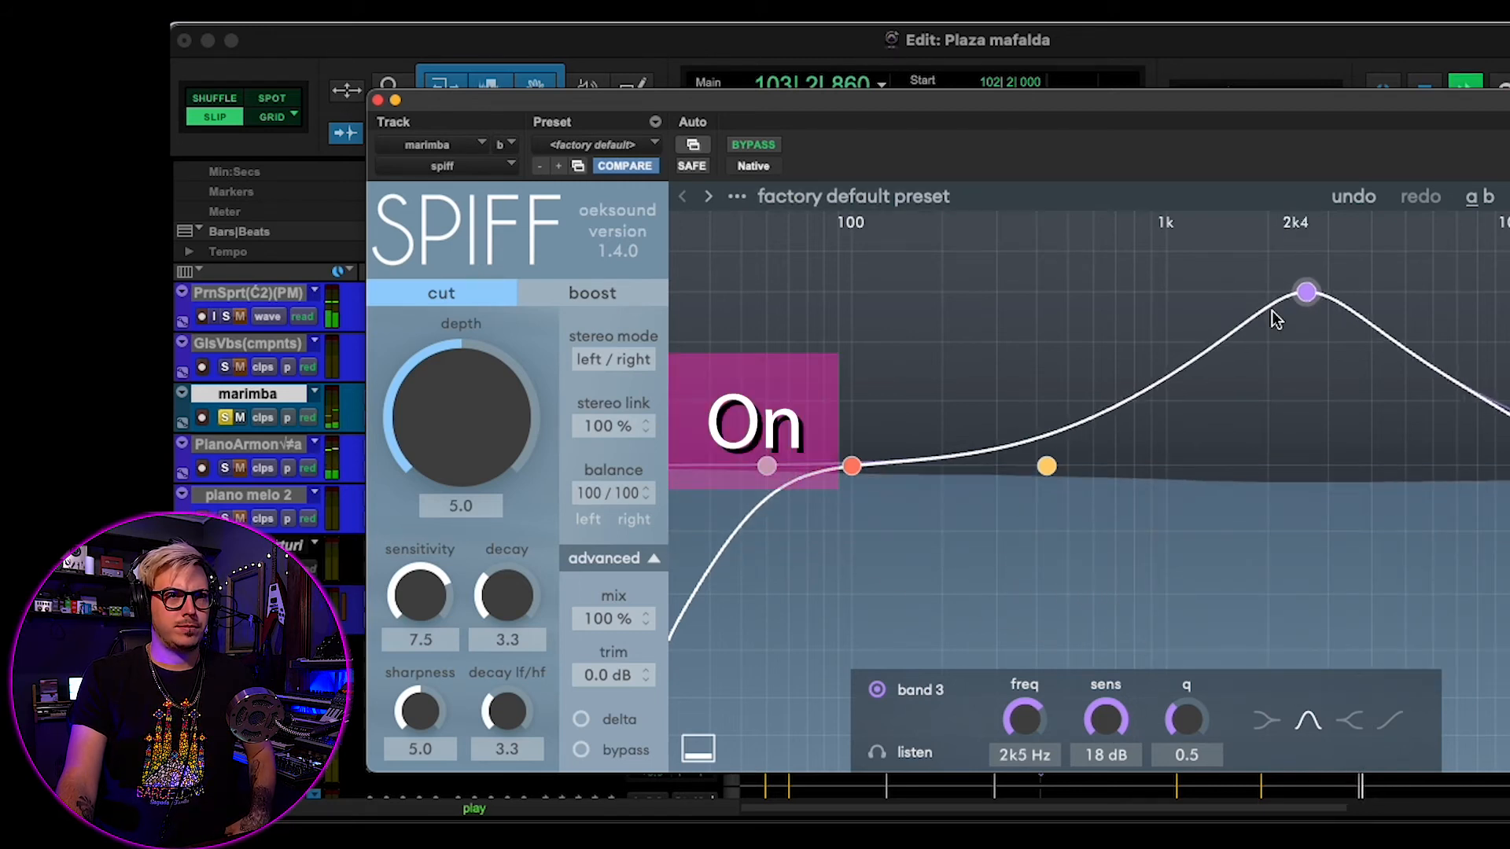
pyautogui.moveTo(1048, 477); pyautogui.dragTo(1417, 293)
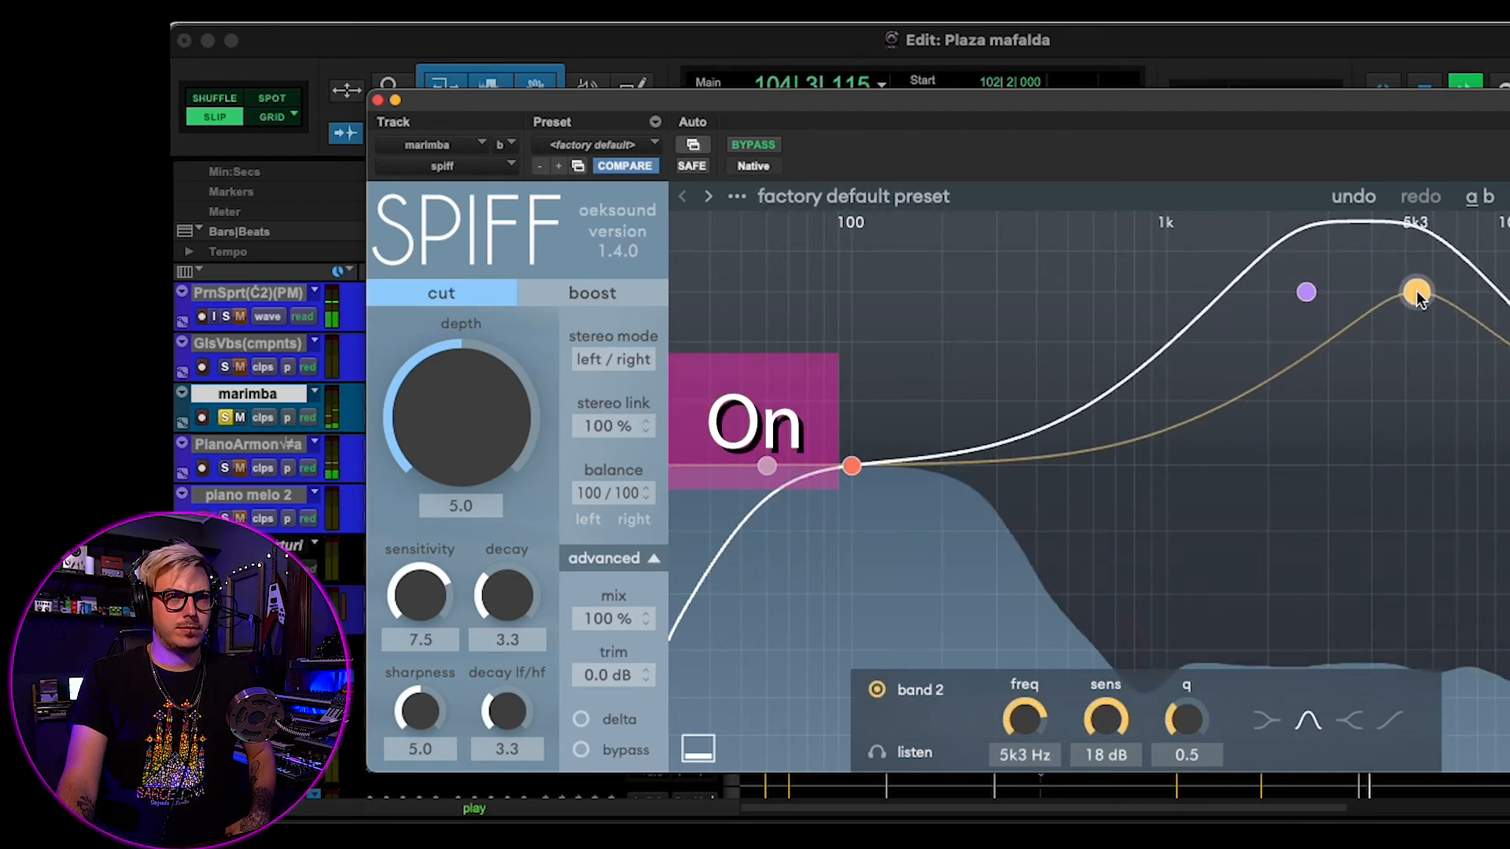
pyautogui.moveTo(849, 466); pyautogui.dragTo(1177, 374)
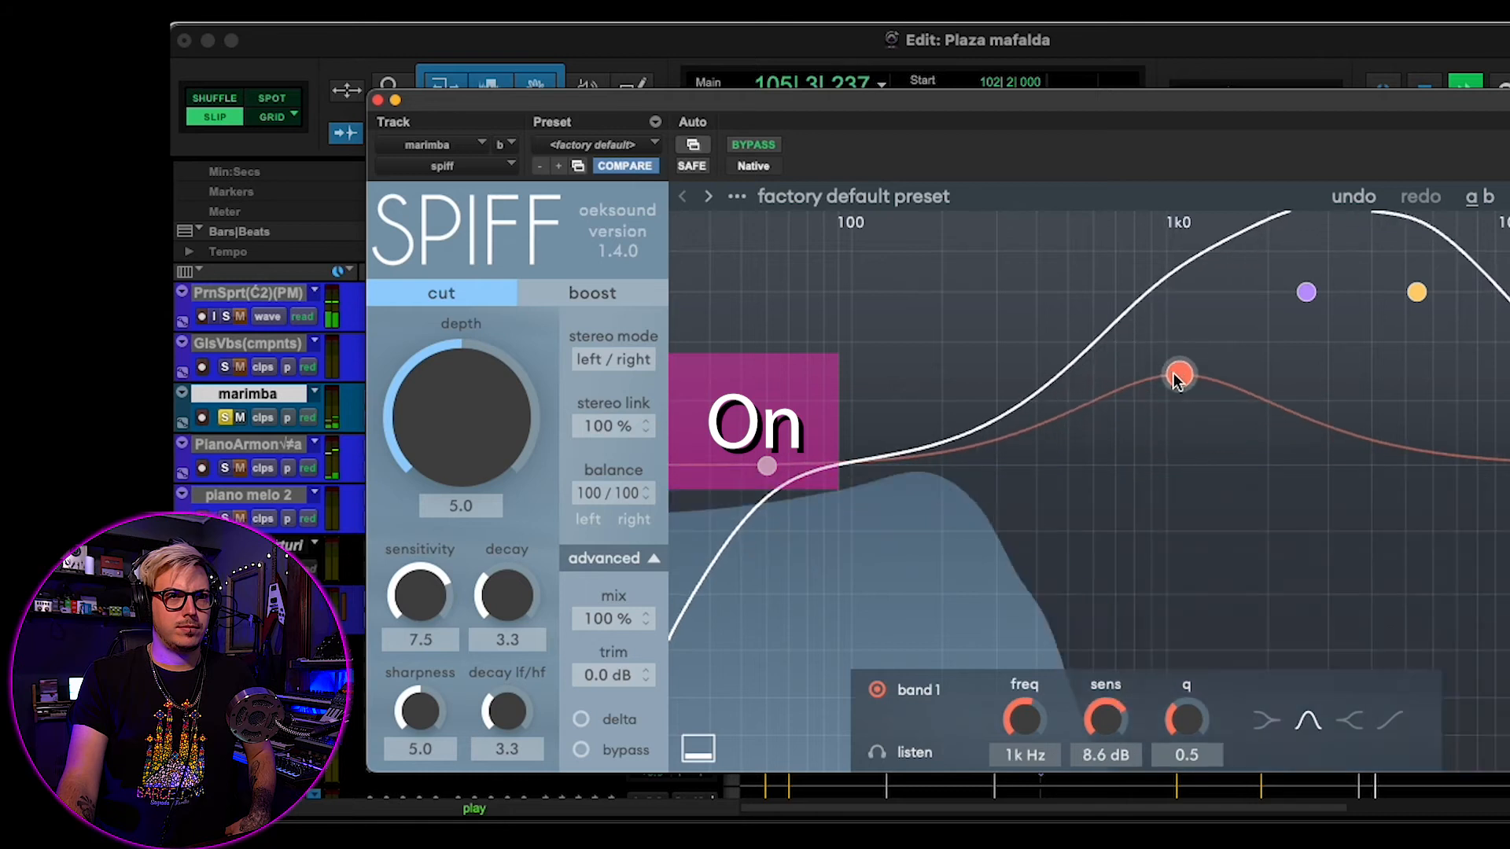
# - Compare the soloed marimba track with Spiff bypassed and active
pyautogui.click(761, 143)
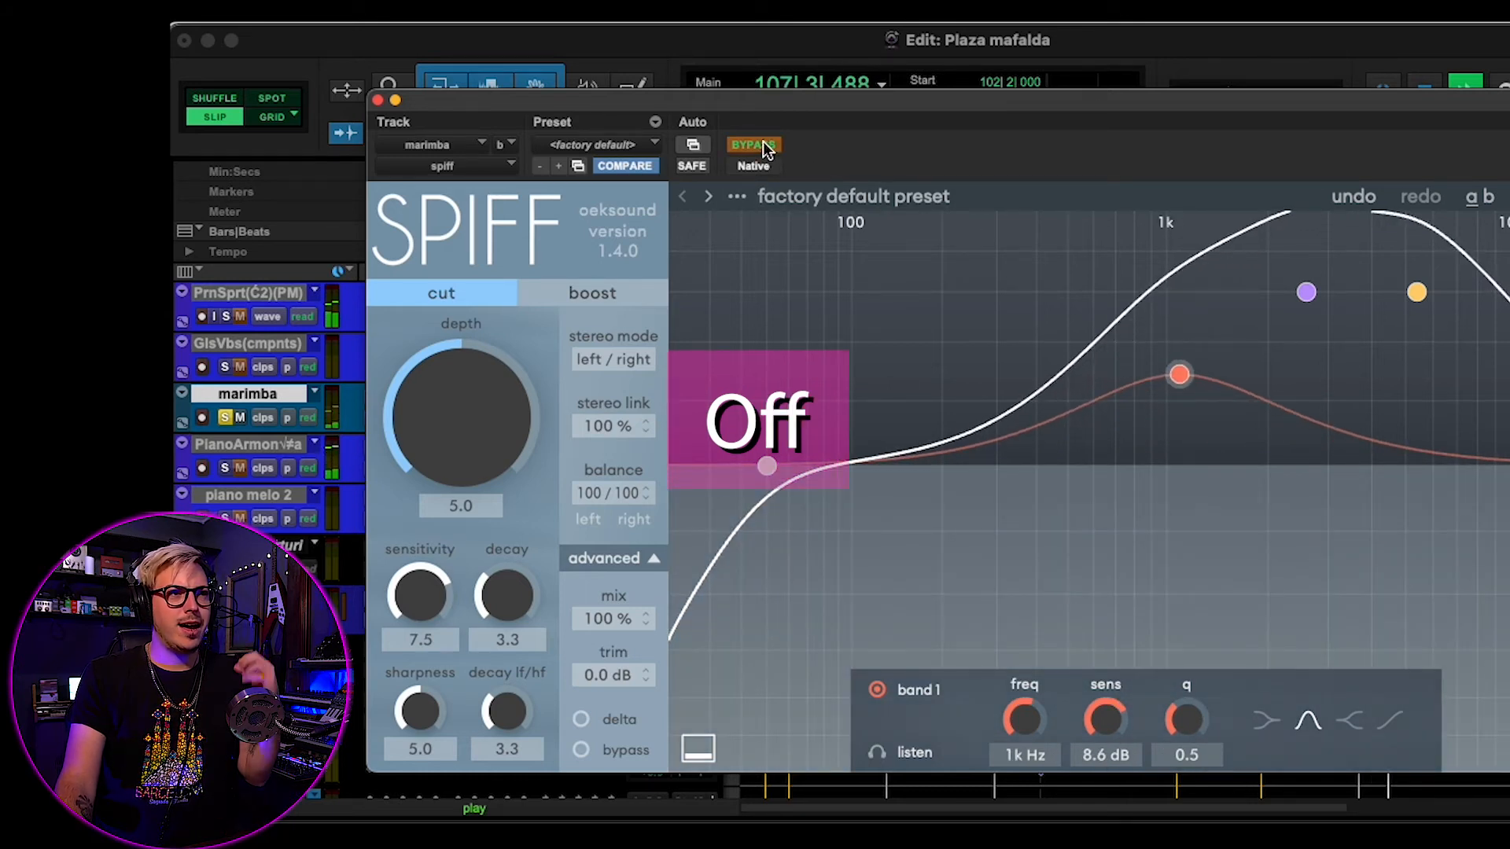
pyautogui.click(763, 143)
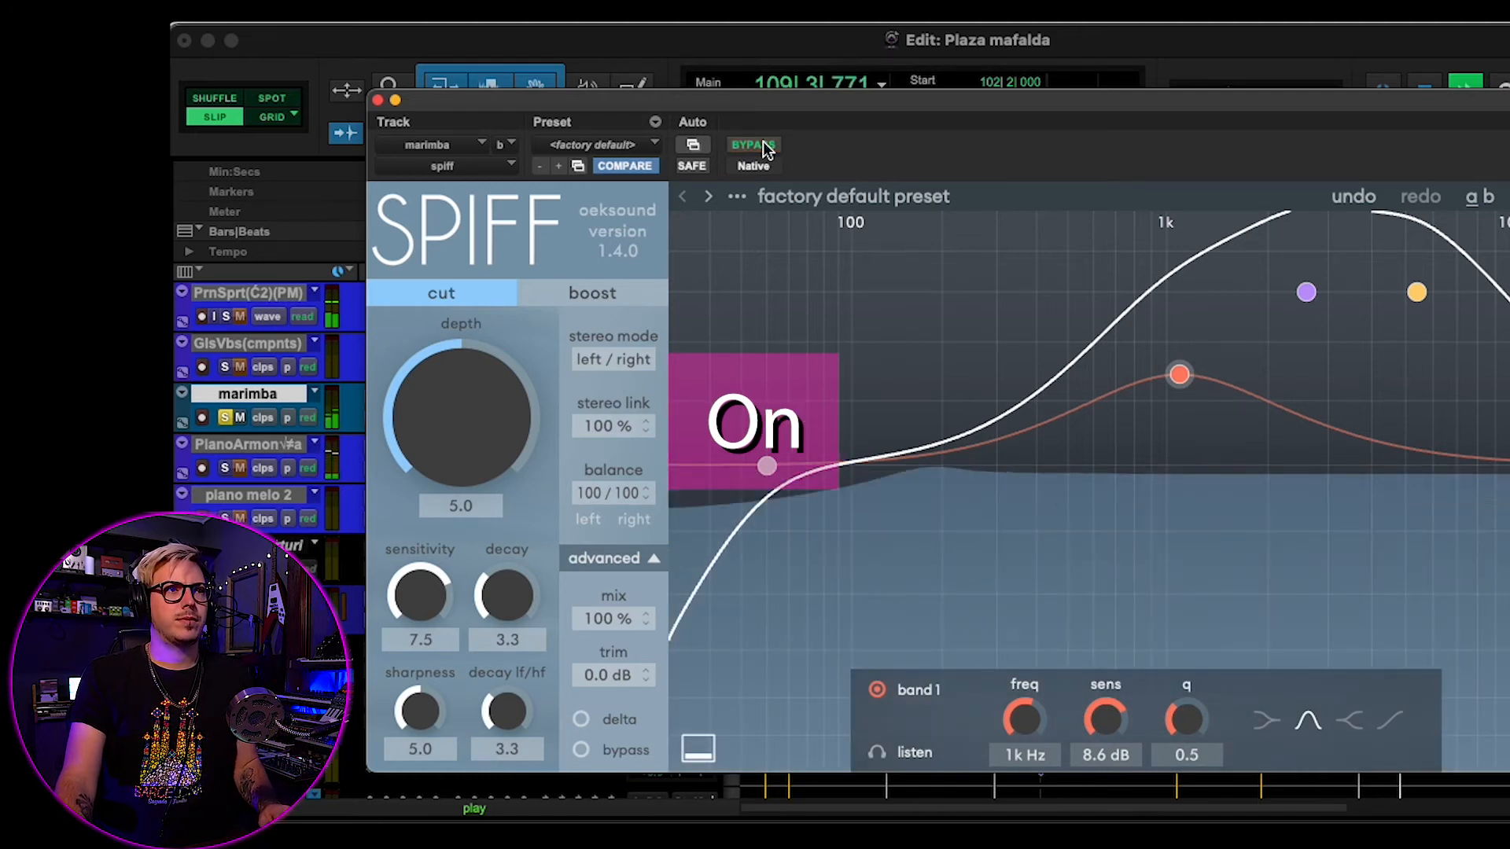
pyautogui.press('space')
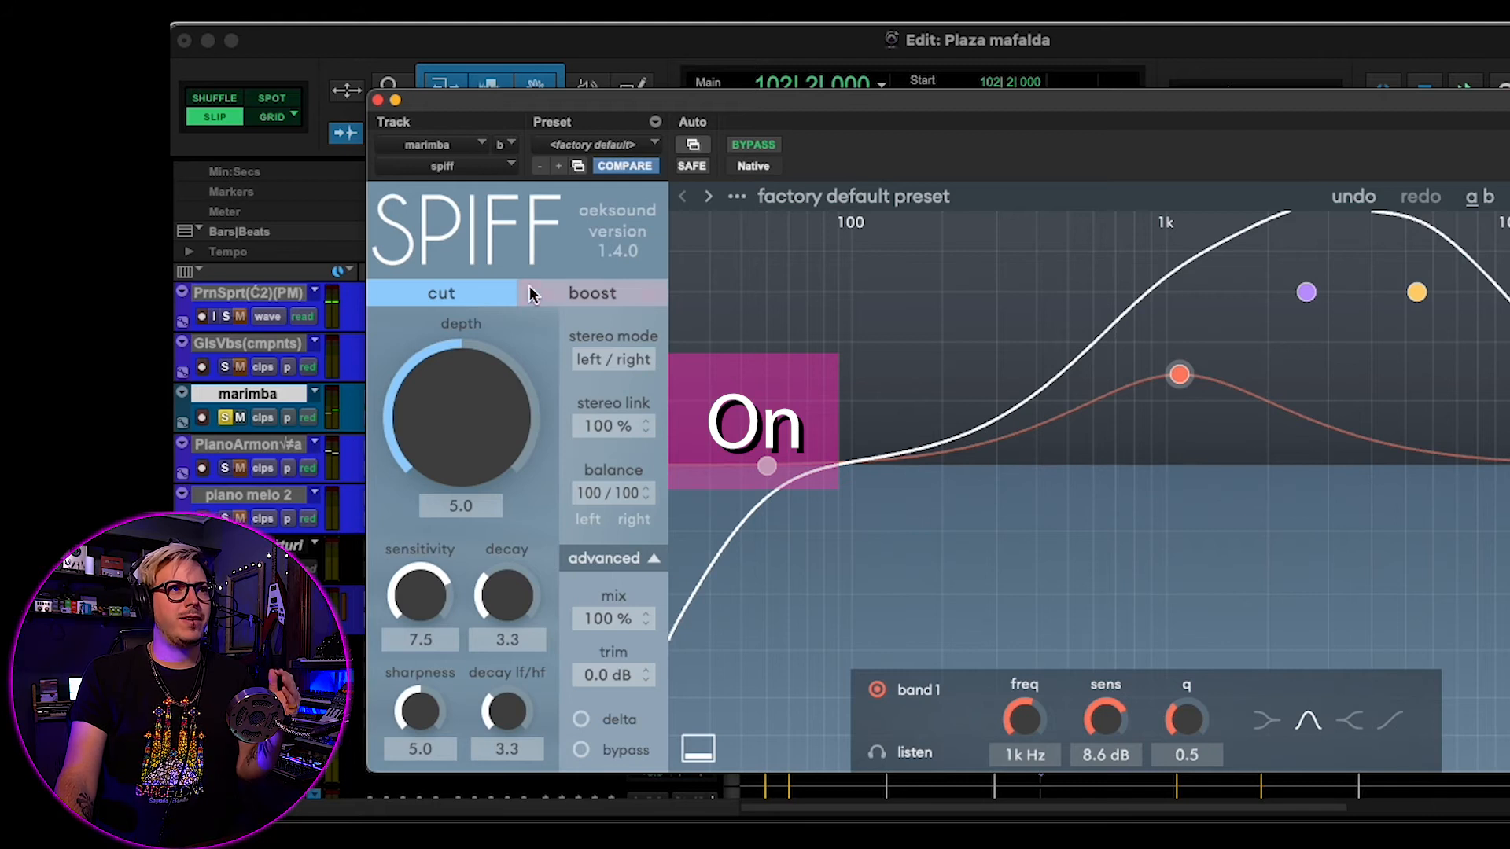
# - Close the marimba's Spiff and zoom the timeline in on the start of the green rhythm guitar AMP clips
pyautogui.click(377, 101)
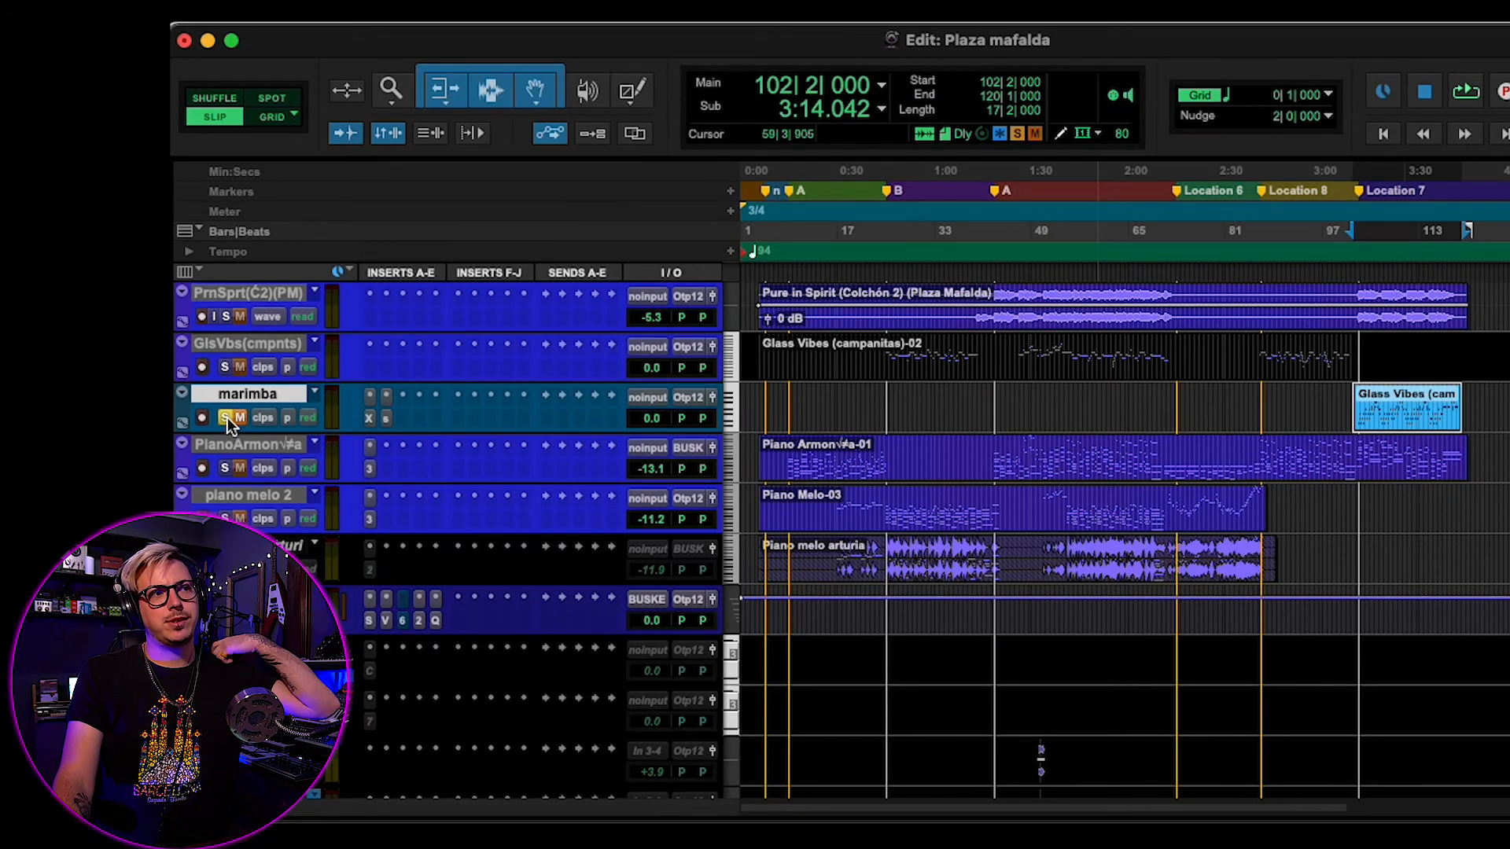
pyautogui.scroll(15, 886, 606)
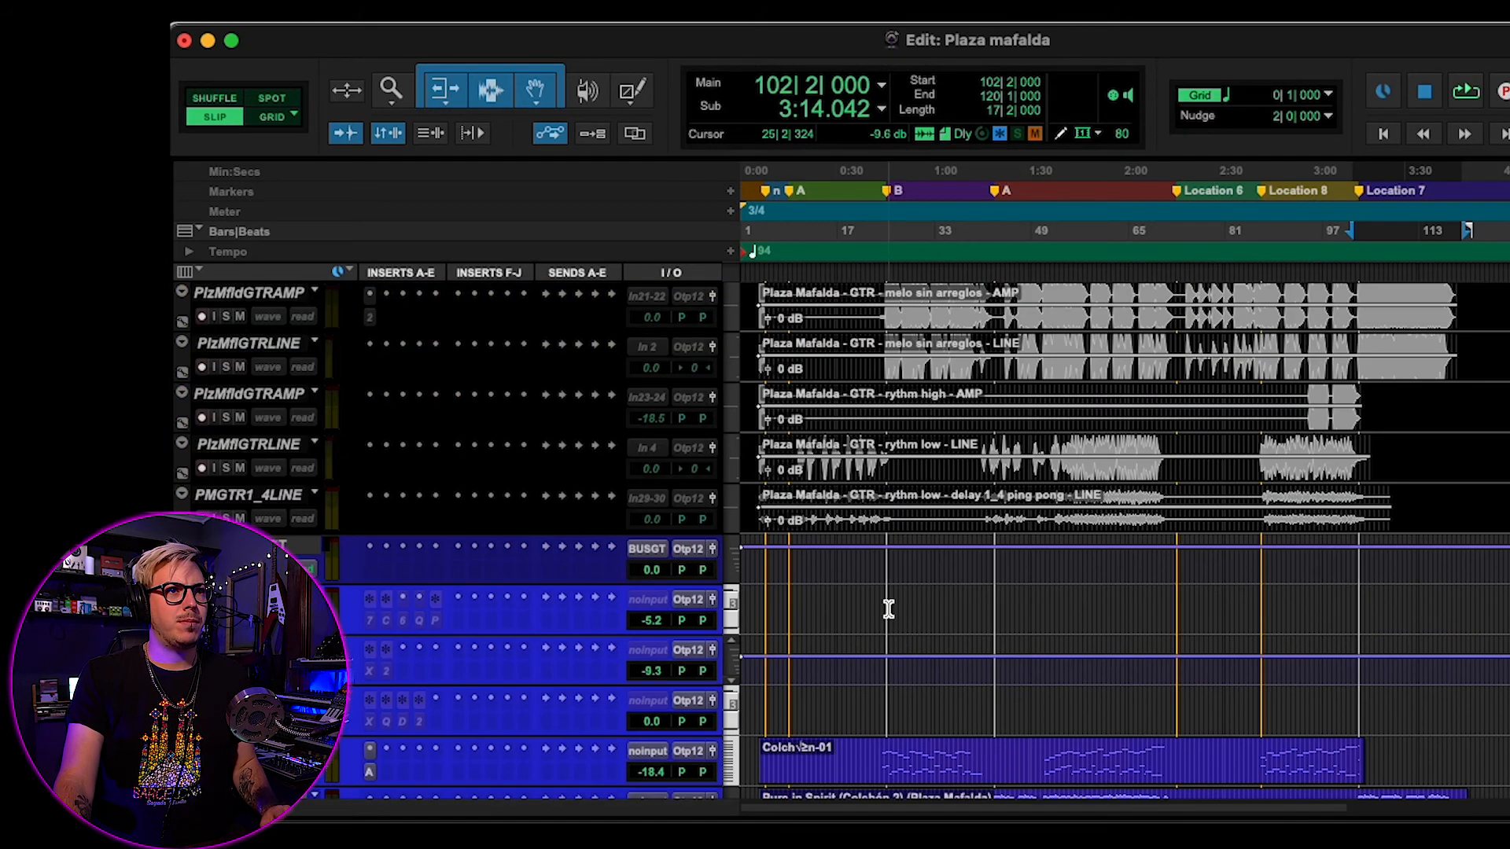
pyautogui.click(796, 394)
pyautogui.press('t')
pyautogui.press('t')
pyautogui.press('t')
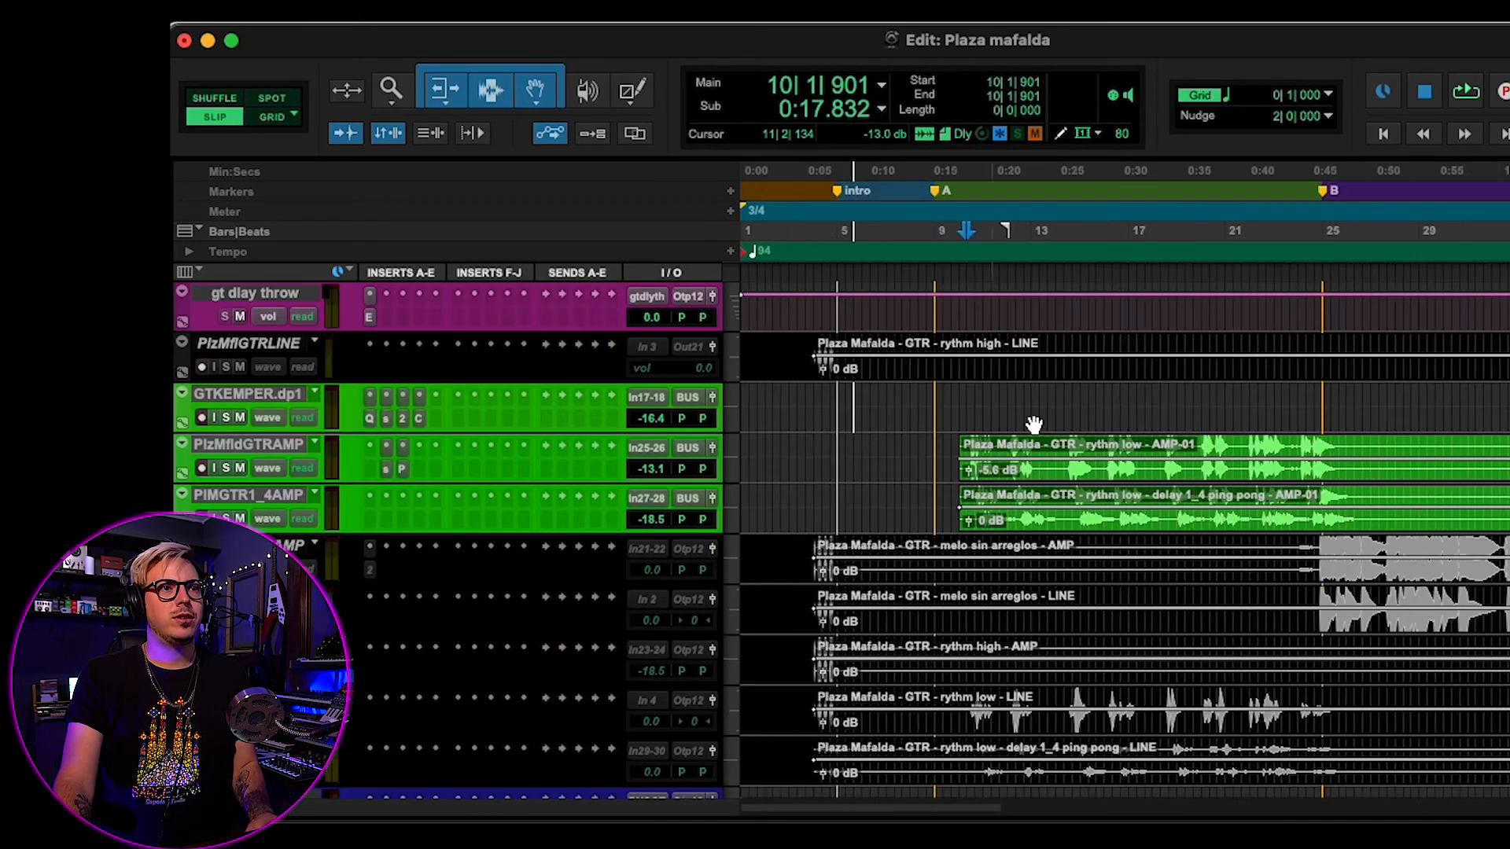
pyautogui.hscroll(5, 1036, 443)
pyautogui.click(835, 397)
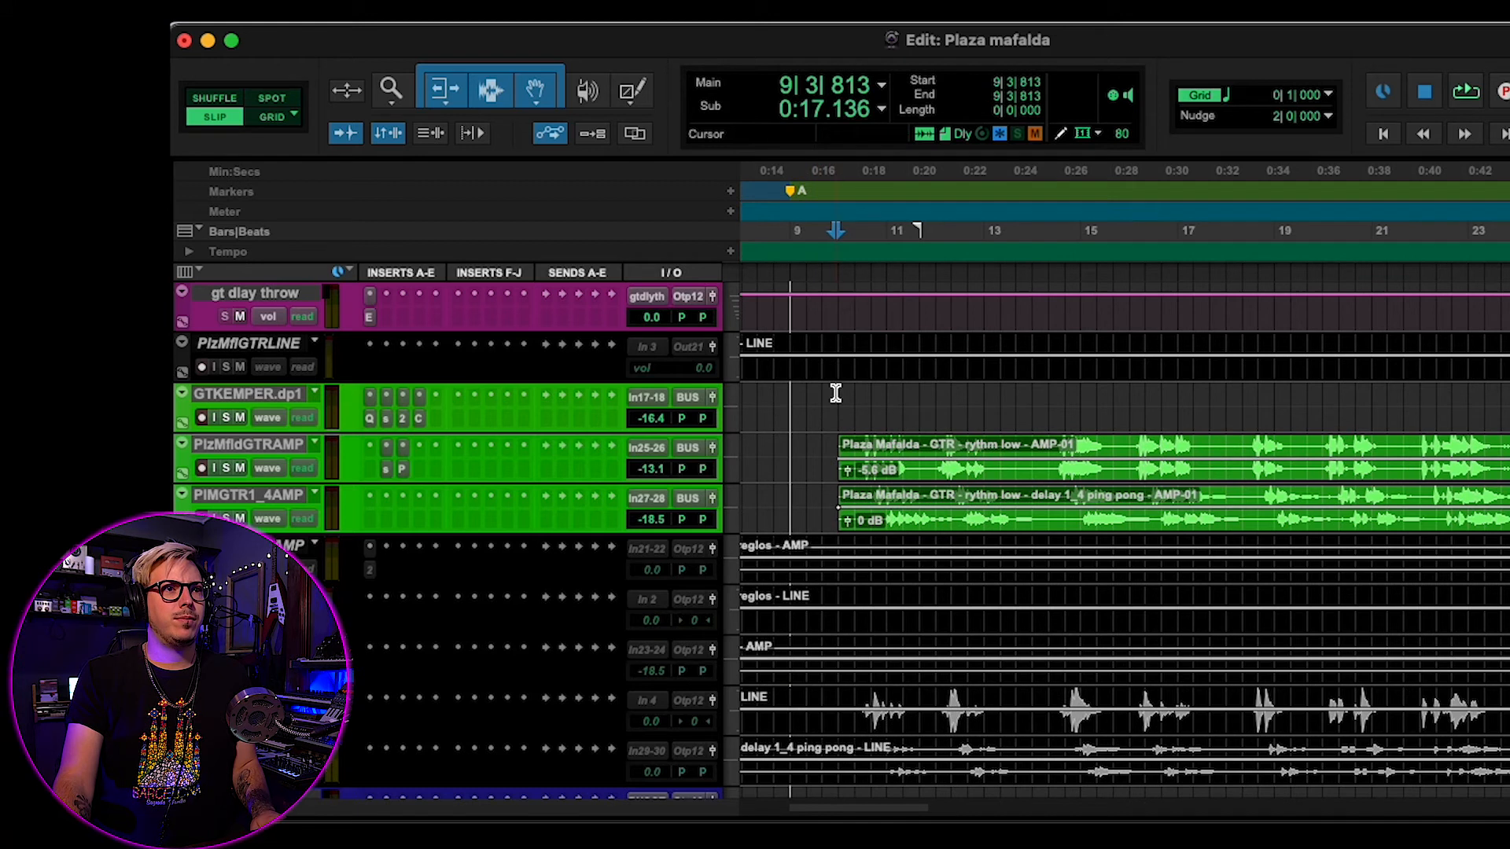
# - Enlarge the PlzMfldGTRAMP track and play the mix from just before its rhythm guitar clip
pyautogui.click(730, 467)
pyautogui.click(786, 503)
pyautogui.click(855, 402)
pyautogui.click(853, 402)
pyautogui.press('space')
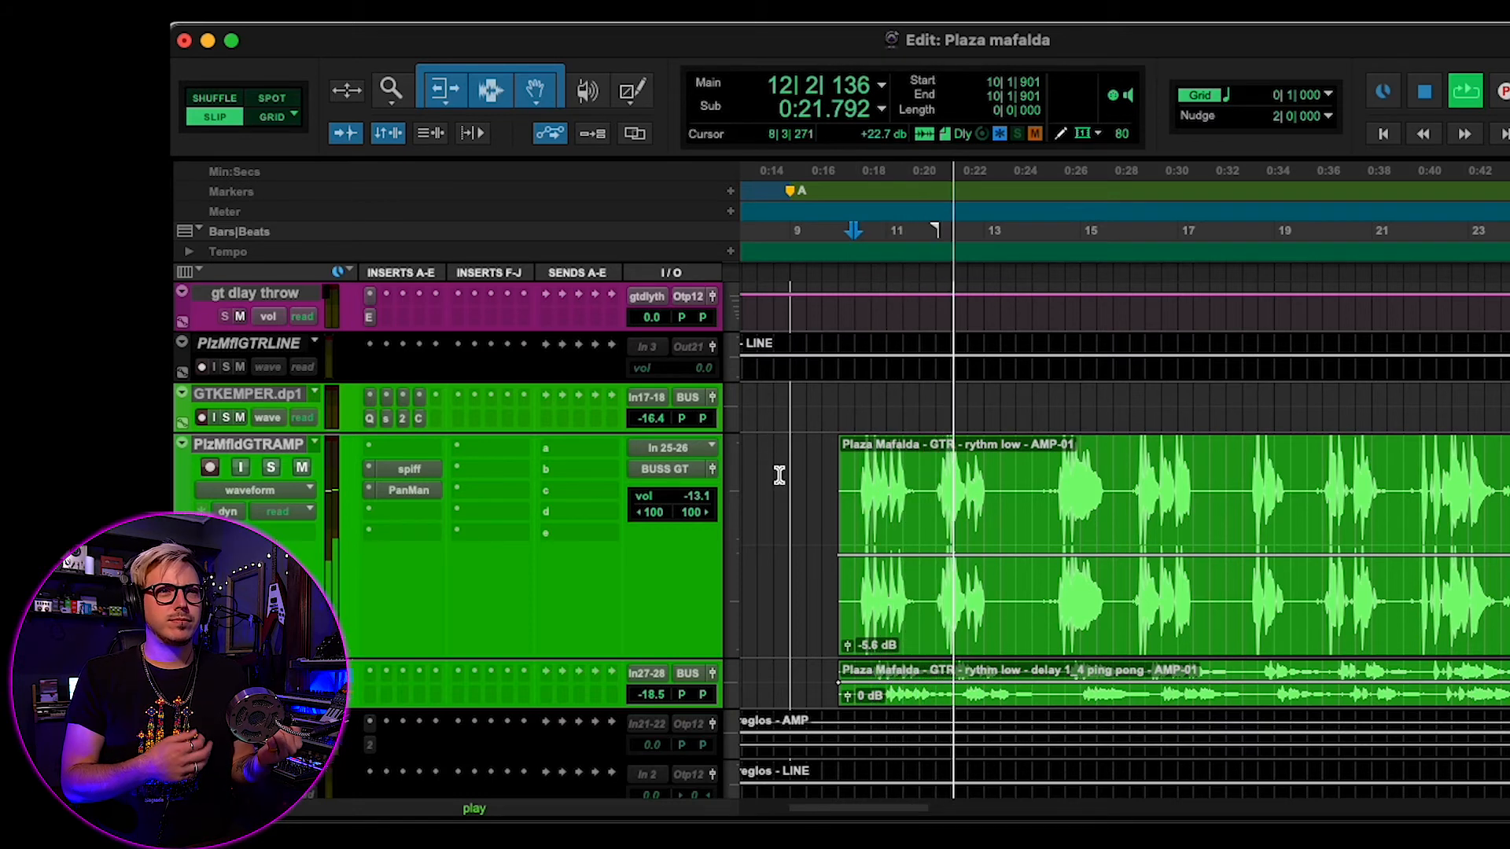
pyautogui.scroll(-1, 779, 474)
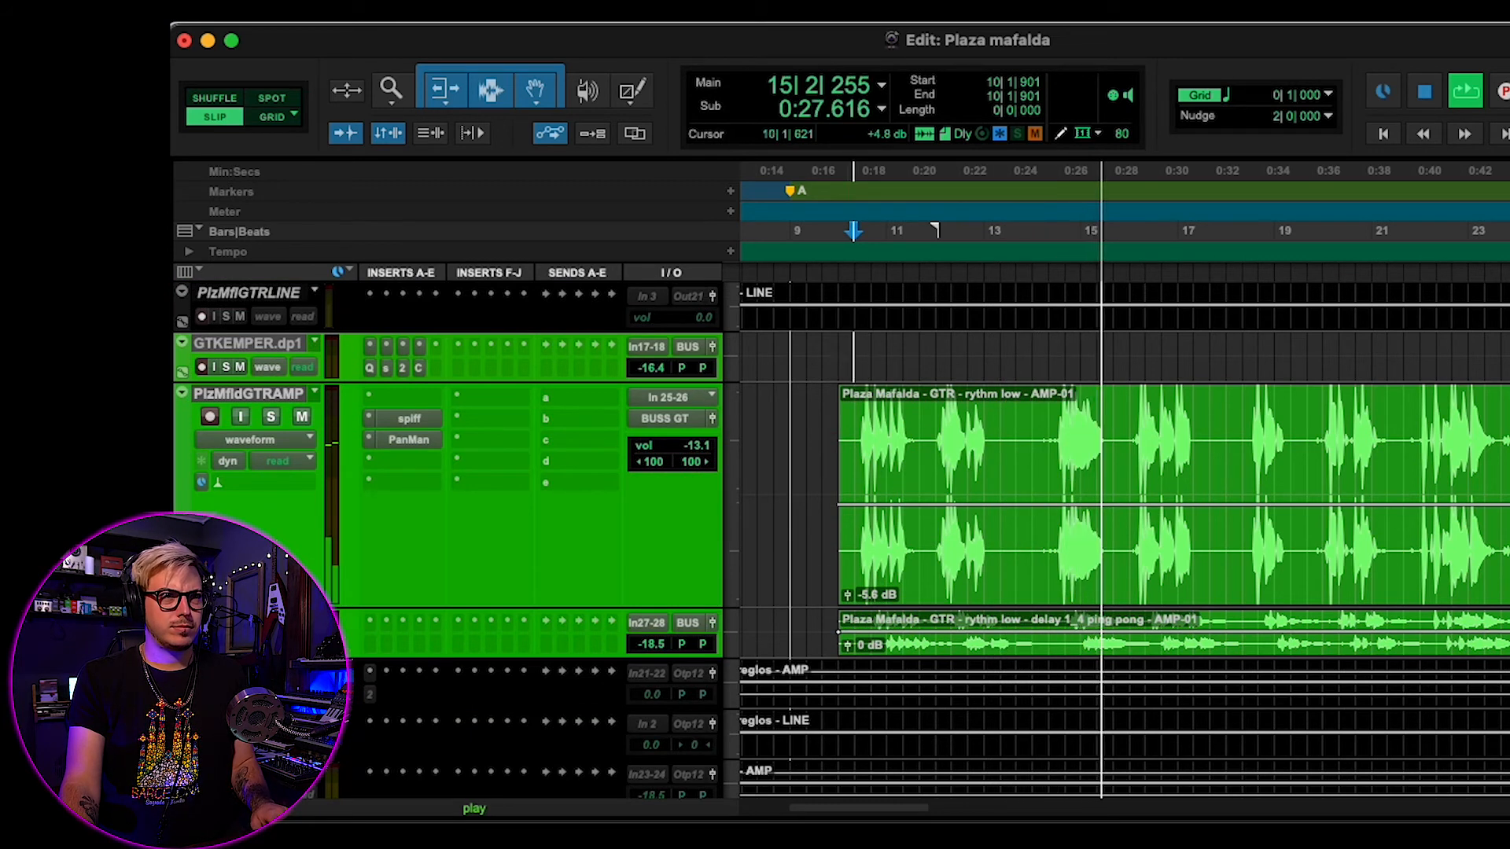
pyautogui.press('space')
# - Open the Spiff insert on the PlzMfldGTRAMP track and audition the track soloed
pyautogui.click(409, 418)
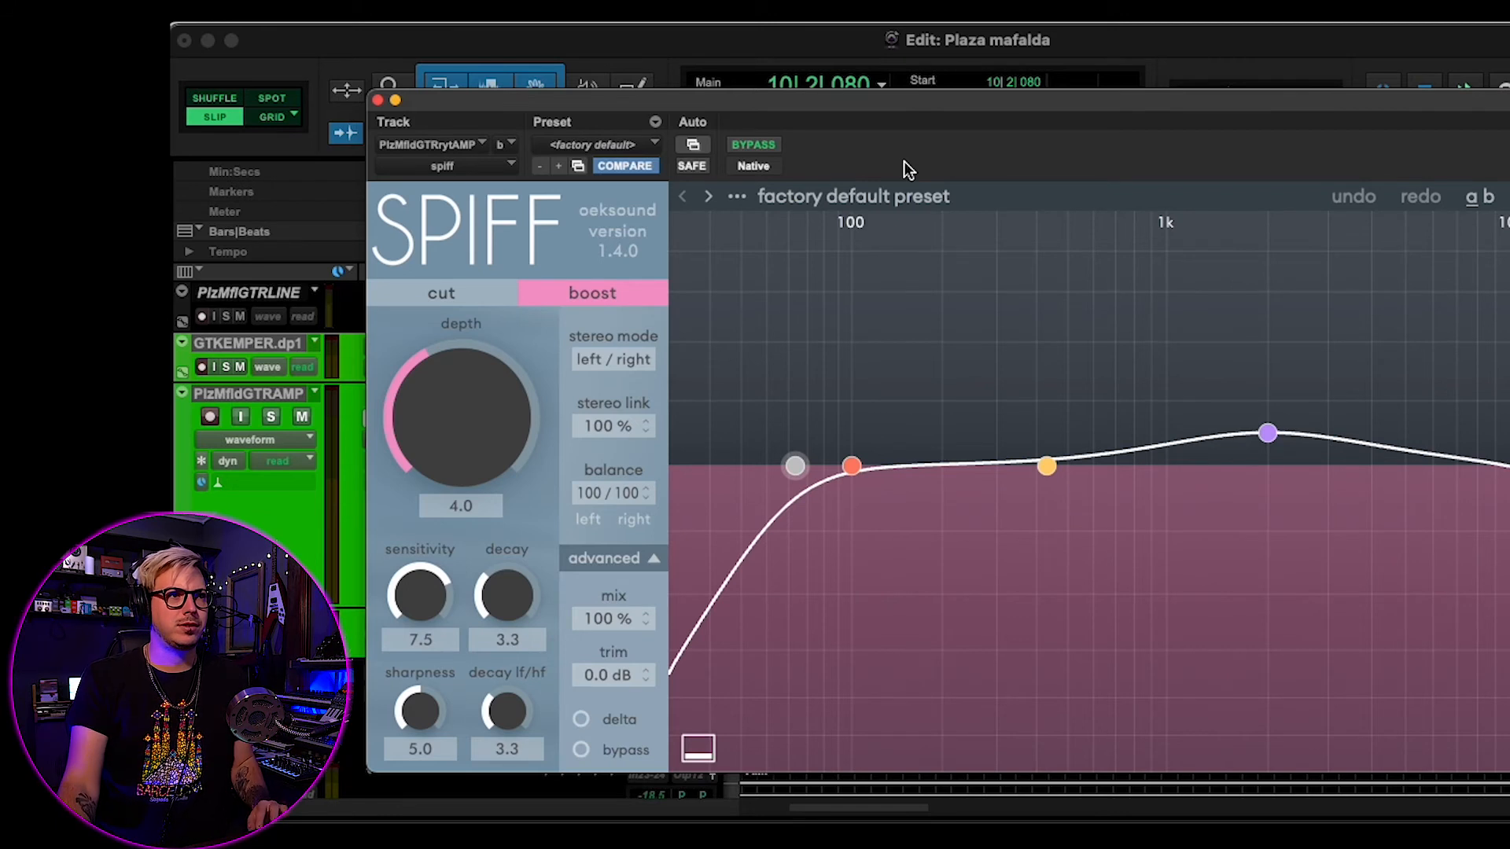
pyautogui.click(268, 418)
pyautogui.press('space')
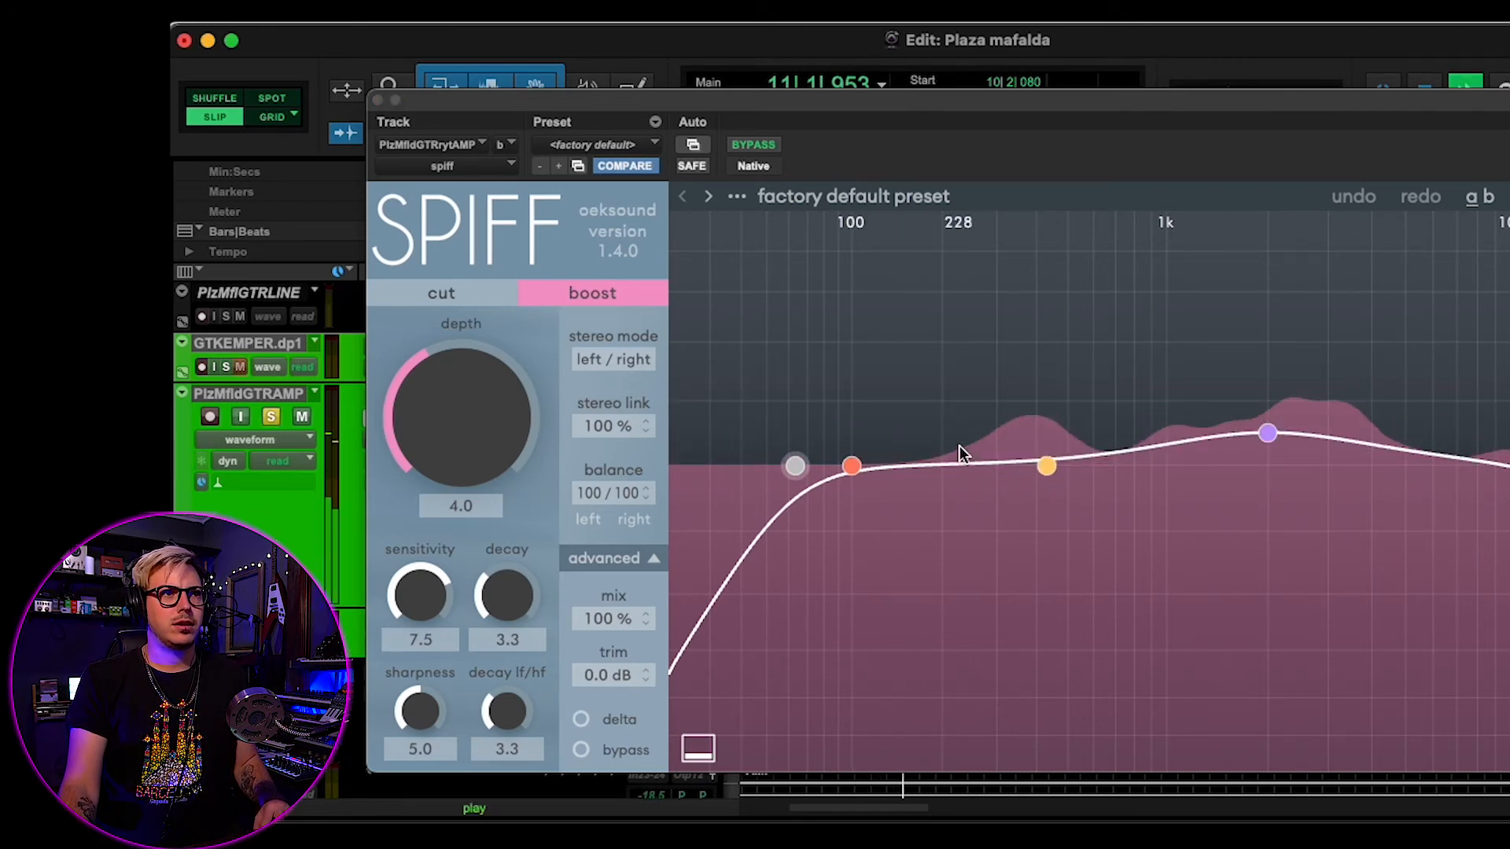
pyautogui.press('space')
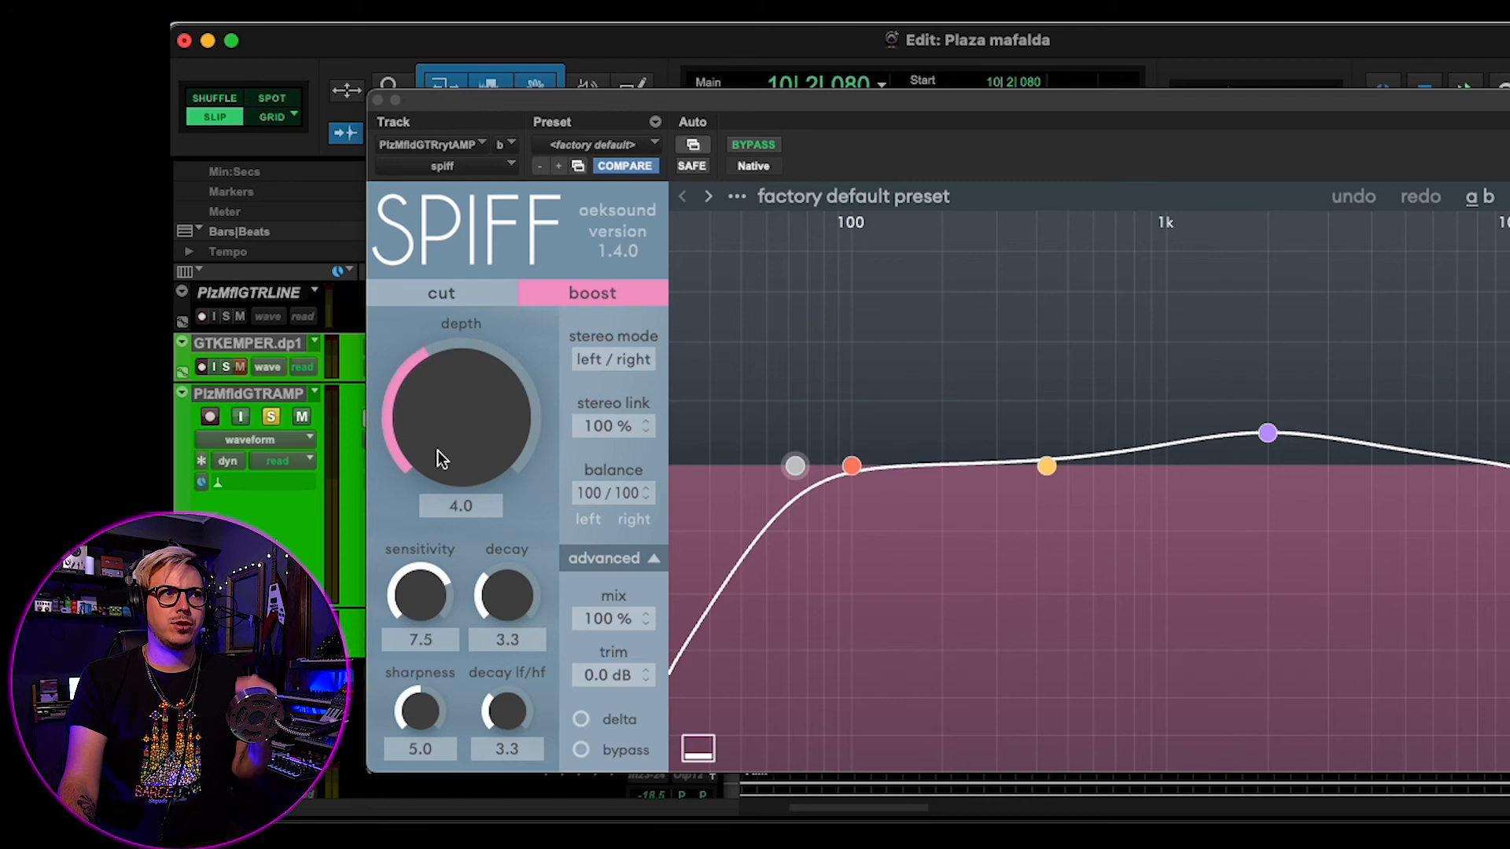
# - Try the guitar's Spiff depth at 10.0 during playback, and bring it down to 4.5
pyautogui.press('space')
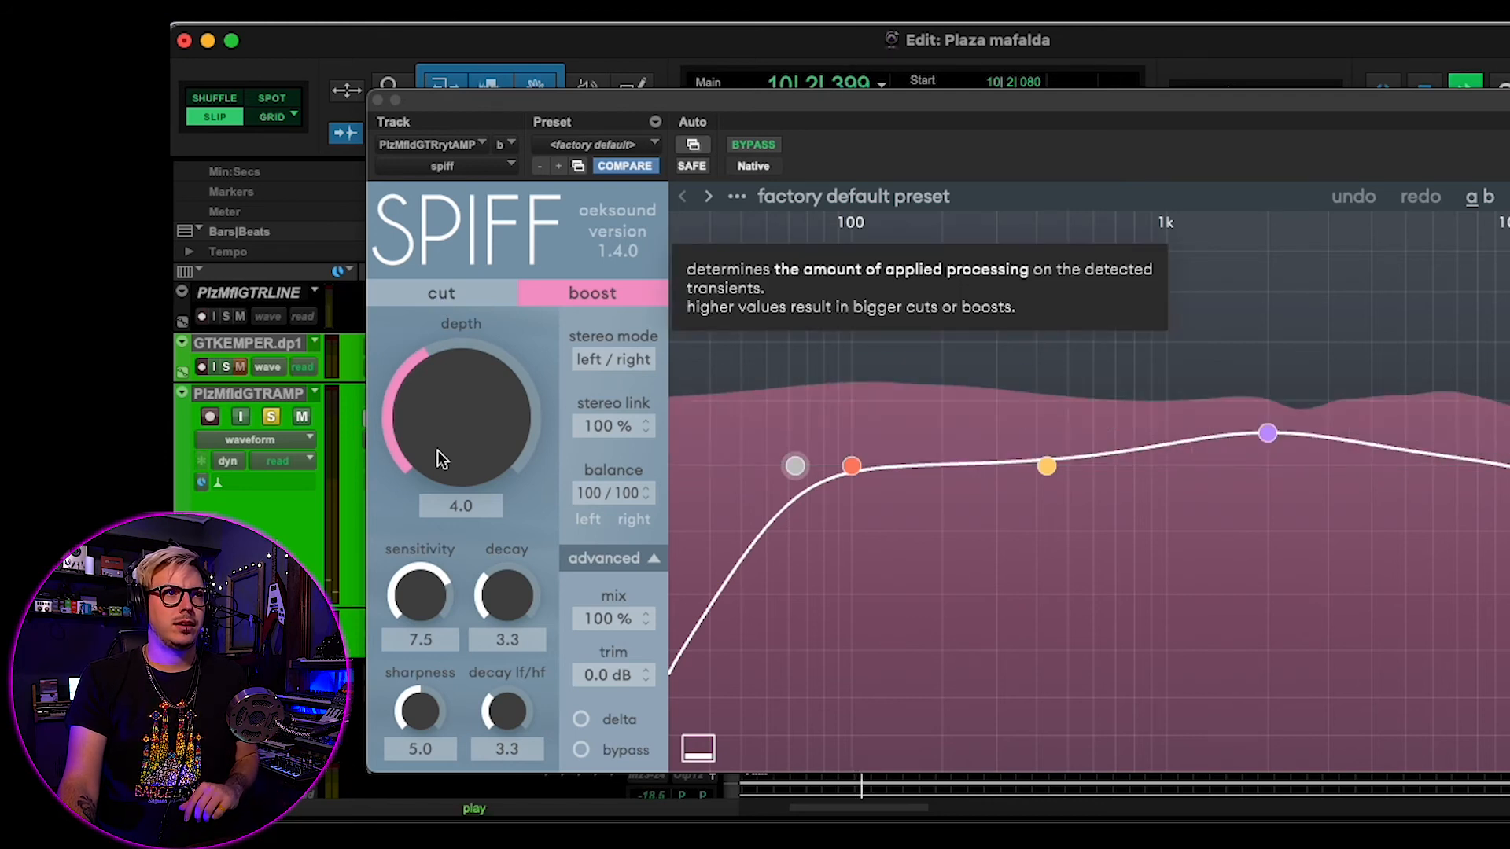
pyautogui.moveTo(437, 451); pyautogui.dragTo(498, 318)
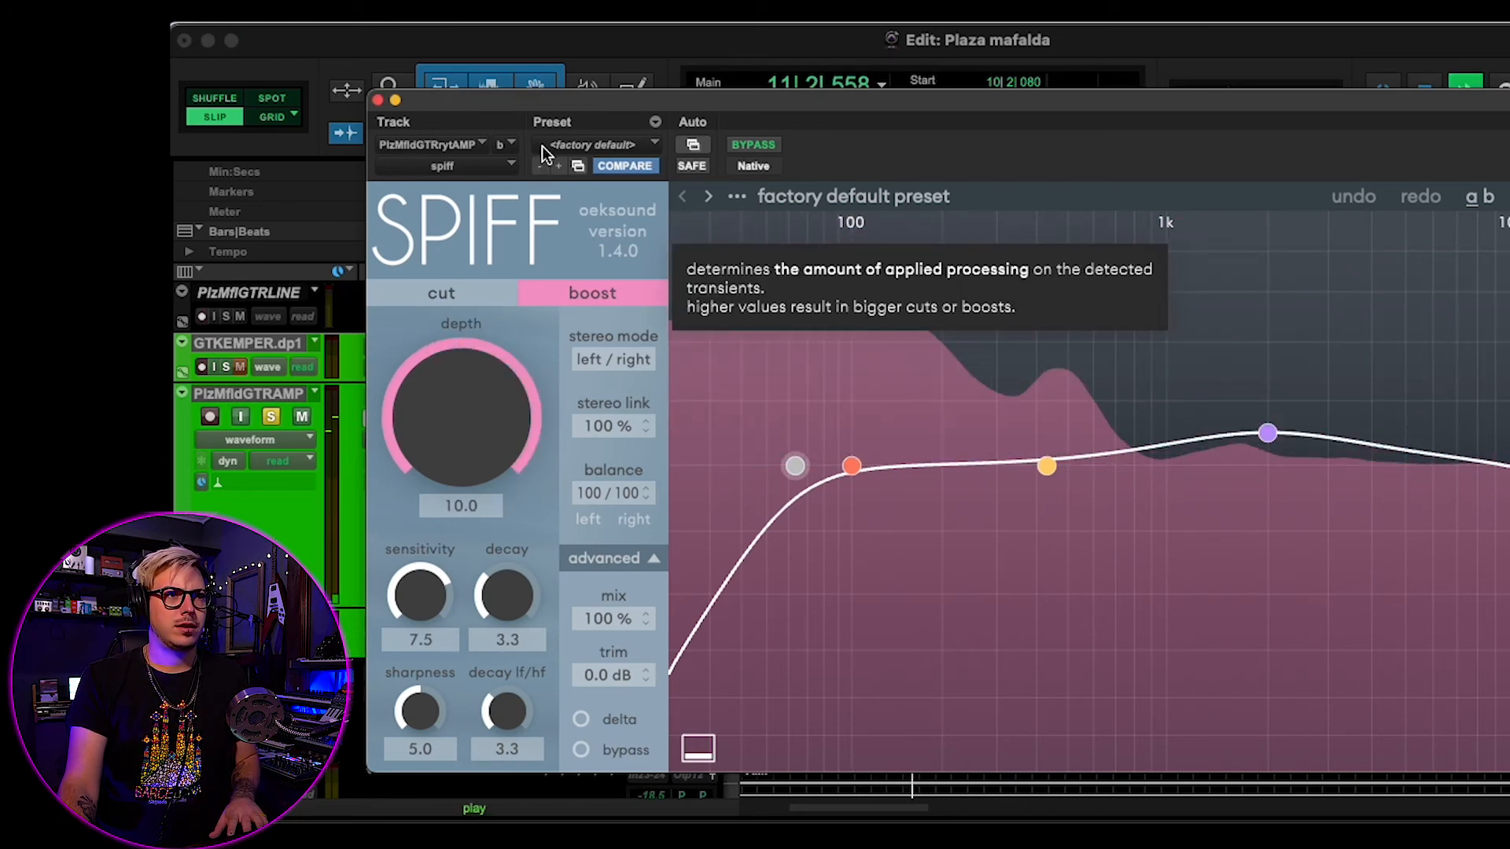
pyautogui.moveTo(506, 390); pyautogui.dragTo(482, 414)
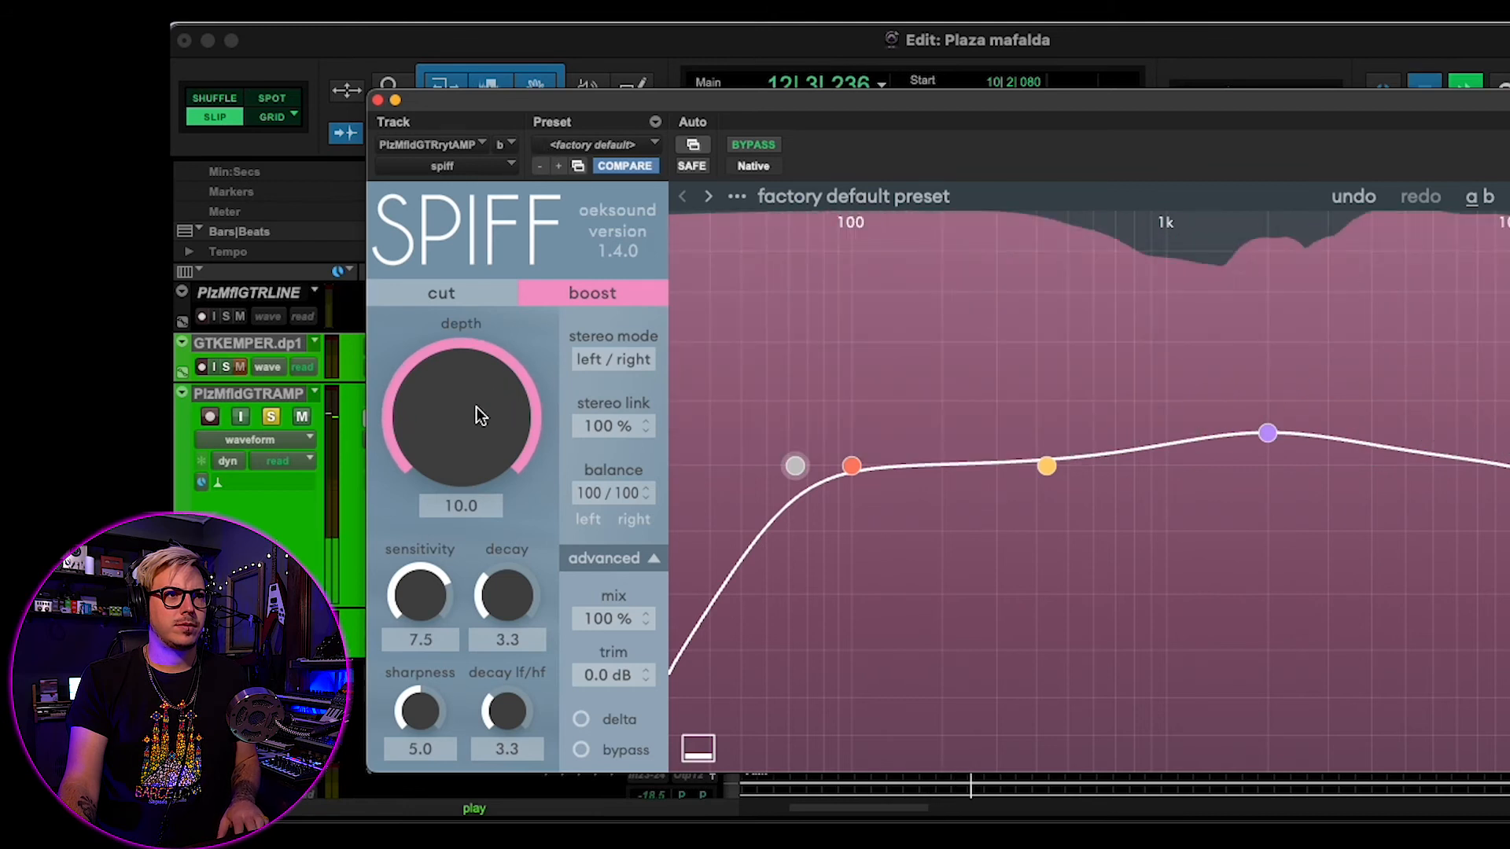
pyautogui.press('space')
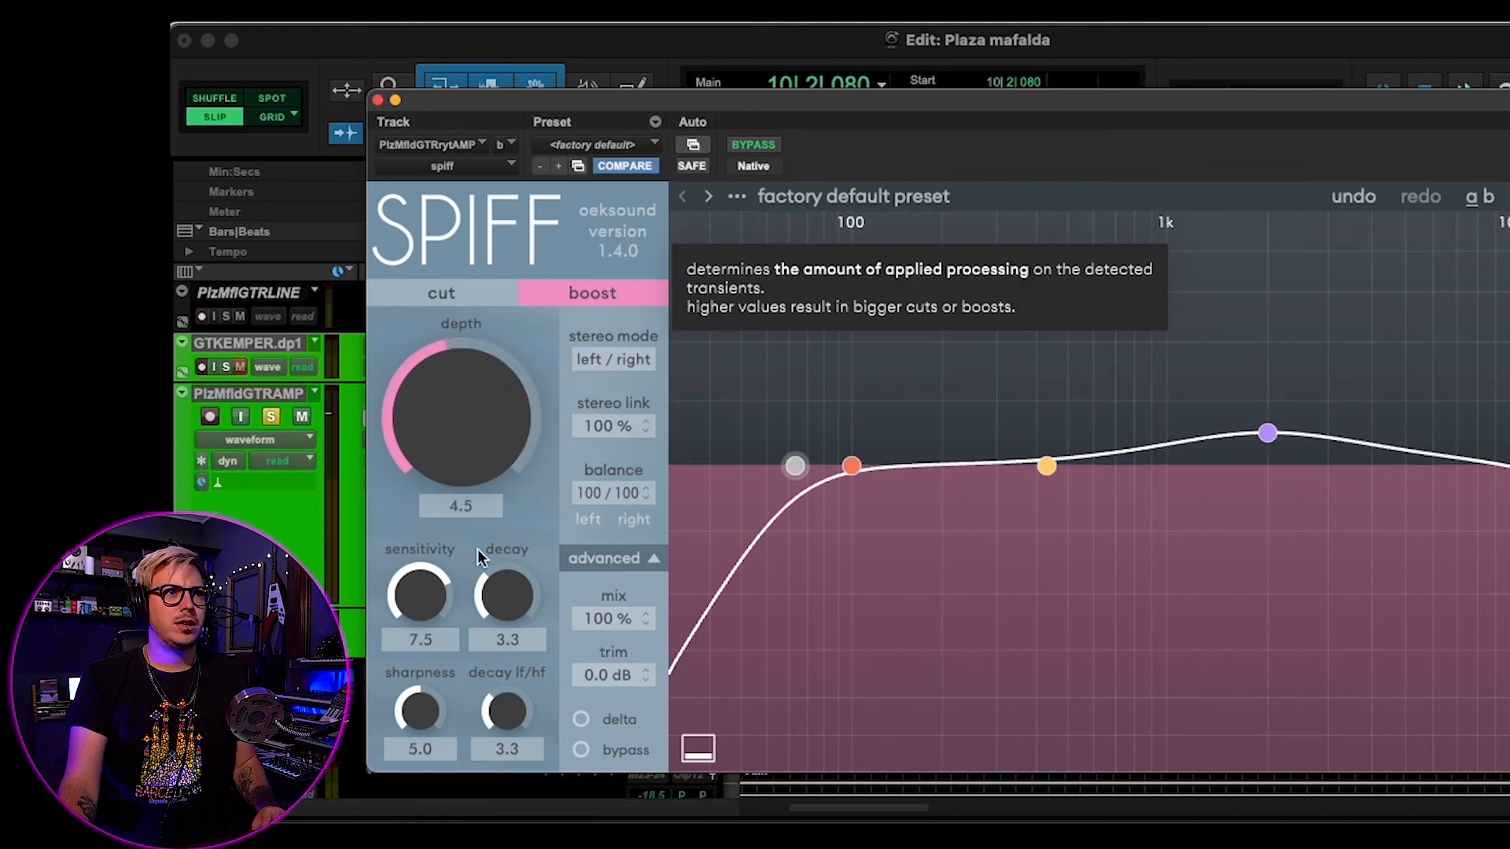
# - Compare the soloed PlzMfldGTRAMP track with Spiff bypassed and active
pyautogui.click(762, 146)
pyautogui.press('space')
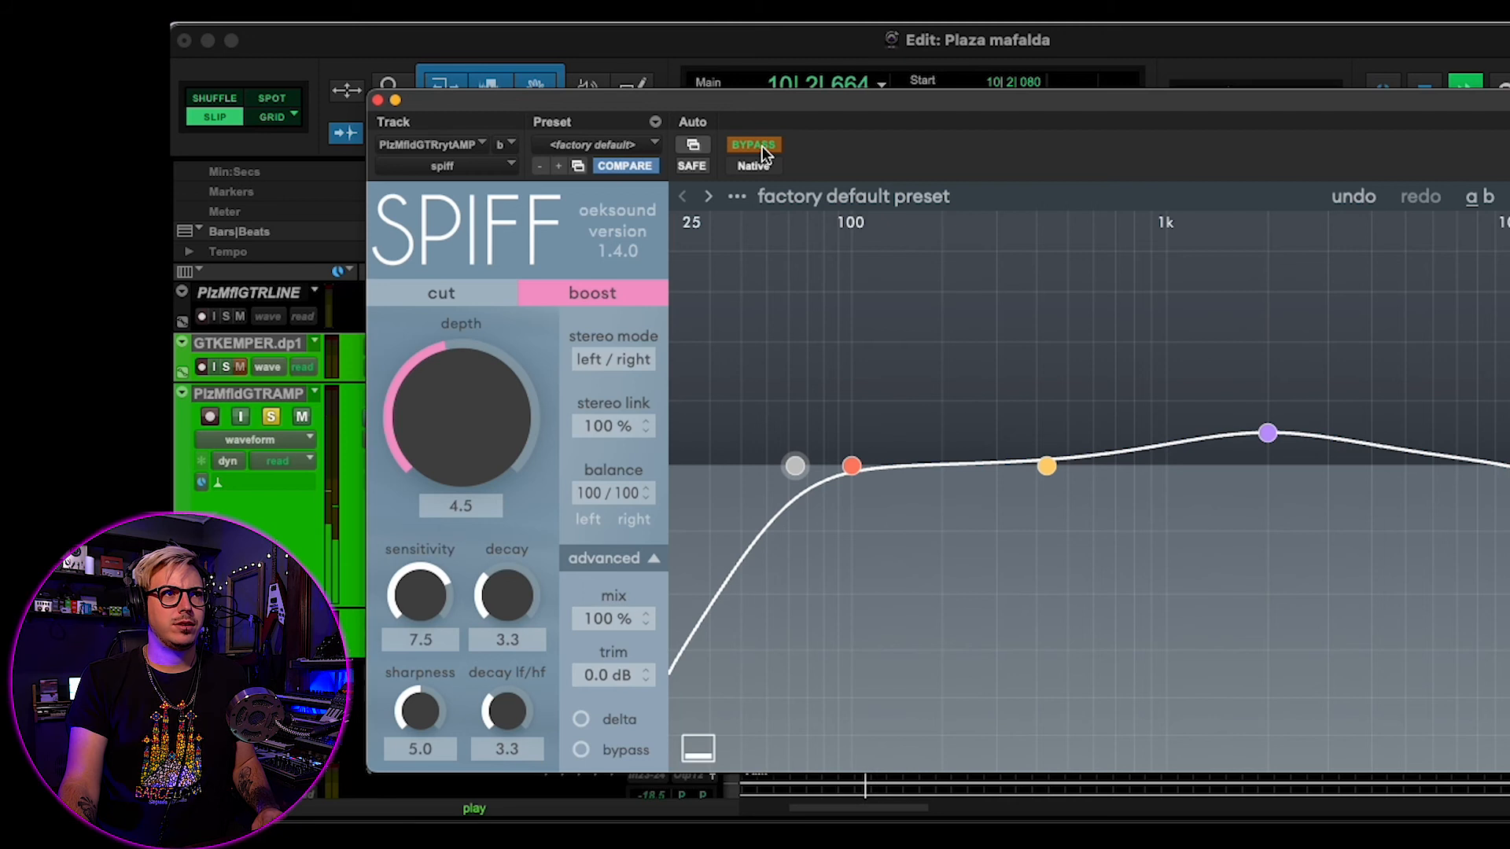
pyautogui.press('space')
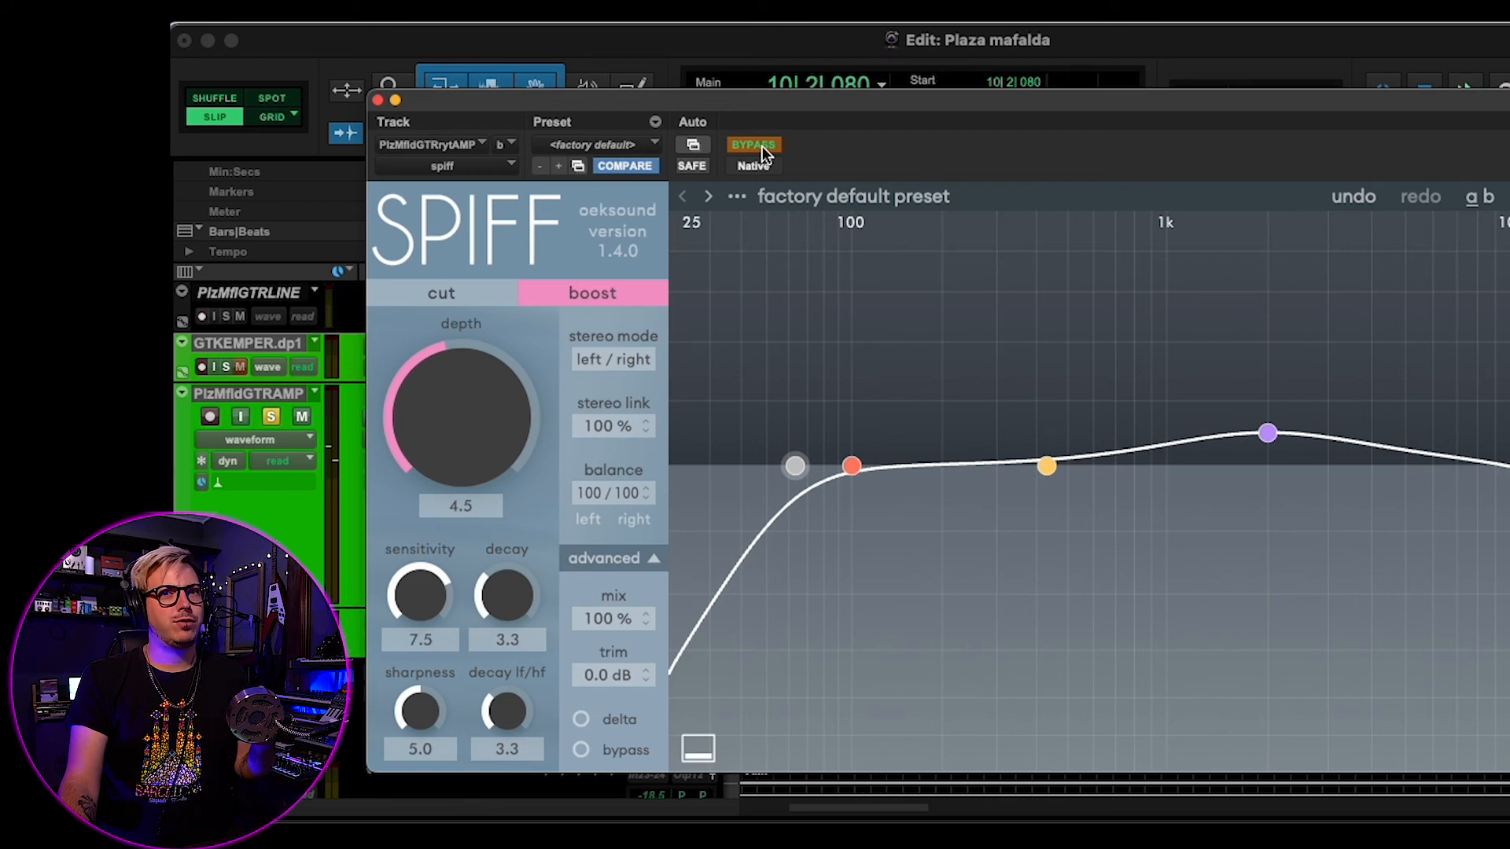
pyautogui.click(761, 146)
pyautogui.press('space')
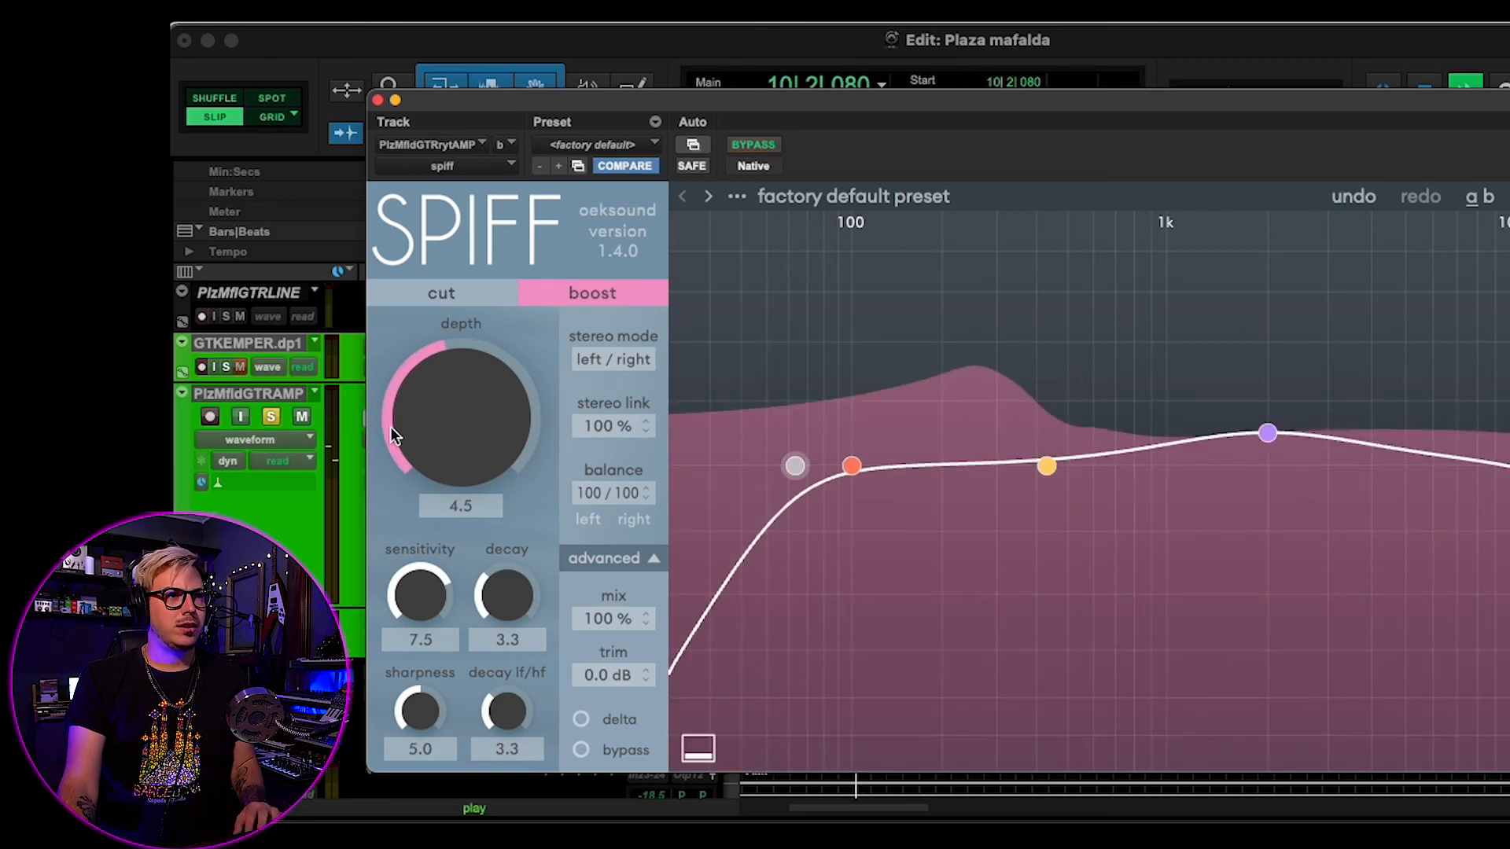
pyautogui.press('space')
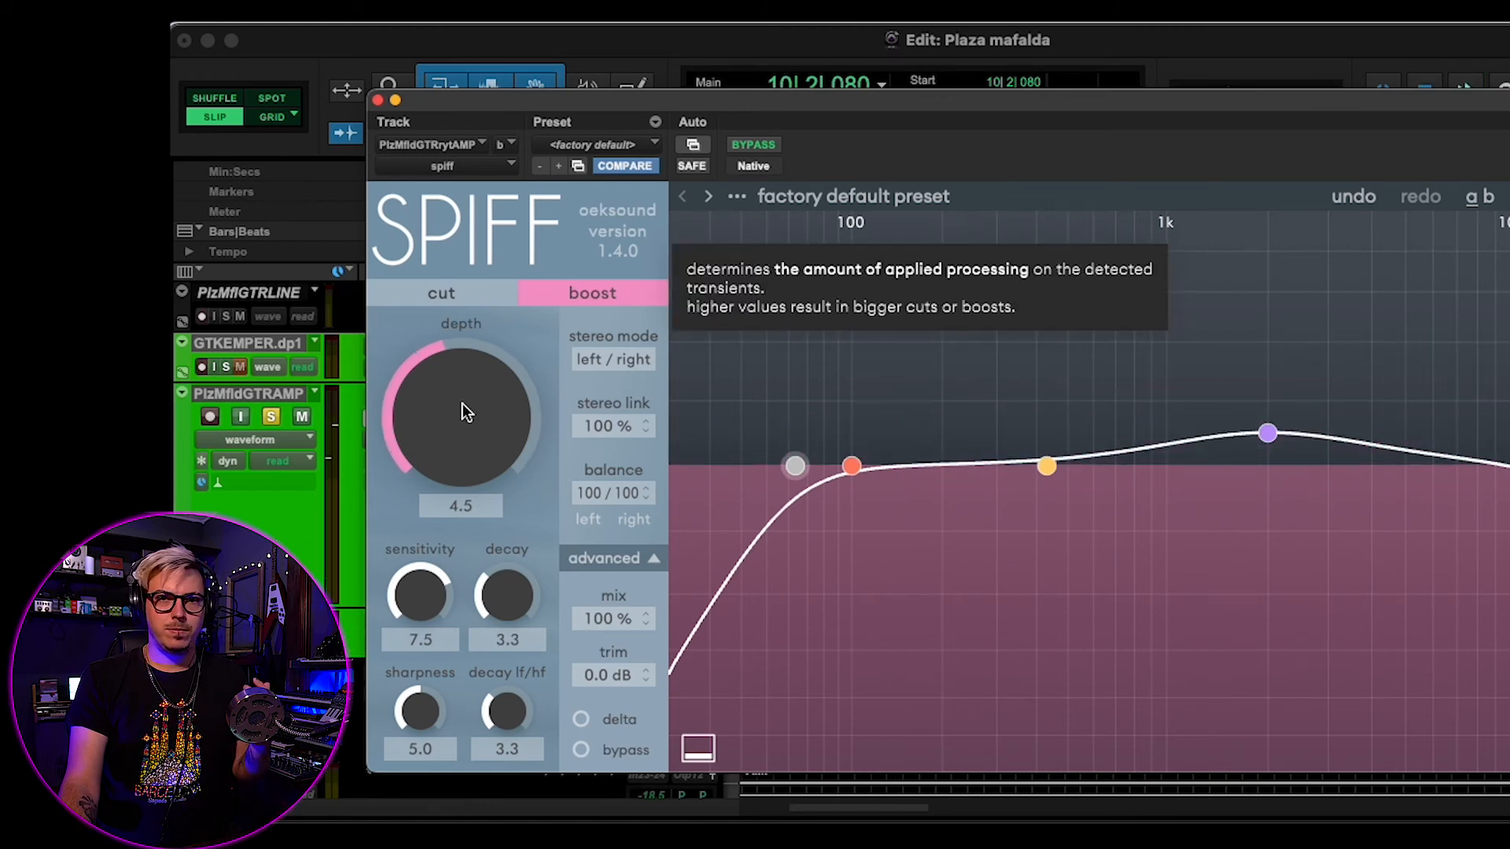
# - Unsolo the PlzMfldGTRAMP track and compare Spiff bypassed and active within the full mix
pyautogui.click(268, 414)
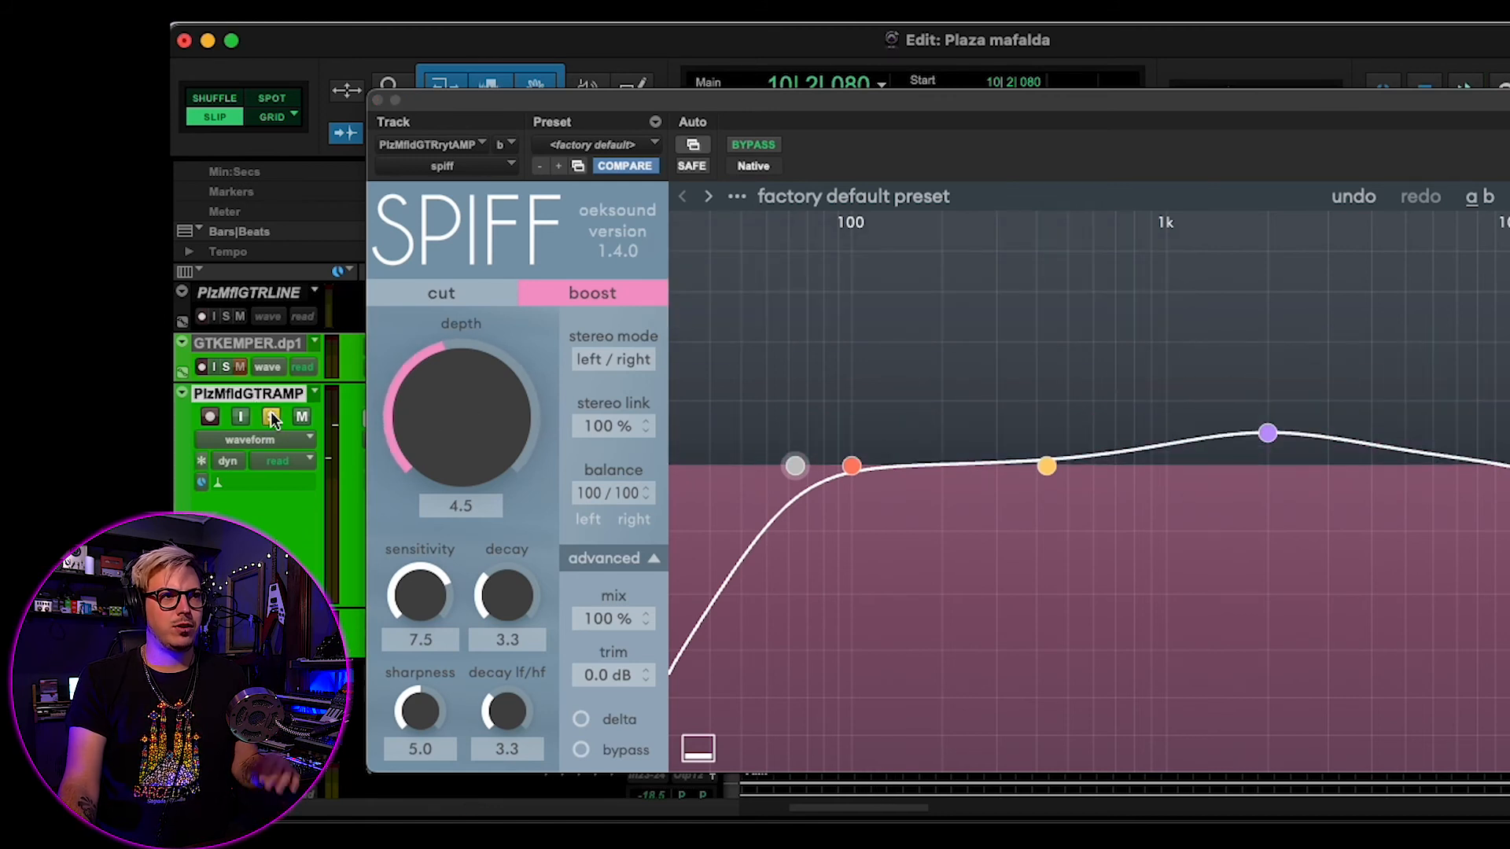
pyautogui.click(763, 147)
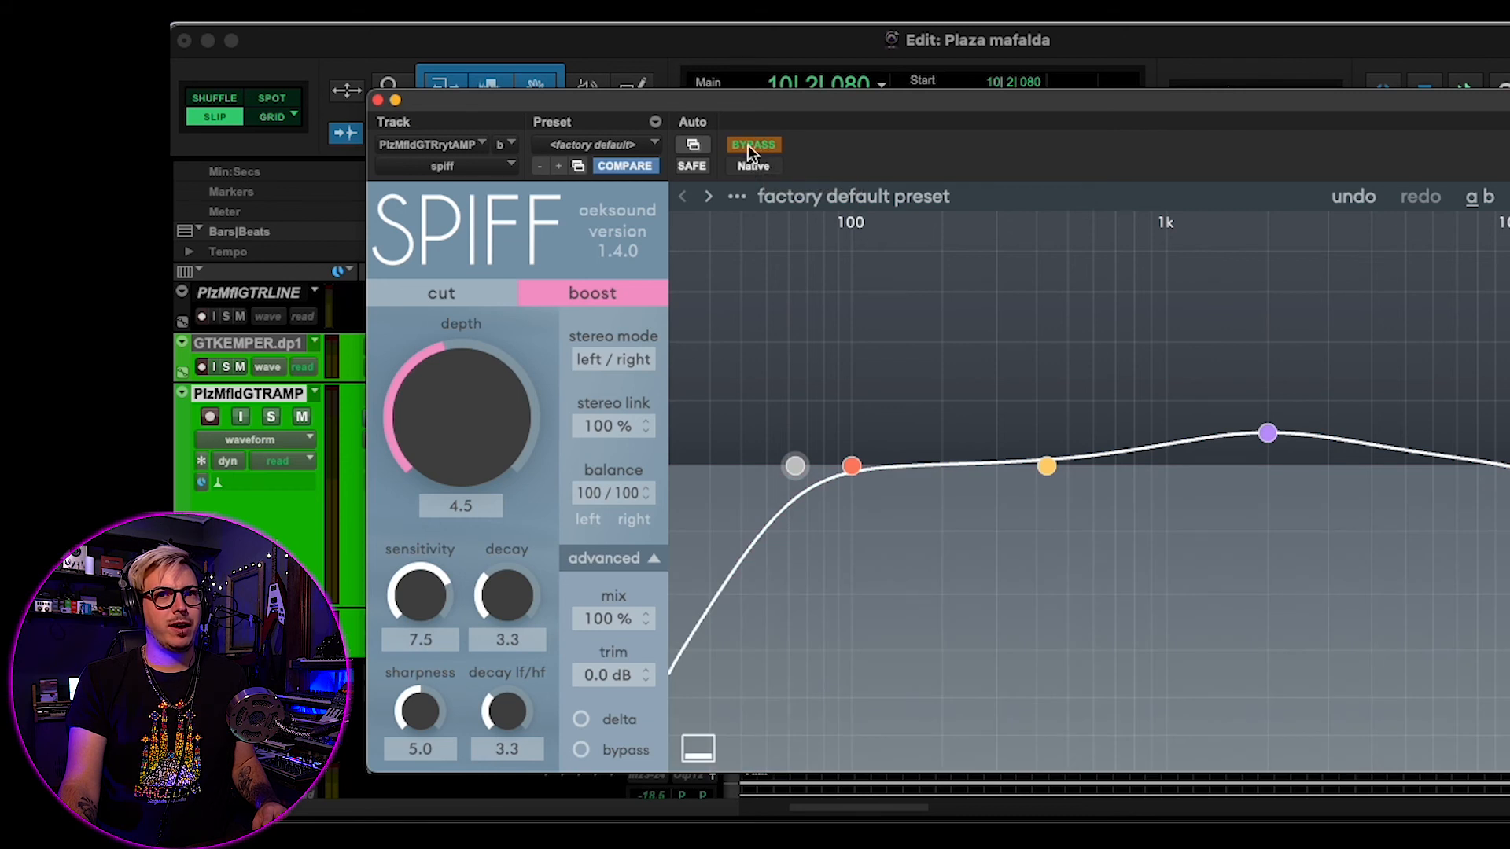
pyautogui.click(748, 148)
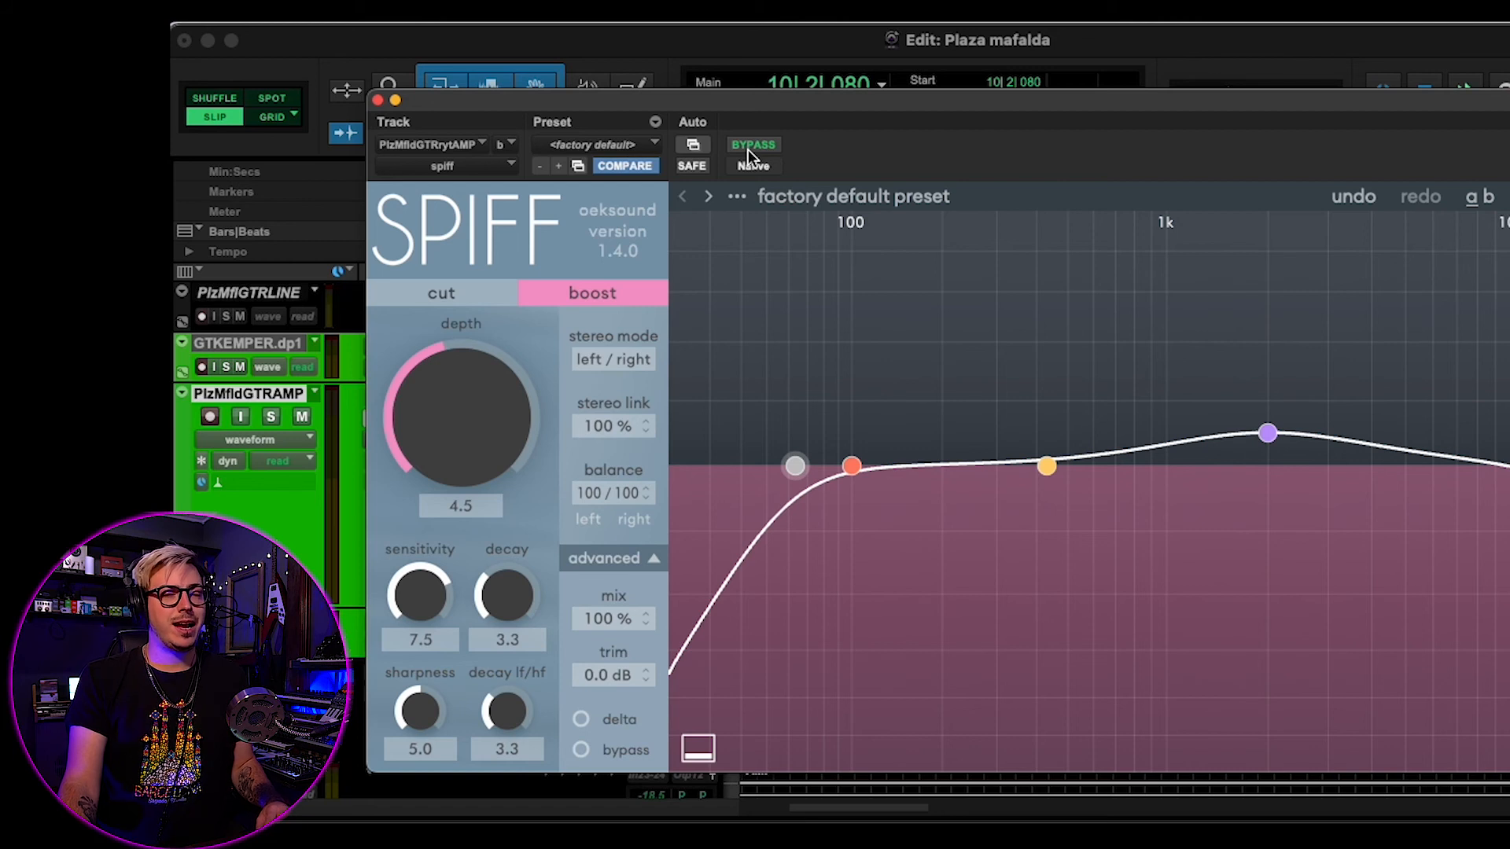
pyautogui.click(747, 147)
pyautogui.press('space')
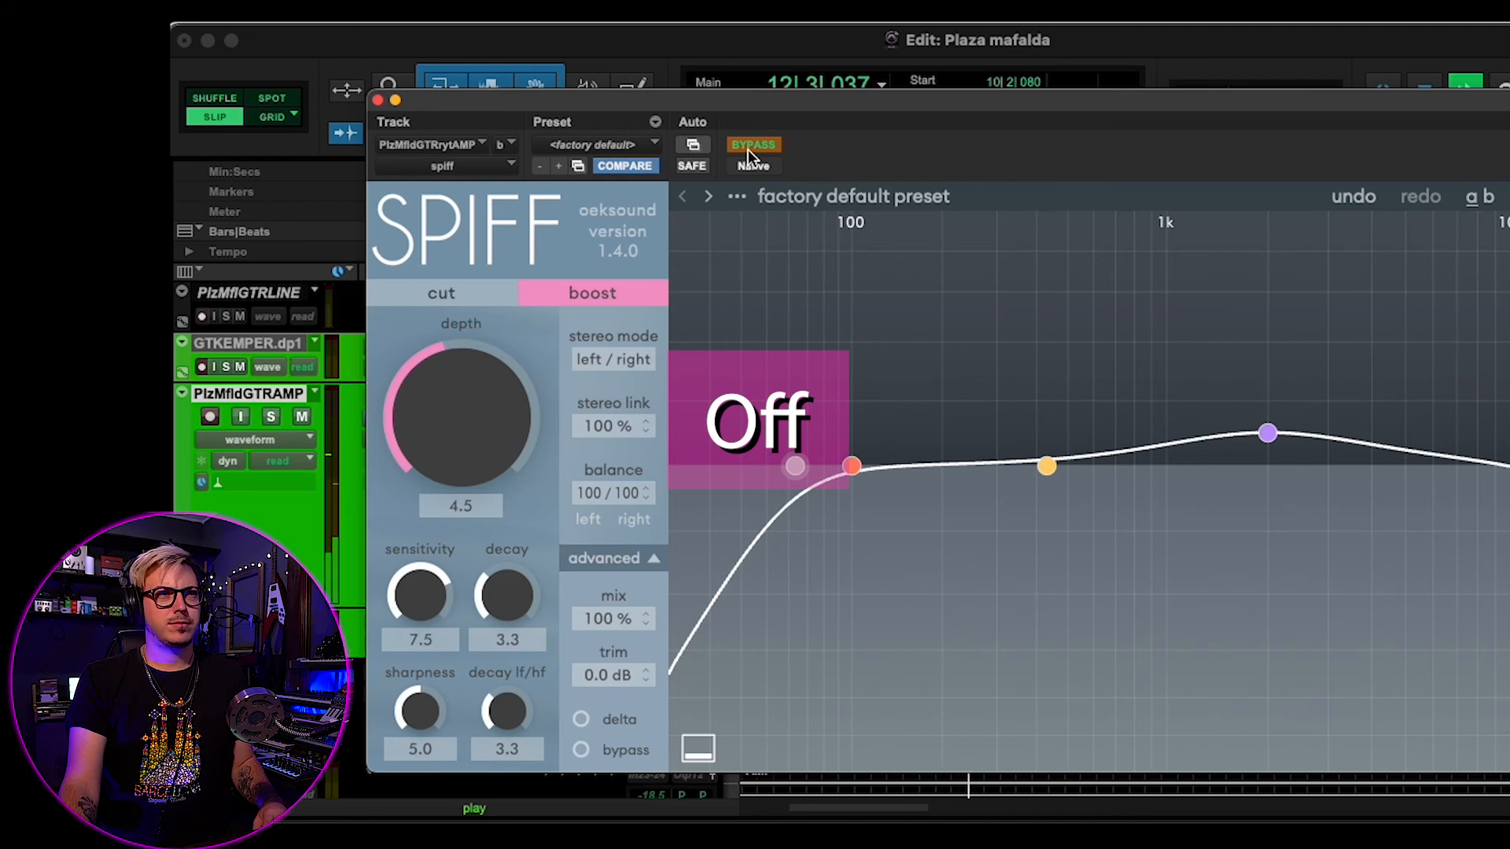
pyautogui.press('space')
pyautogui.click(748, 148)
pyautogui.press('space')
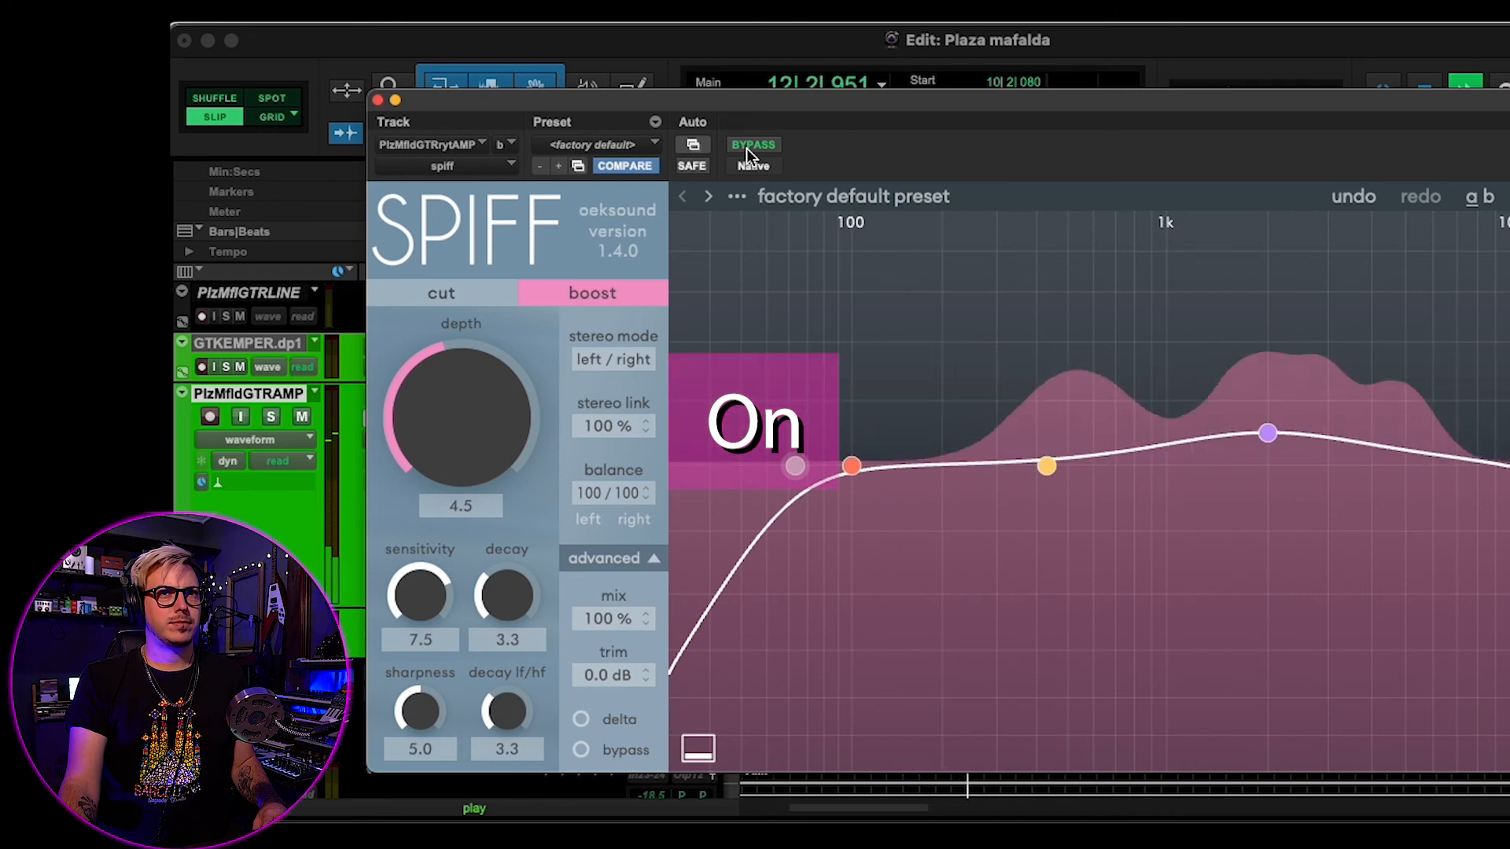
pyautogui.press('space')
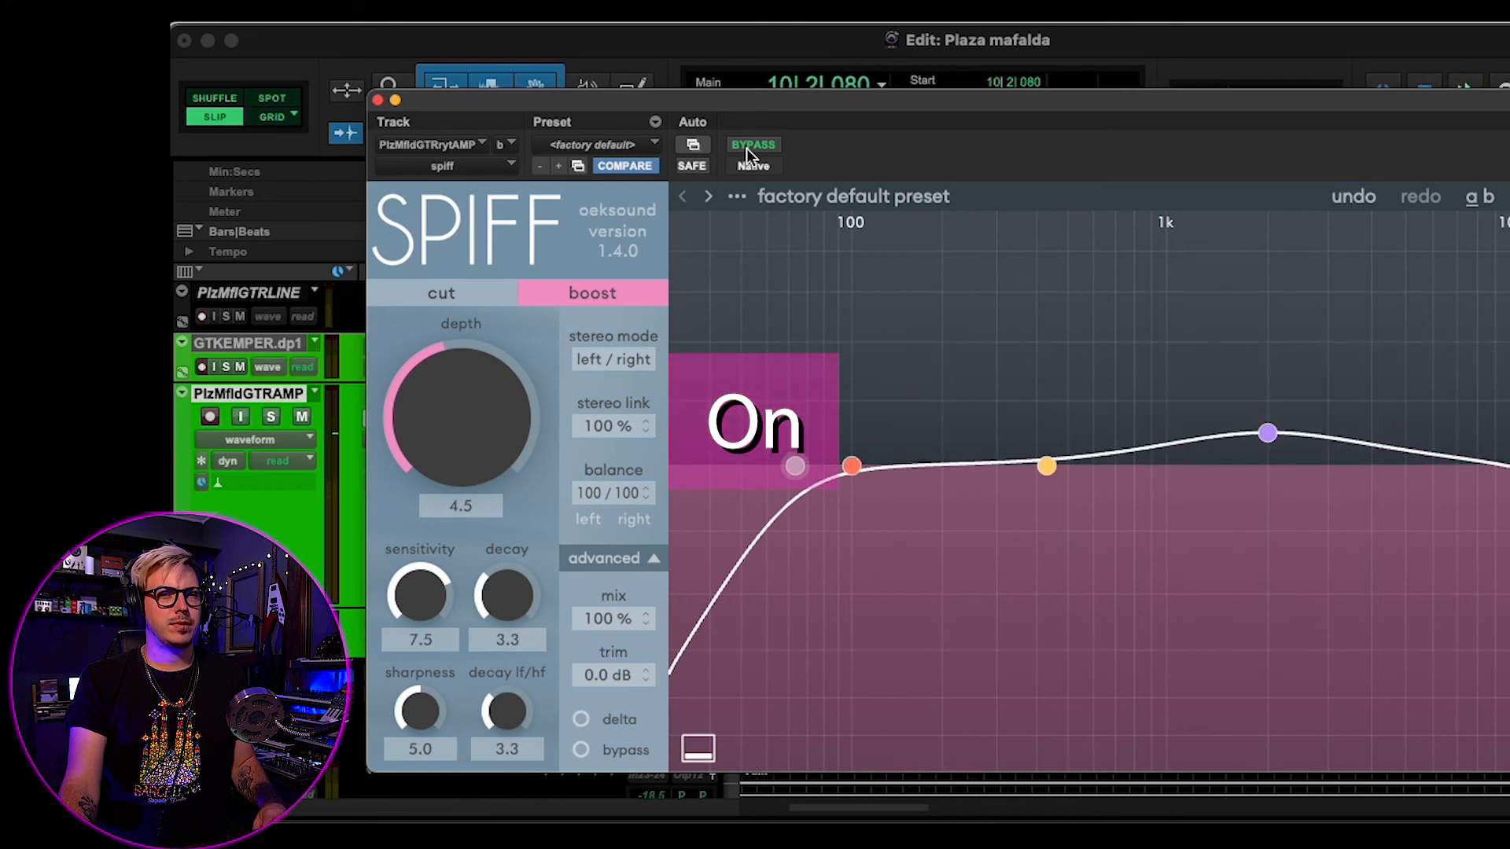
pyautogui.press('space')
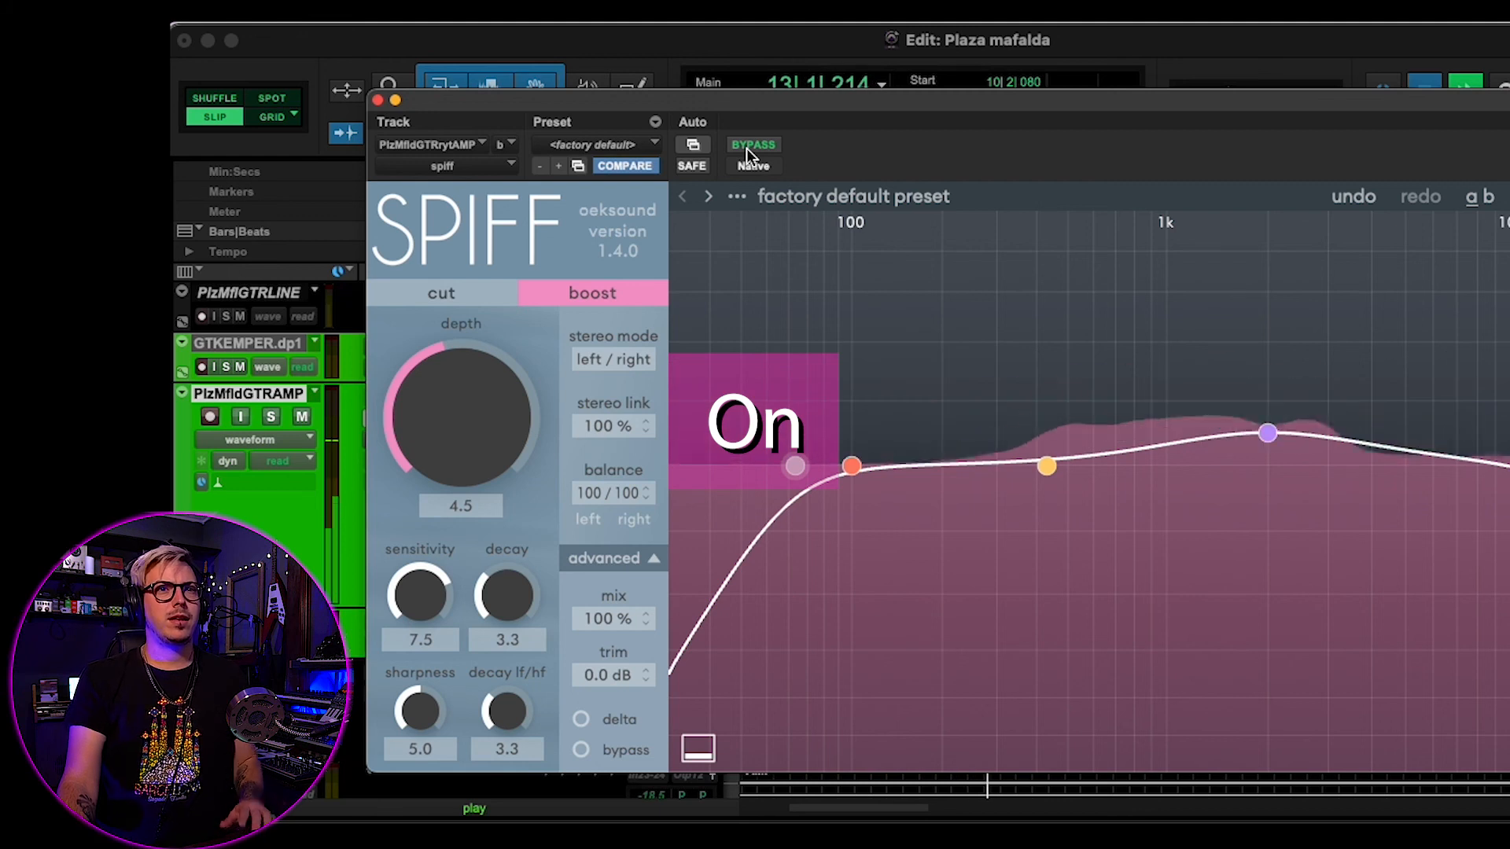
pyautogui.press('space')
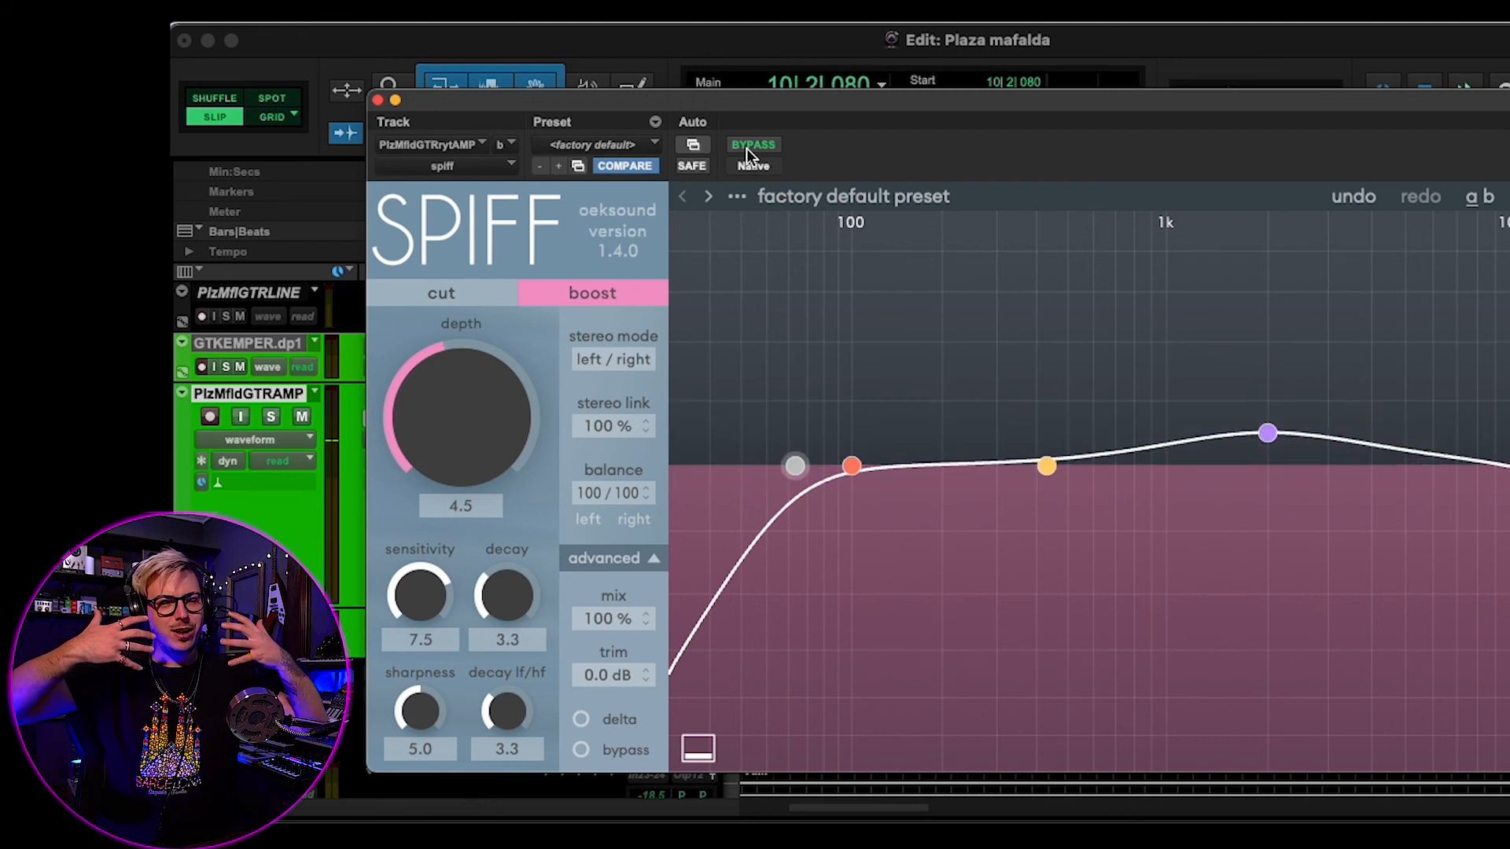